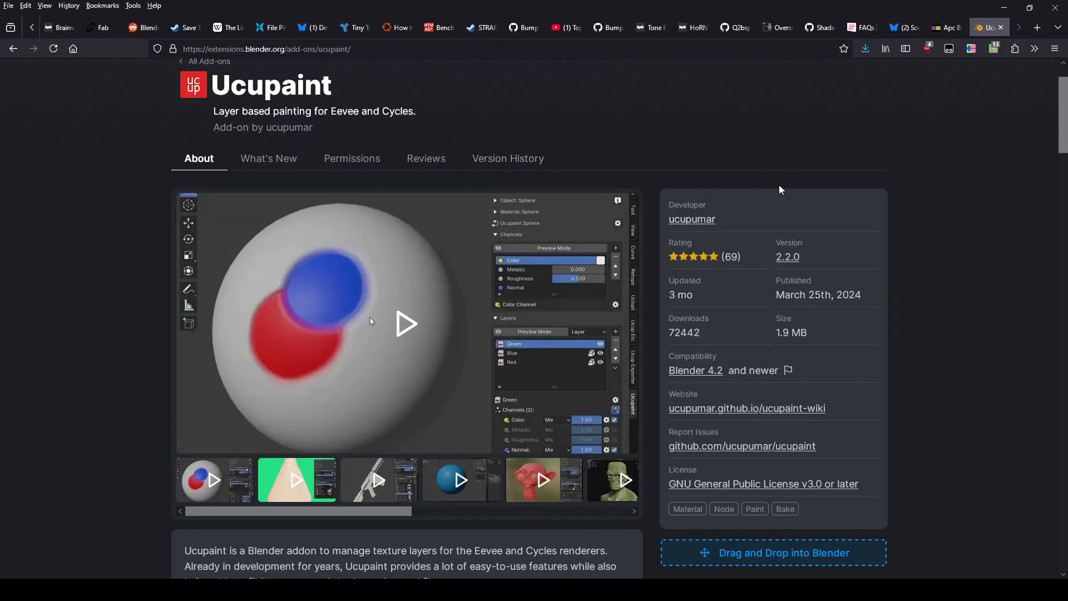
Step: Find the download link on the Ucupaint add-on page and switch to Blender
scroll(754, 339, down, 2)
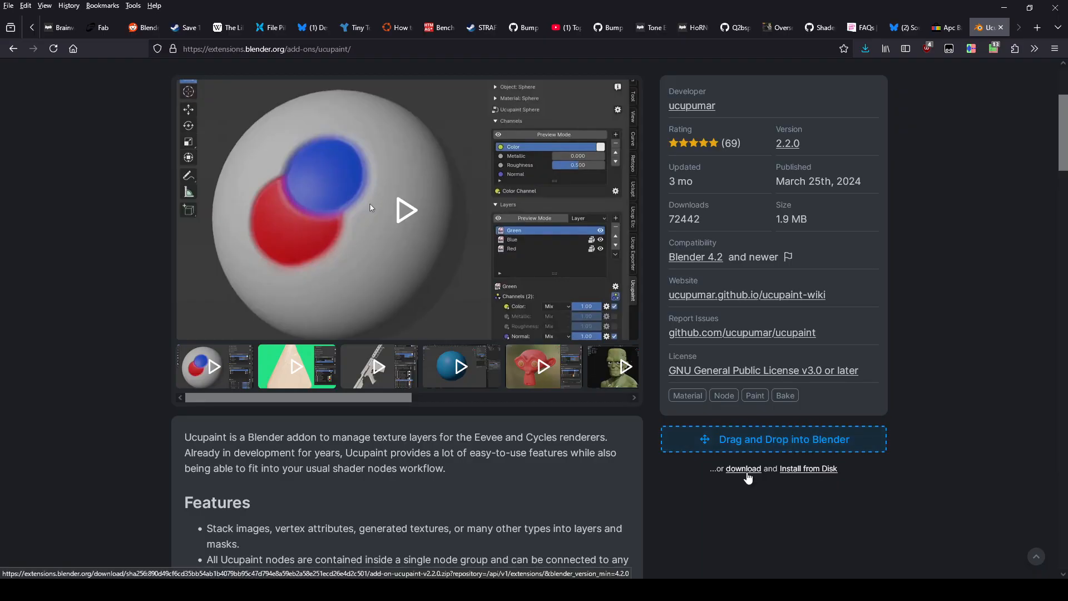
click(694, 590)
click(756, 551)
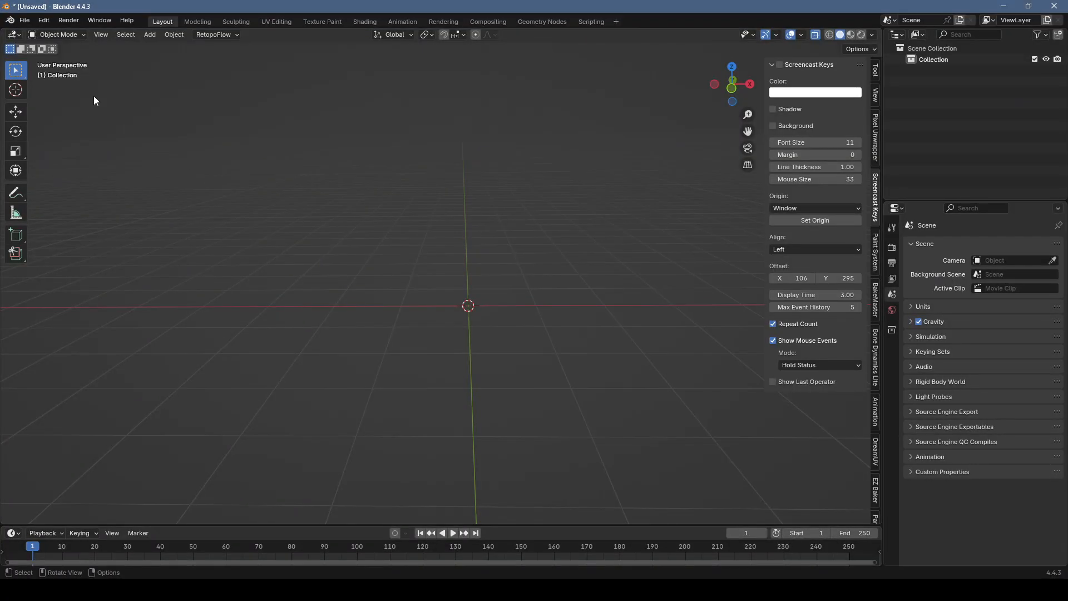
click(43, 21)
click(72, 163)
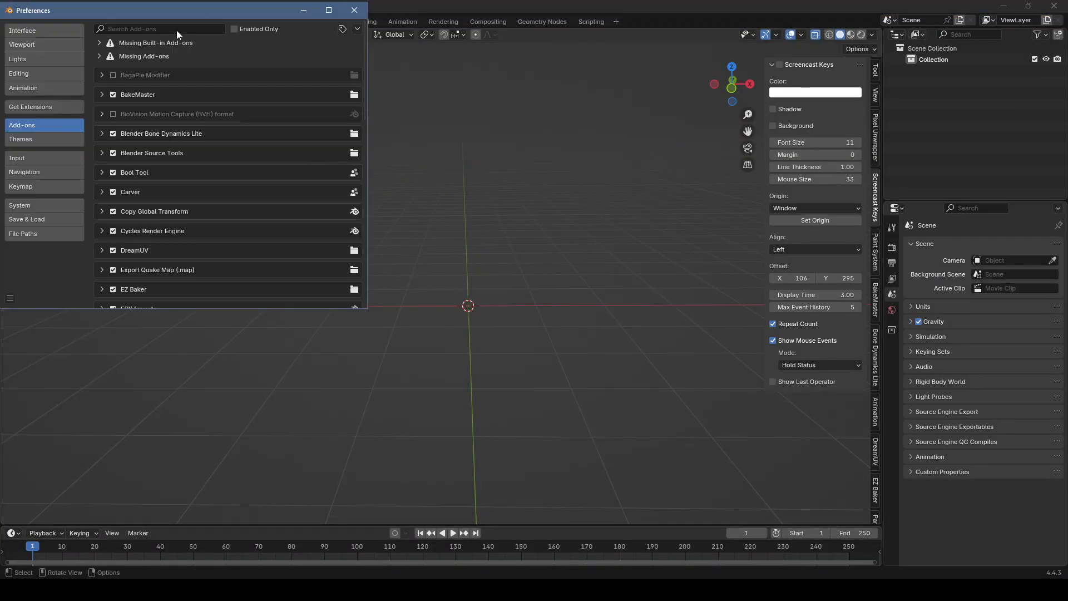
click(357, 29)
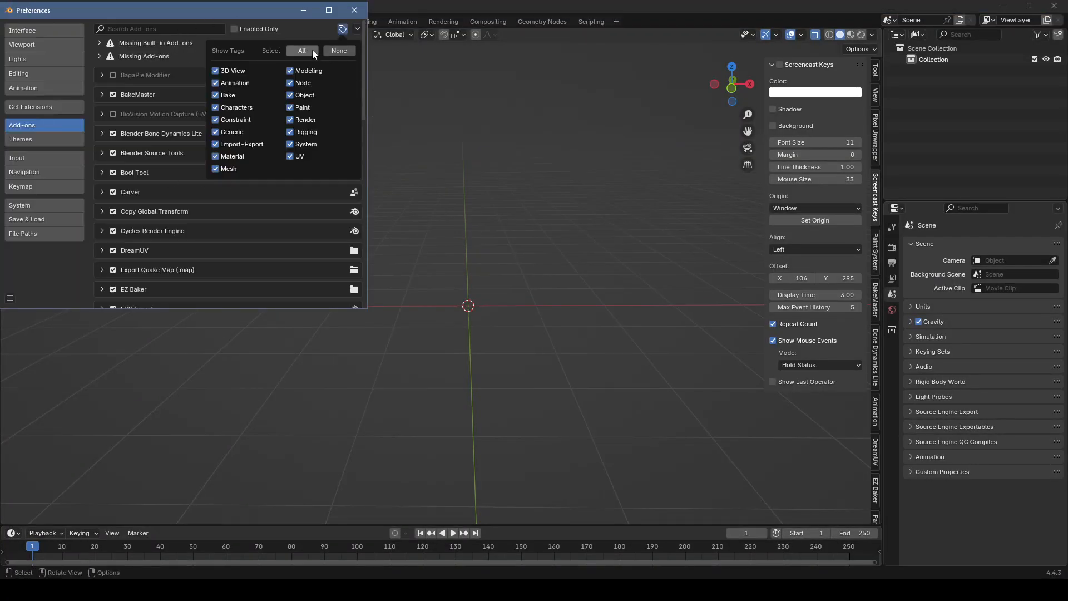
click(336, 56)
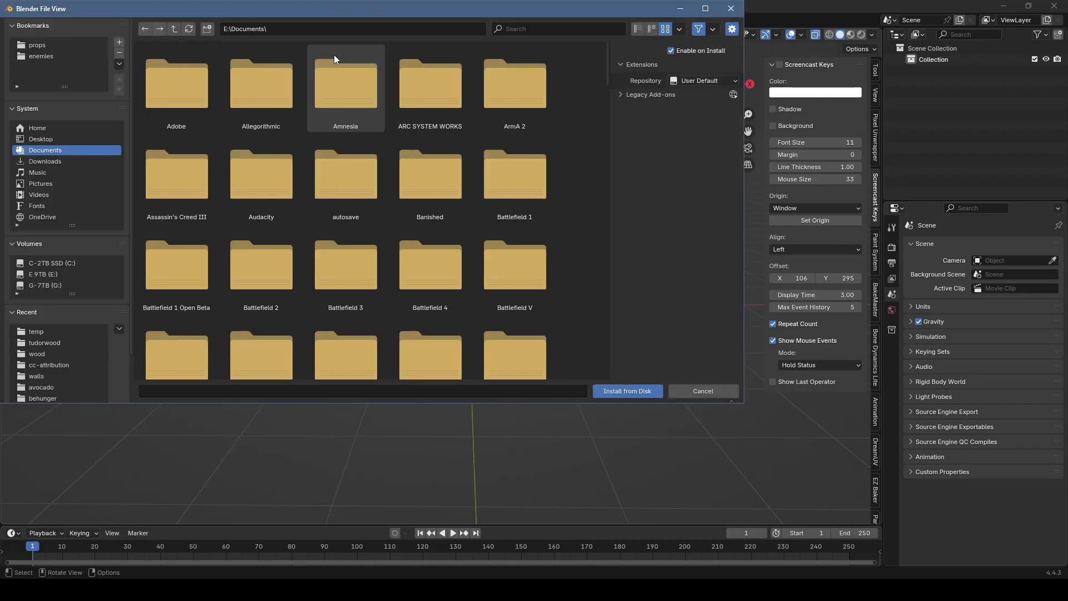
click(690, 390)
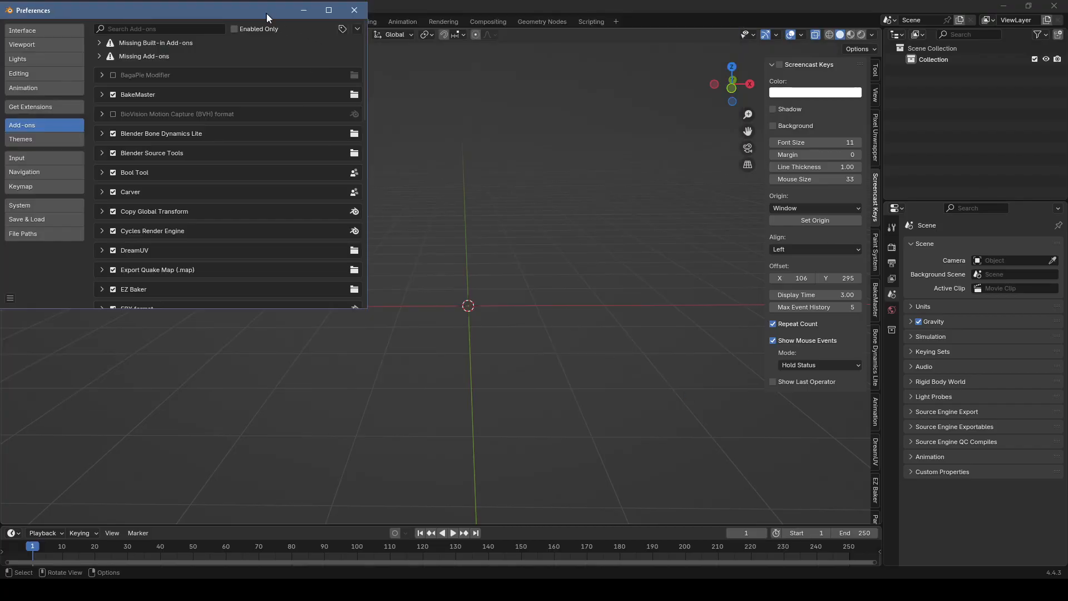
click(348, 11)
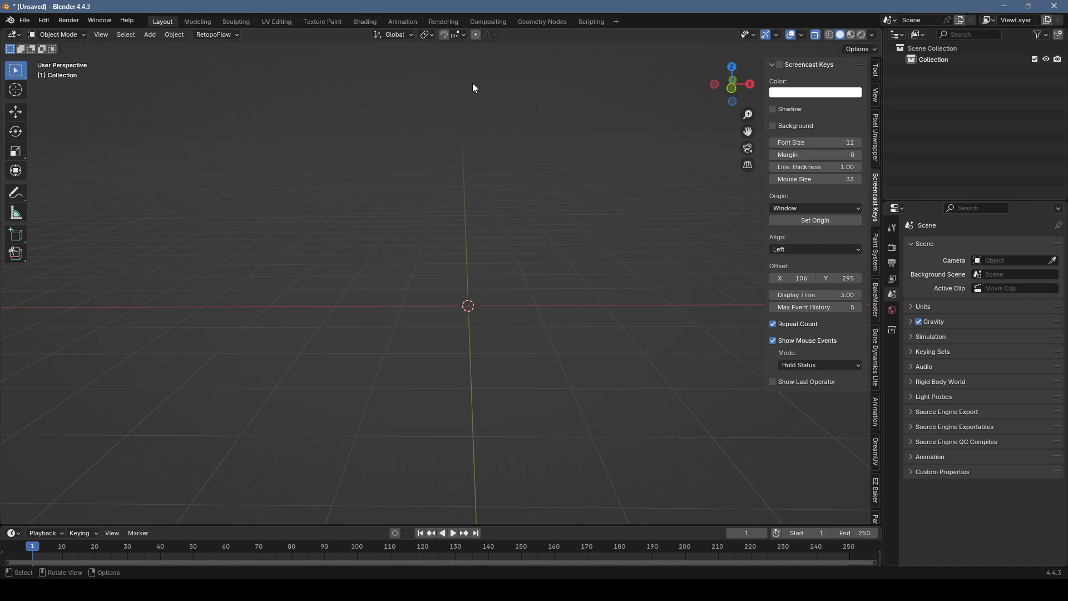
Step: Switch to the Texture Paint workspace and show the 3D viewport's sidebar
click(332, 21)
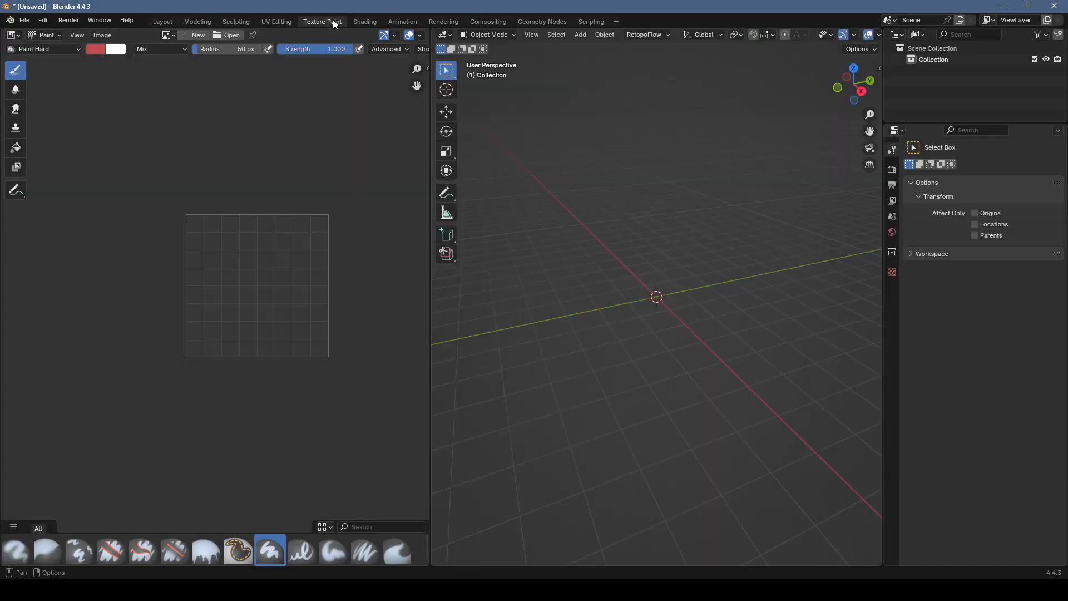
click(880, 68)
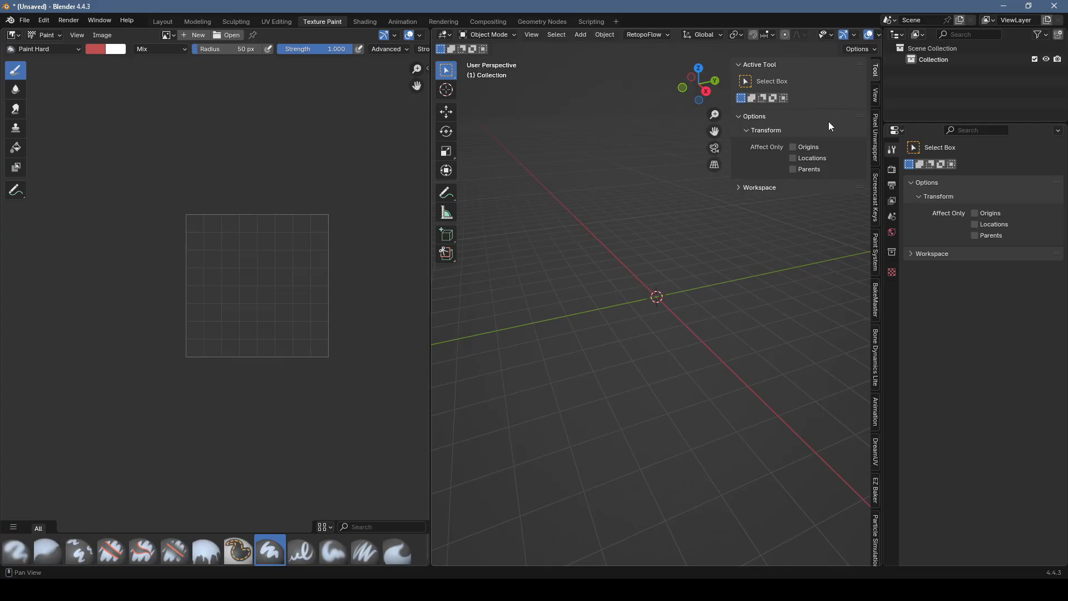
key(n)
key(n)
scroll(873, 426, down, 2)
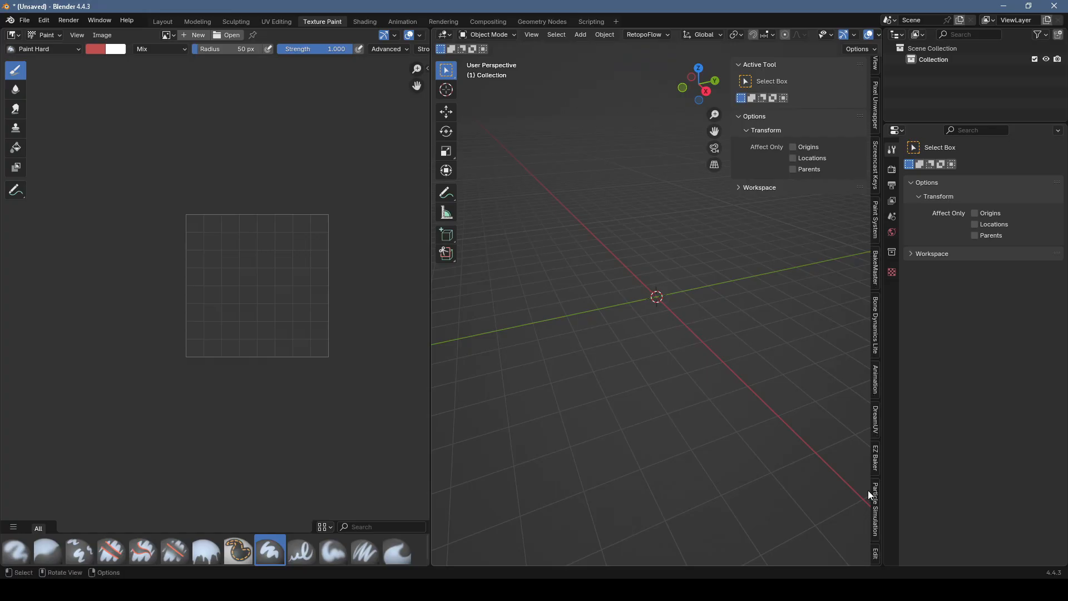
Step: Add a UV sphere at the scene origin and shade it smooth
middle_drag(690, 312, 625, 291)
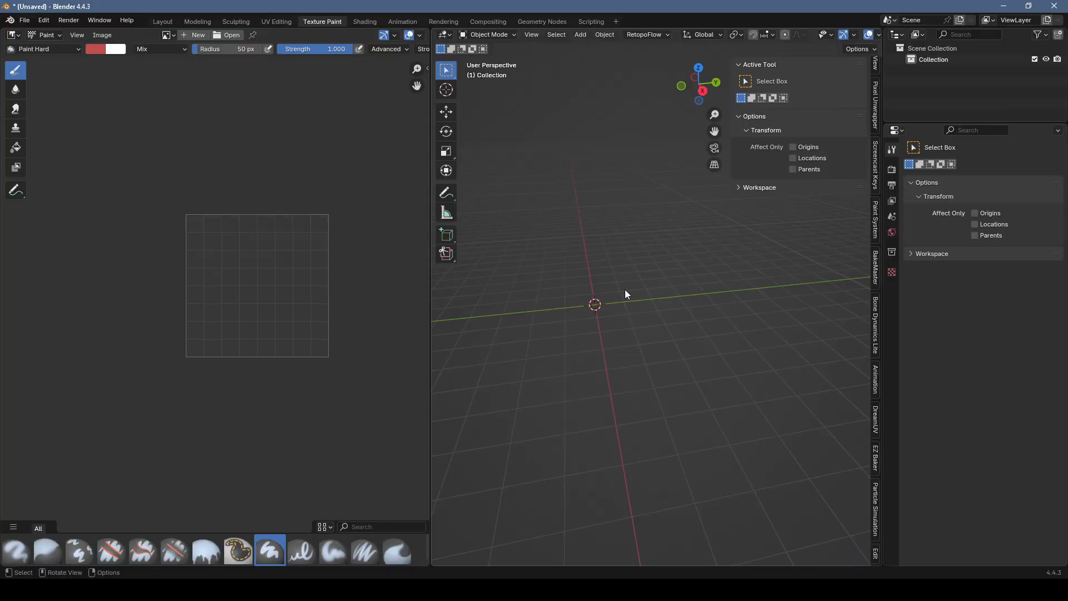
key(shift+a)
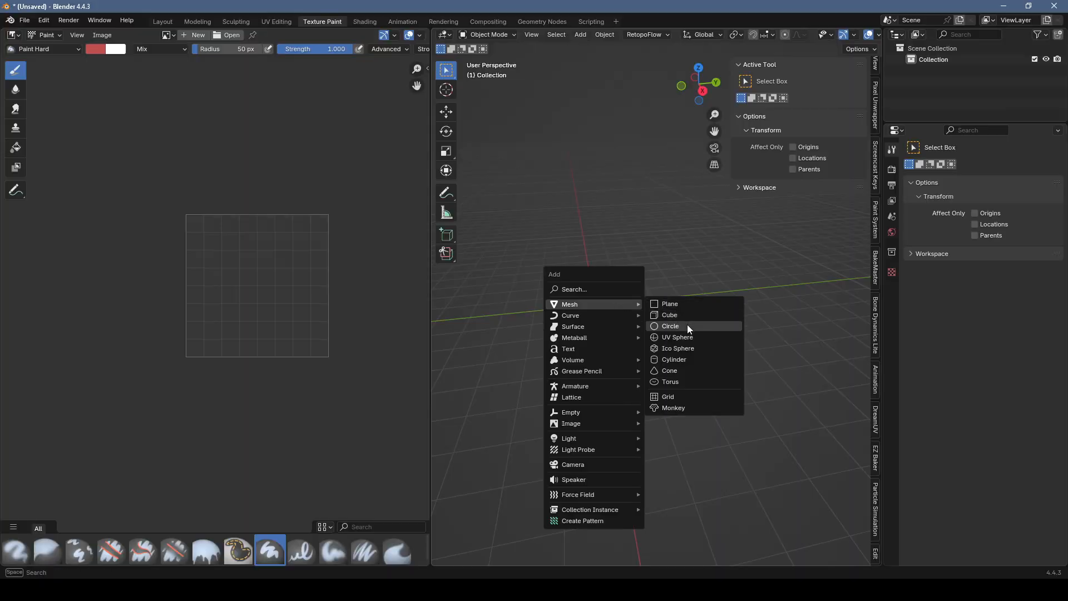
click(684, 339)
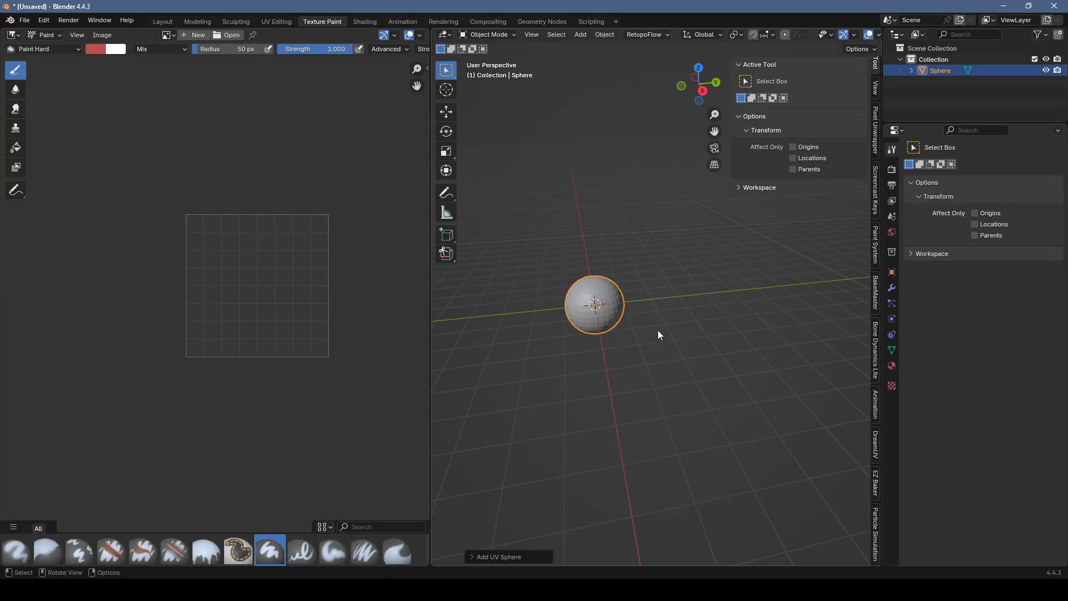
scroll(608, 305, up, 3)
right_click(586, 281)
click(587, 281)
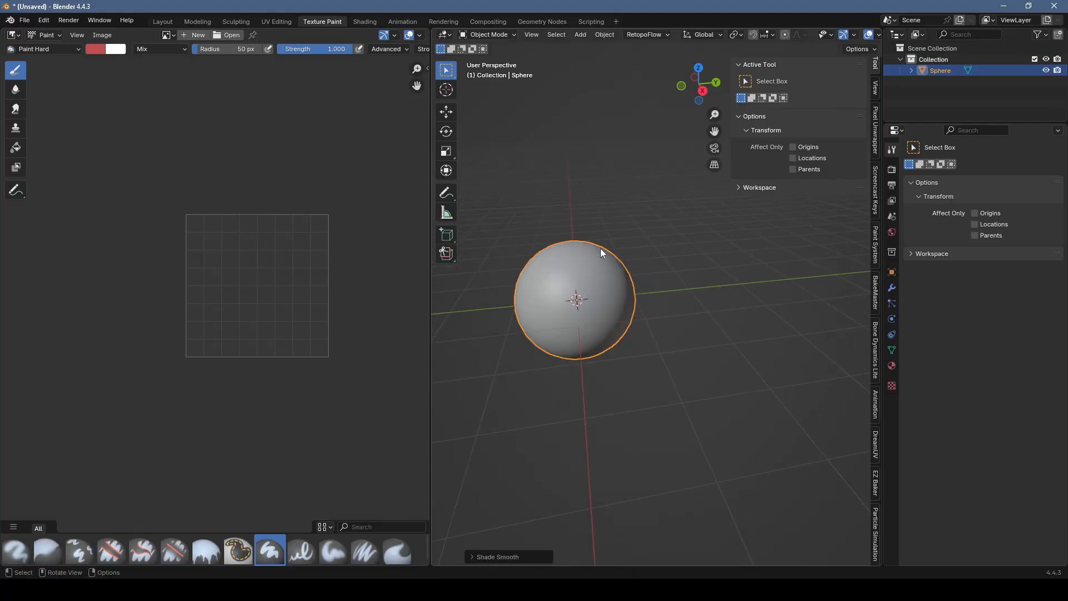
key(KP_Decimal)
Step: Run Quick Ucupaint Node Setup on the sphere with type Principled and the Color, Metallic, Roughness and Normal channels
scroll(873, 524, down, 3)
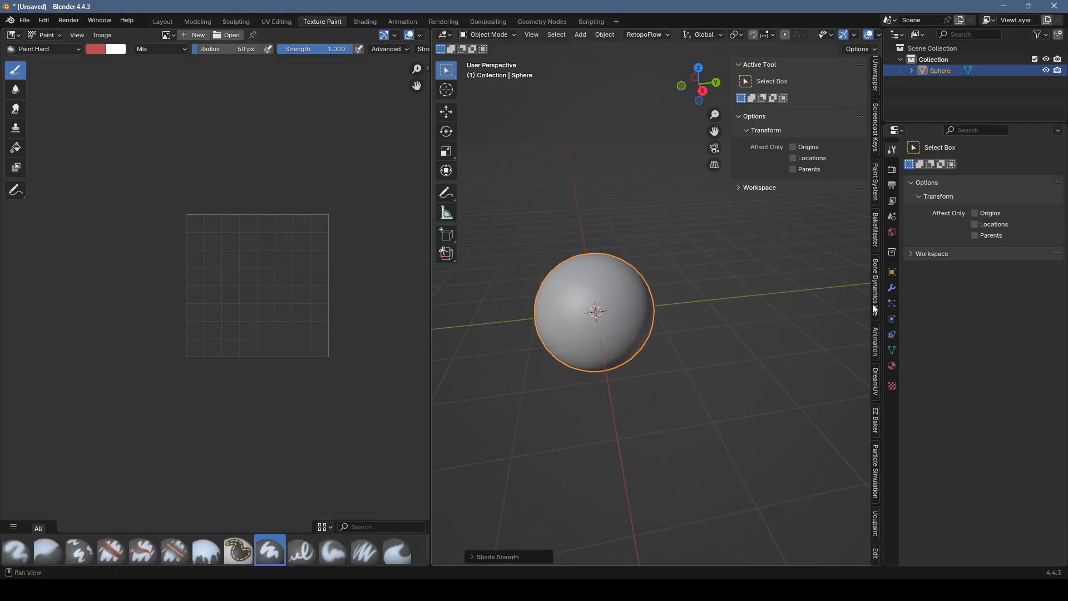
click(875, 526)
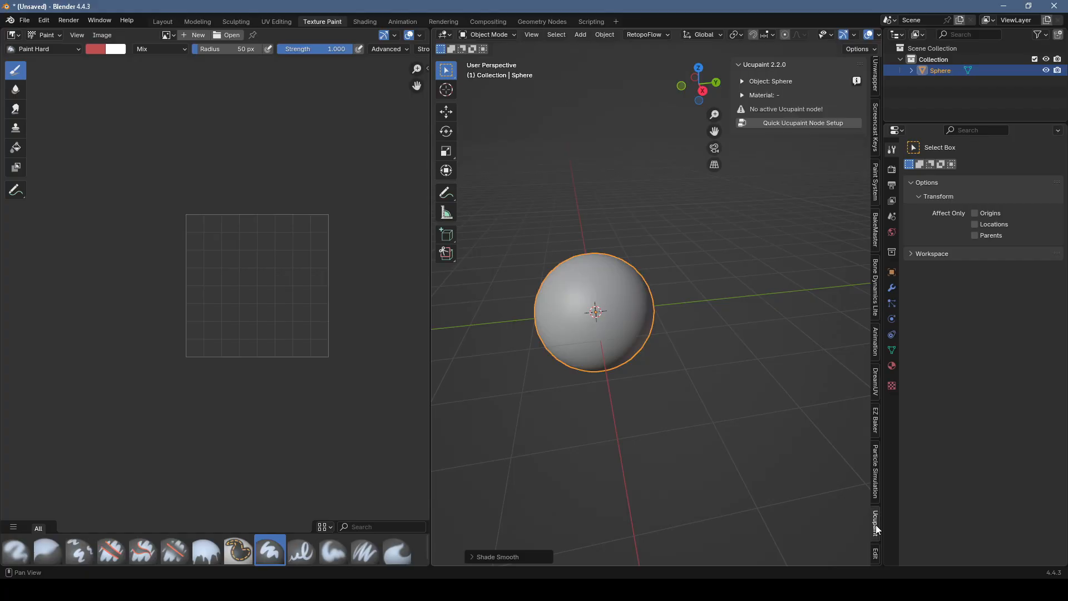
click(809, 124)
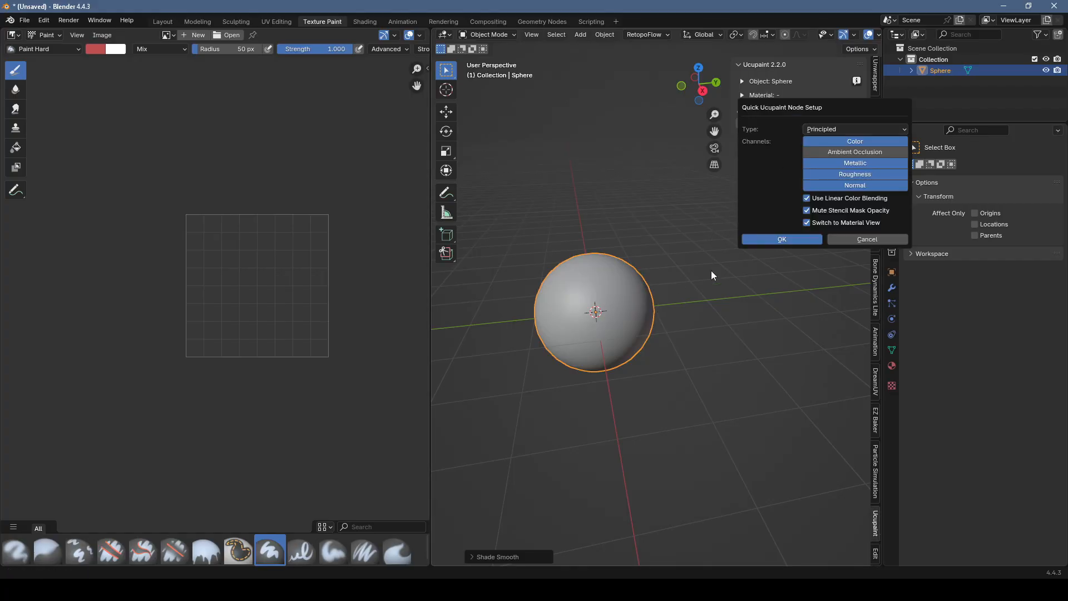
click(786, 238)
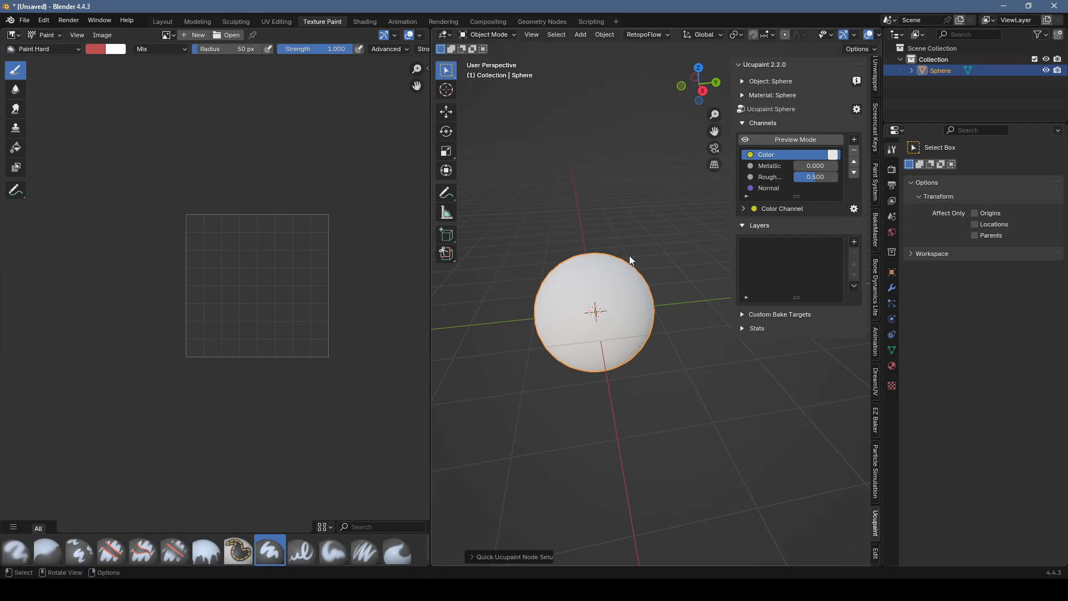
Step: Widen the 3D viewport and add a Solid Color layer in red #FF122B on the Color channel
middle_drag(625, 229, 594, 264)
drag(430, 317, 325, 327)
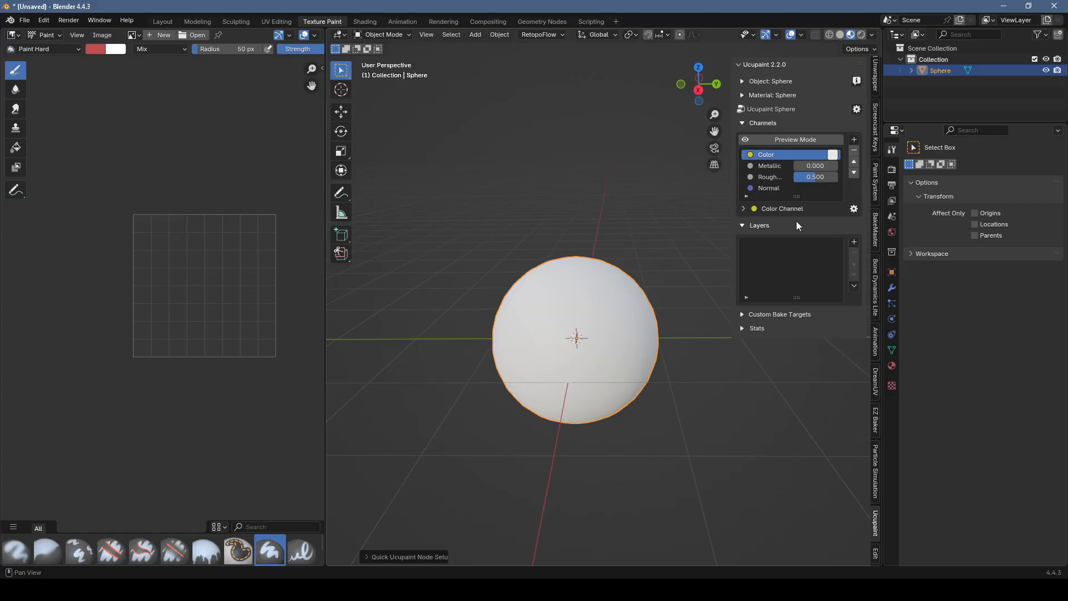
click(854, 242)
click(612, 368)
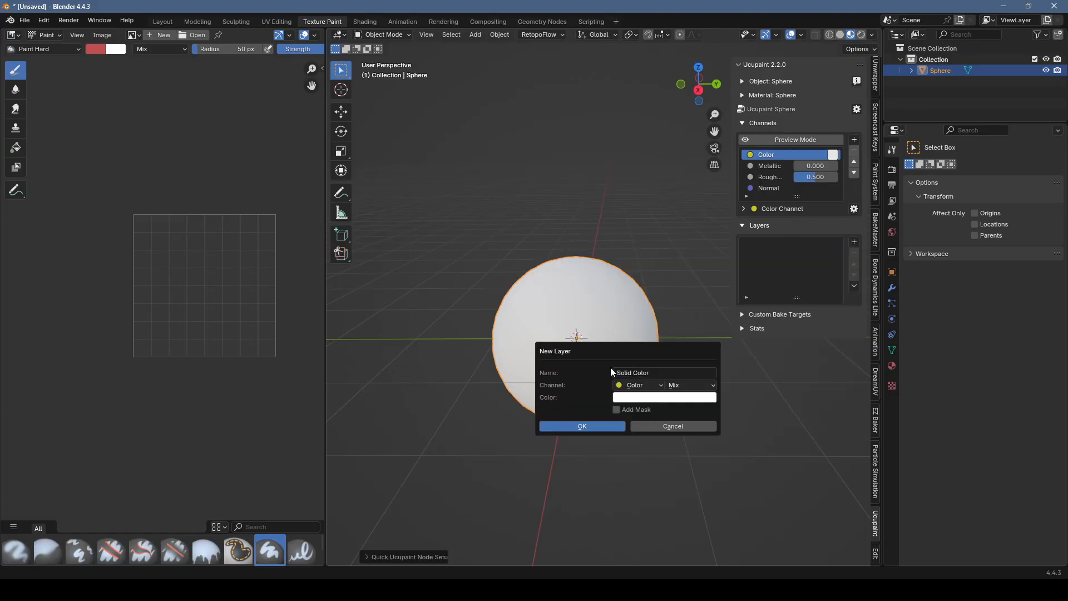
click(668, 396)
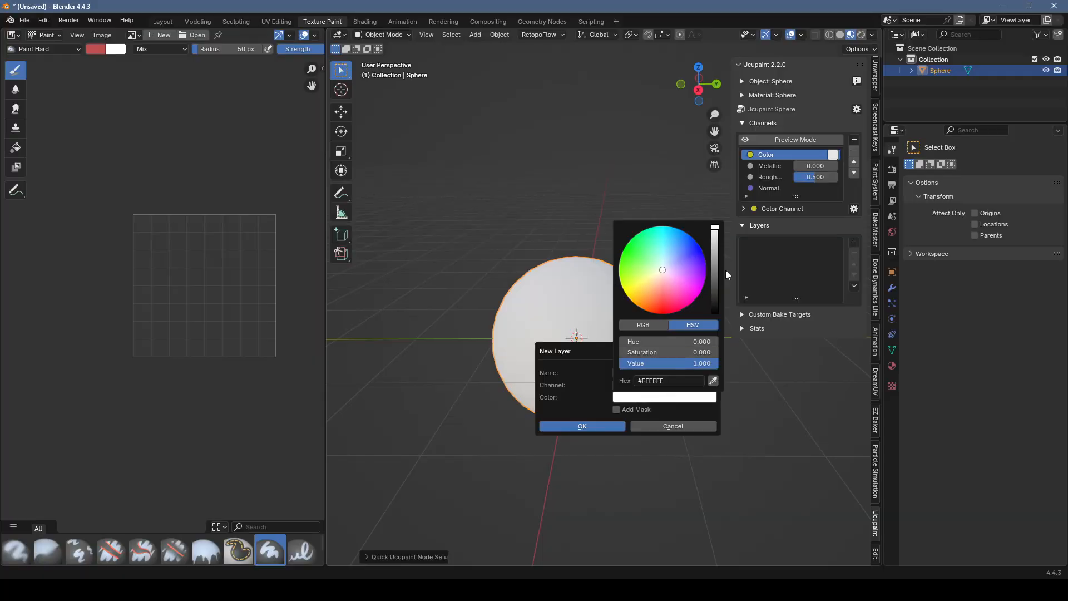
drag(669, 300, 673, 311)
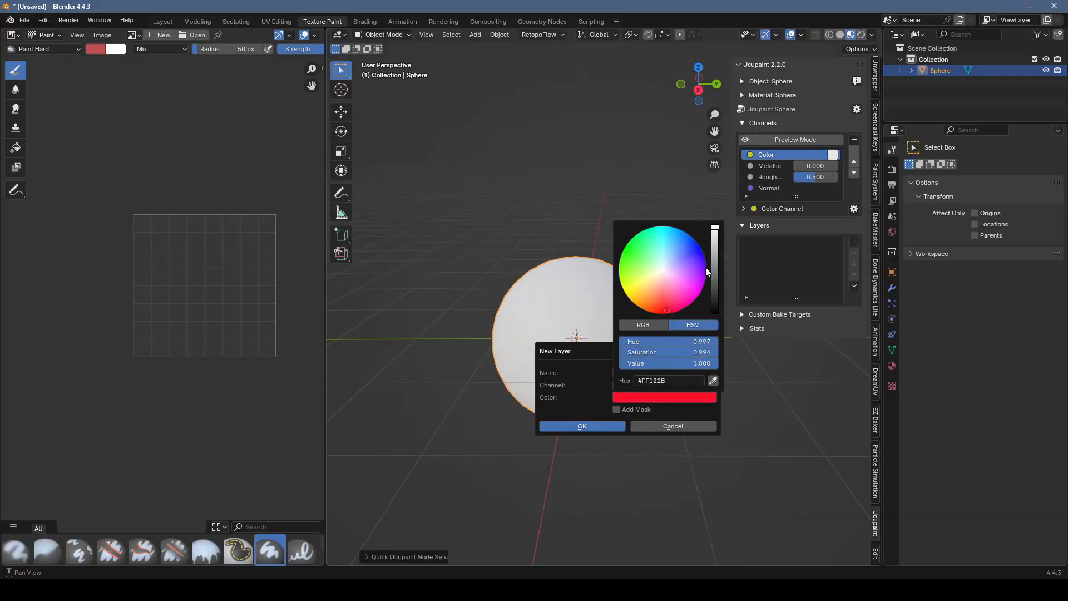
click(582, 426)
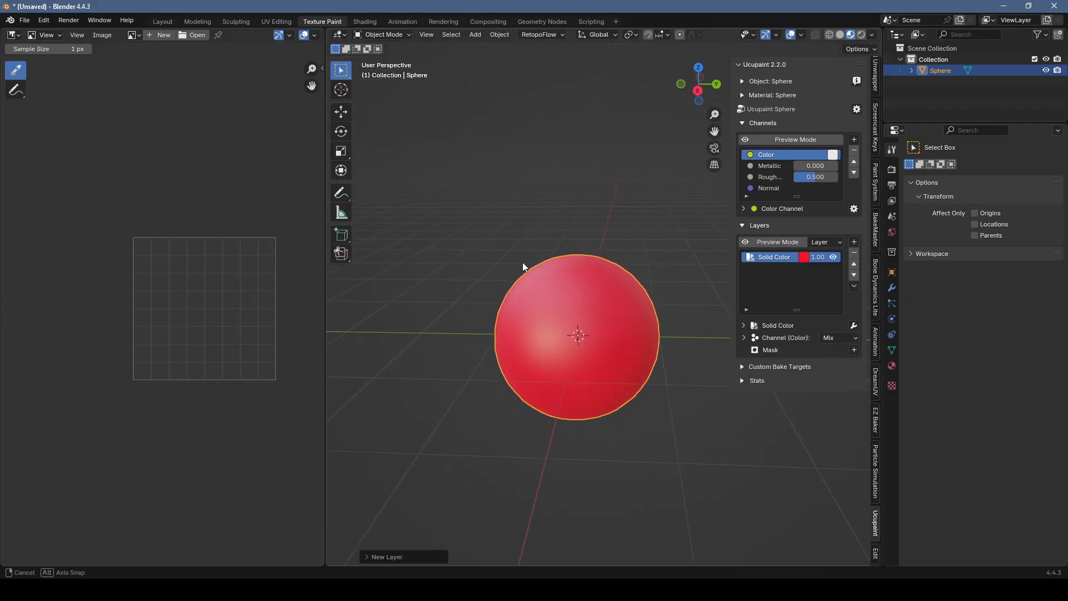
Step: Start a new Solid Color layer with an image mask and set its color to blue
click(854, 242)
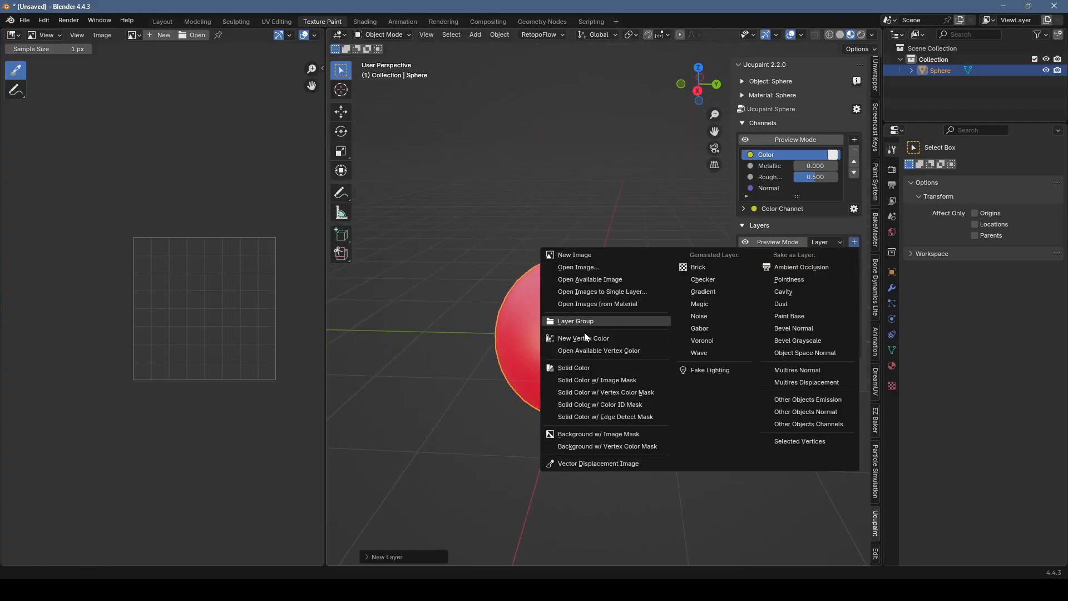
click(606, 382)
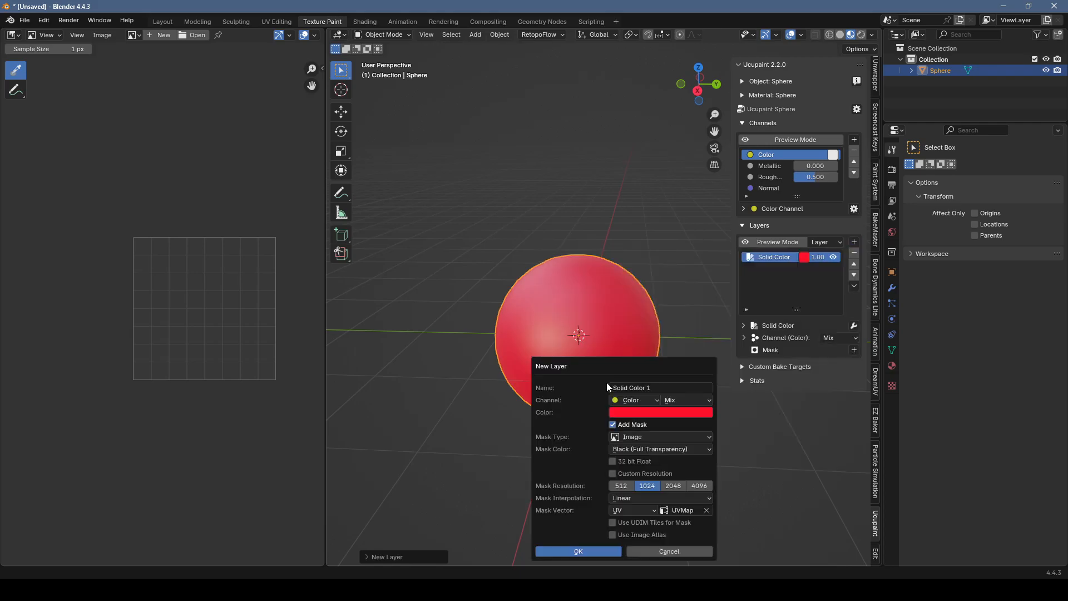
click(638, 414)
click(697, 264)
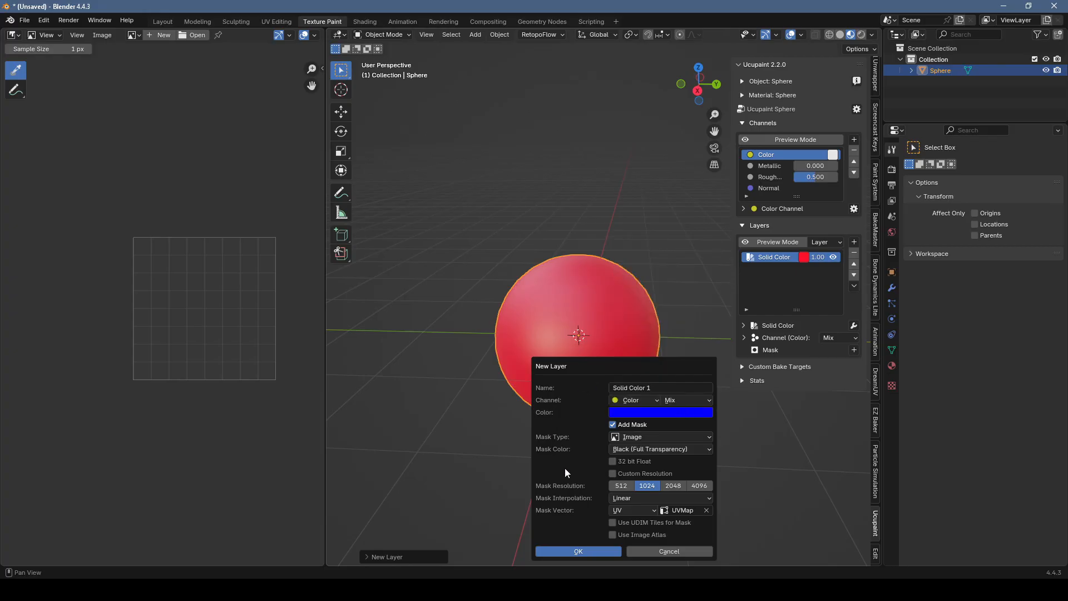
Step: Create the masked layer with a custom mask resolution of 256 by 256 and mask color Black (Full Transparency)
click(622, 485)
click(613, 474)
click(667, 485)
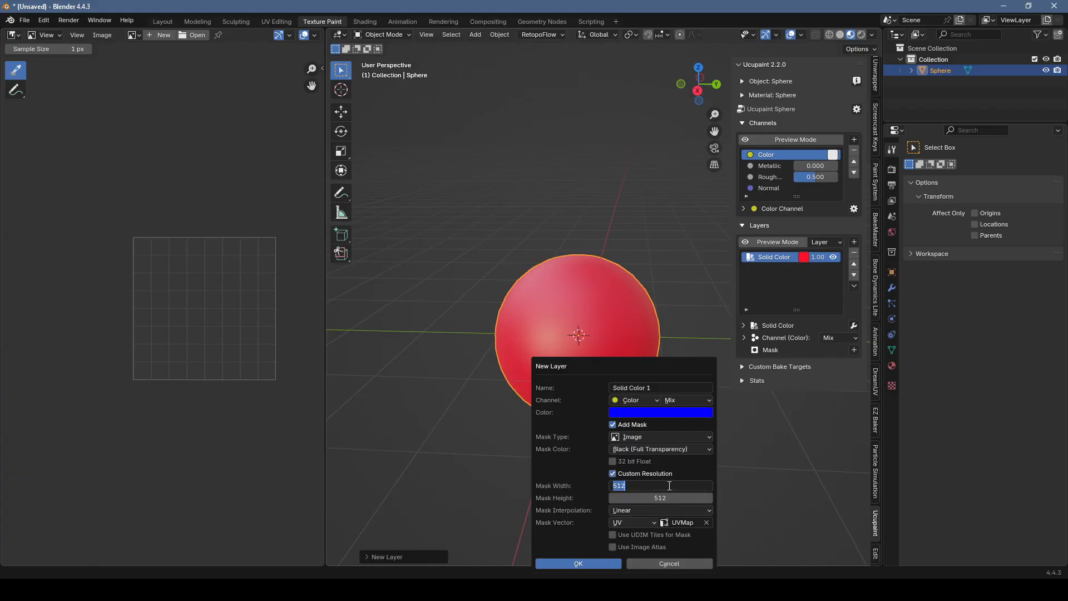
text(256)
key(Tab)
text(256)
key(Return)
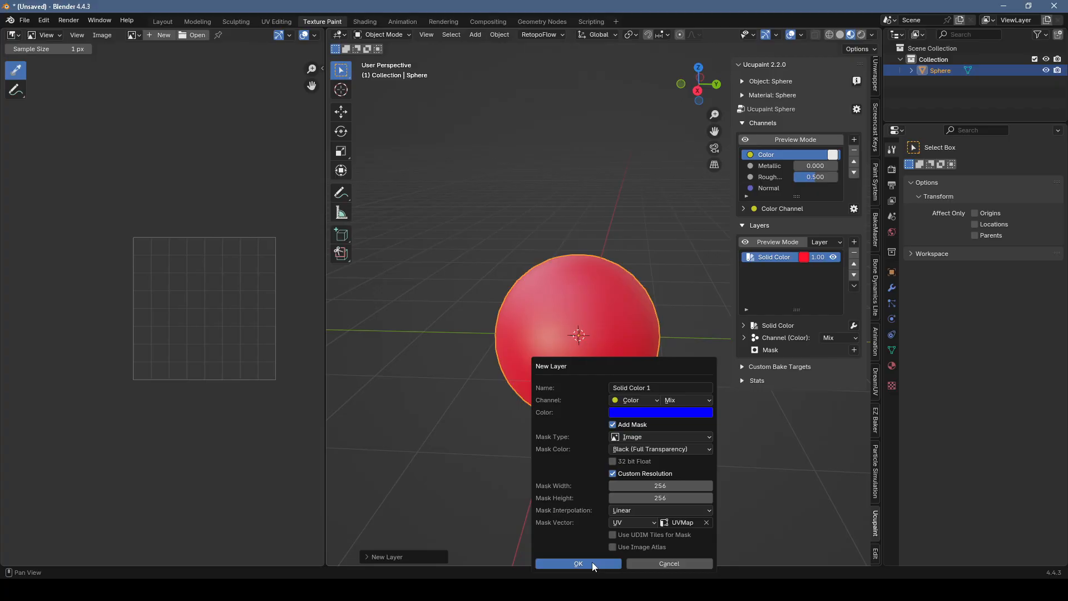
click(649, 450)
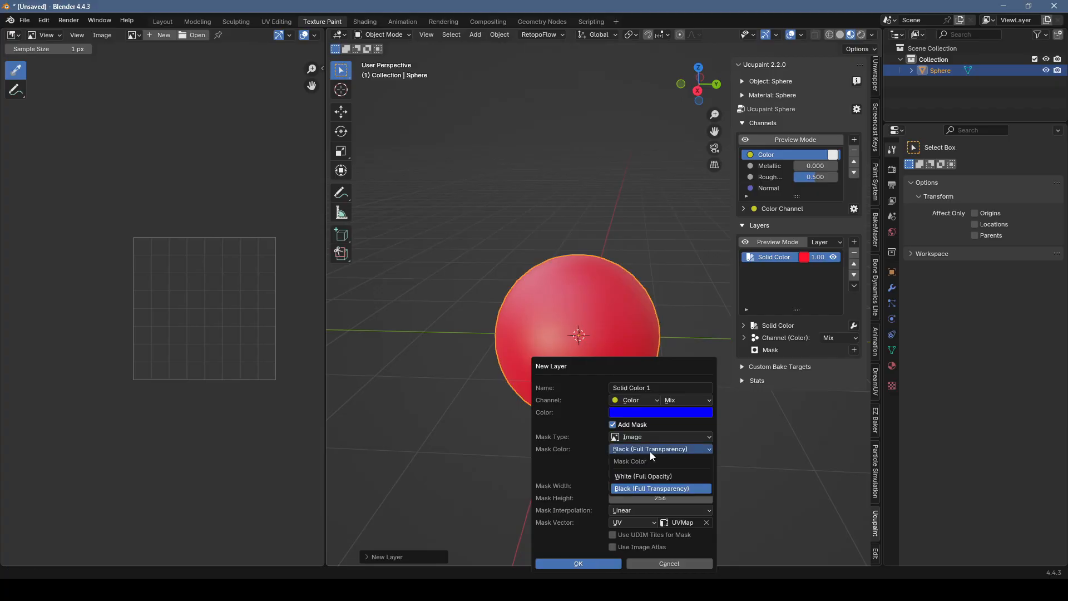
click(652, 489)
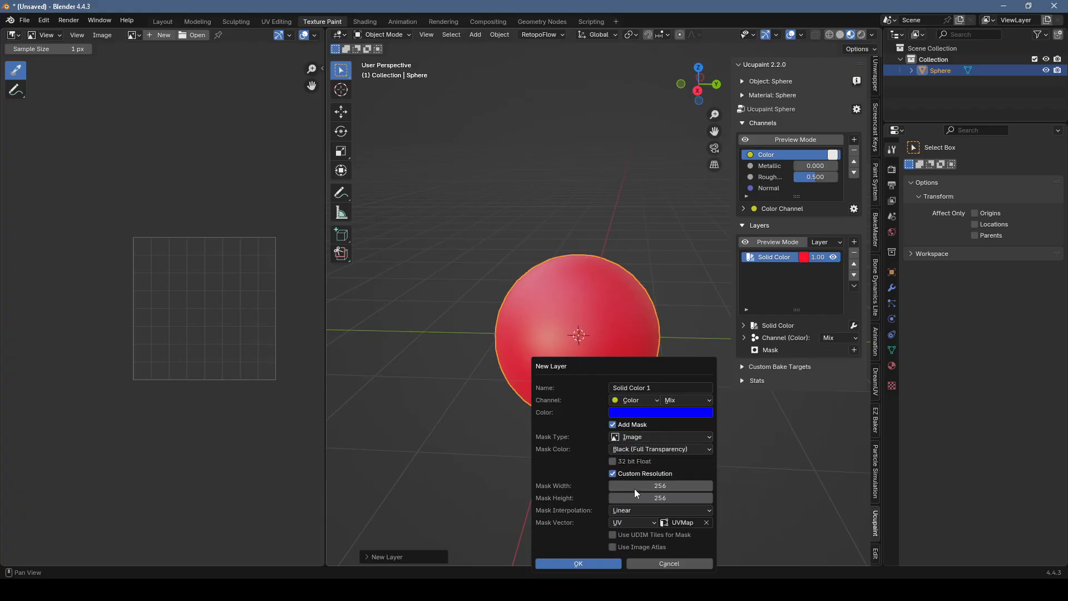
click(602, 565)
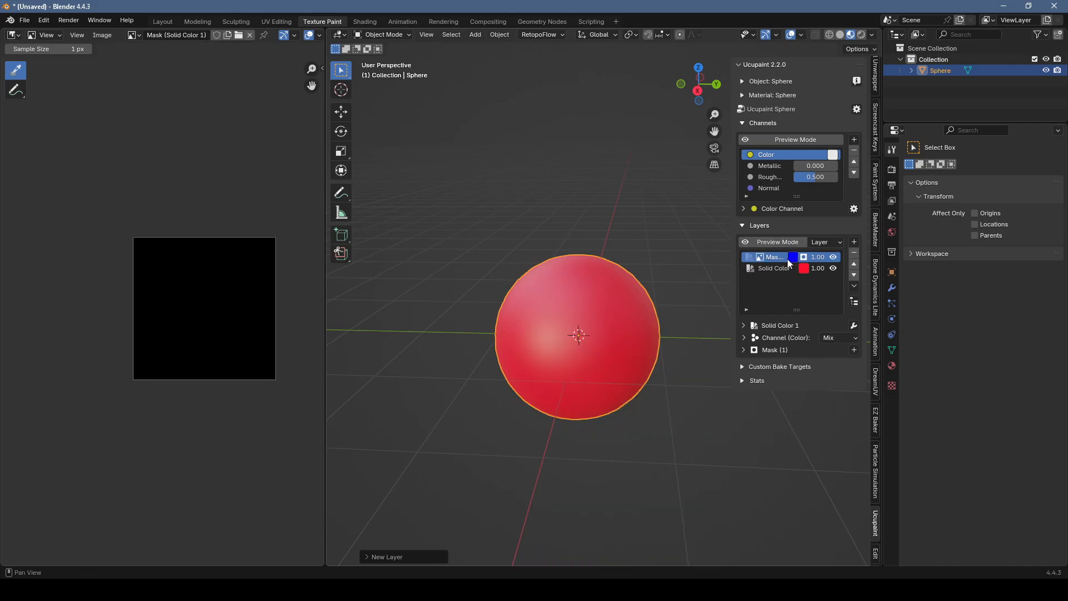
Step: Switch the sphere to Texture Paint mode and compare it in Solid and Material Preview shading
click(409, 34)
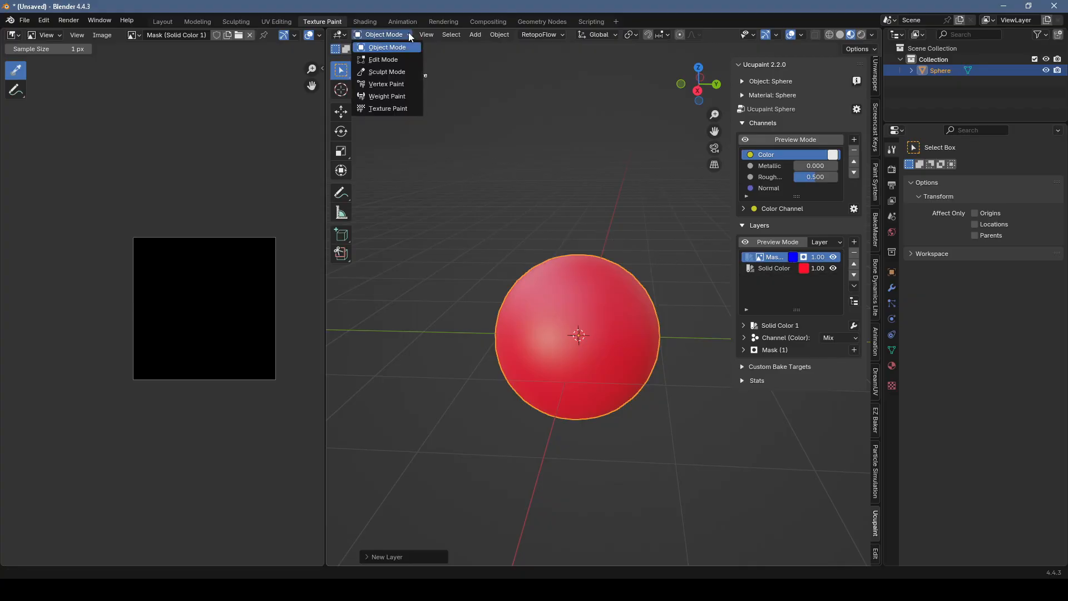
click(388, 109)
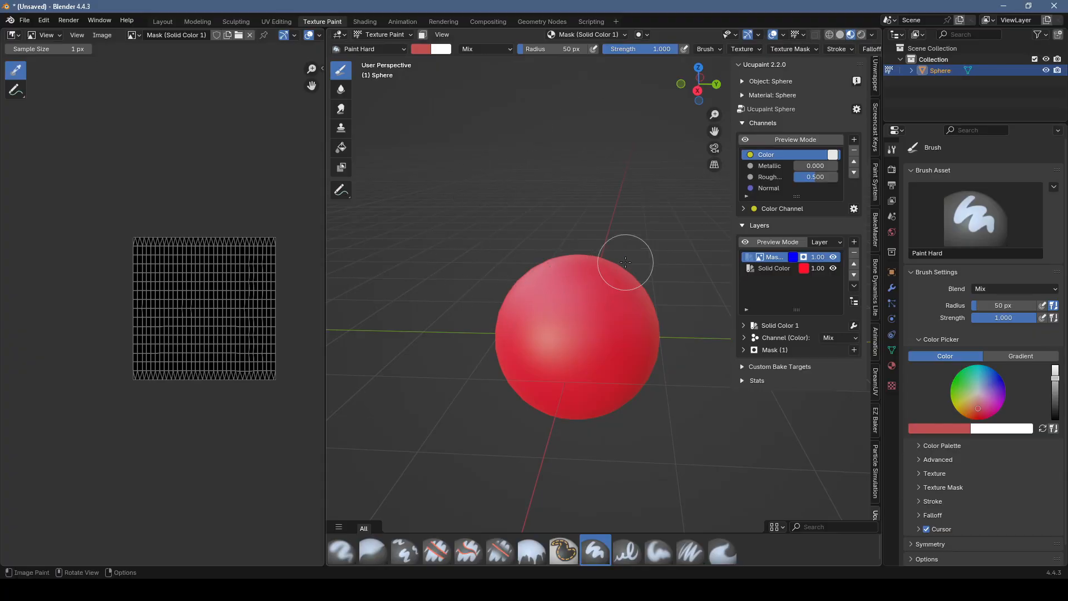
click(840, 34)
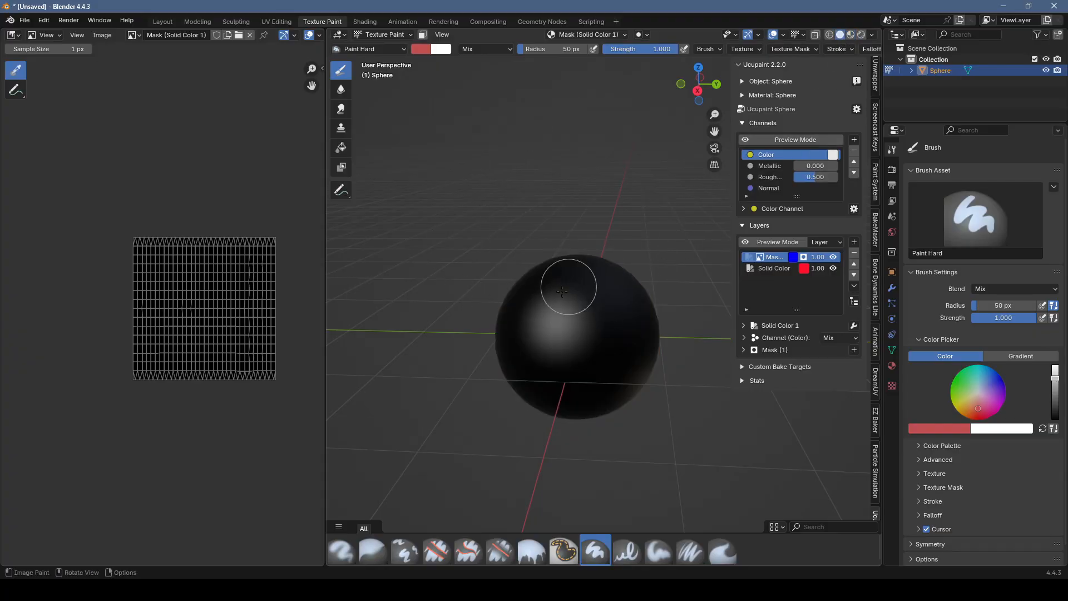
click(851, 35)
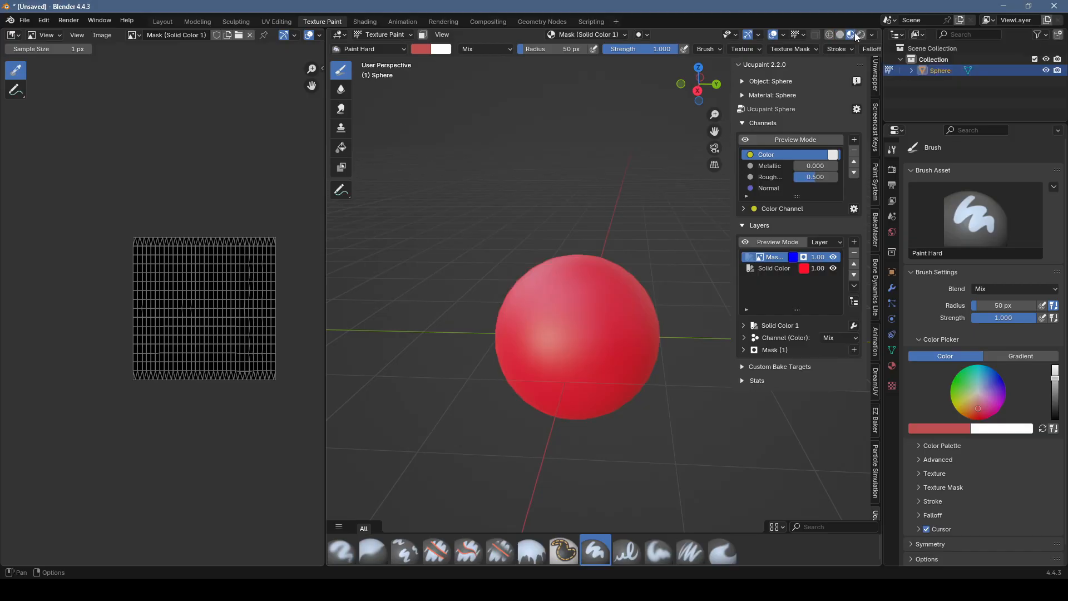
Step: Paint a rounded patch on the blue layer's image mask at the front of the sphere
scroll(449, 212, up, 2)
mouse_move(551, 368)
mouse_down()
mouse_move(608, 341)
mouse_move(598, 335)
mouse_up()
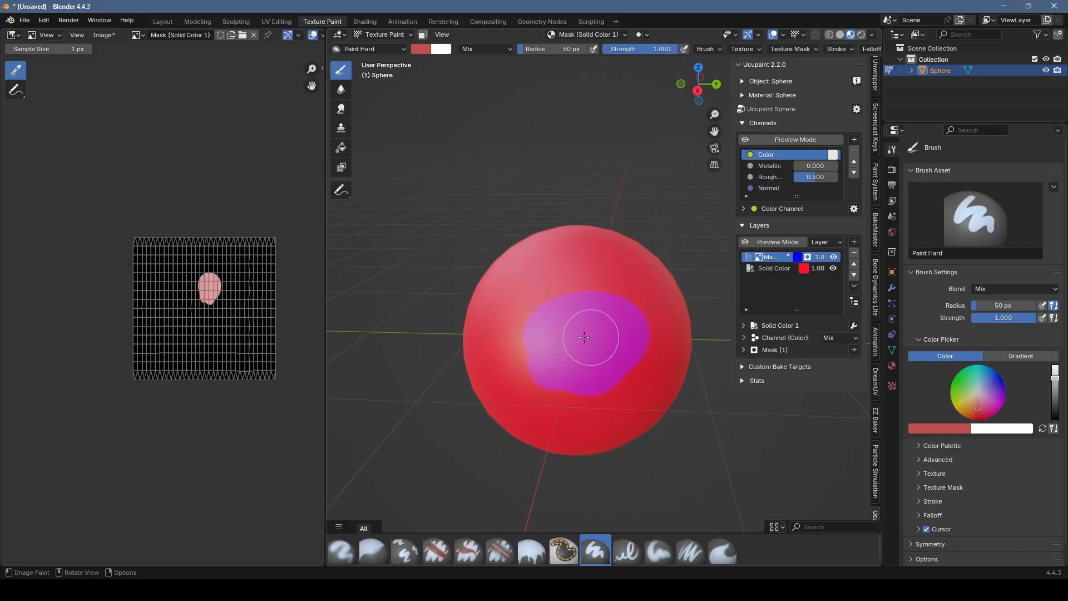
mouse_move(600, 338)
middle_down()
mouse_move(568, 359)
mouse_move(608, 352)
mouse_move(603, 341)
middle_up()
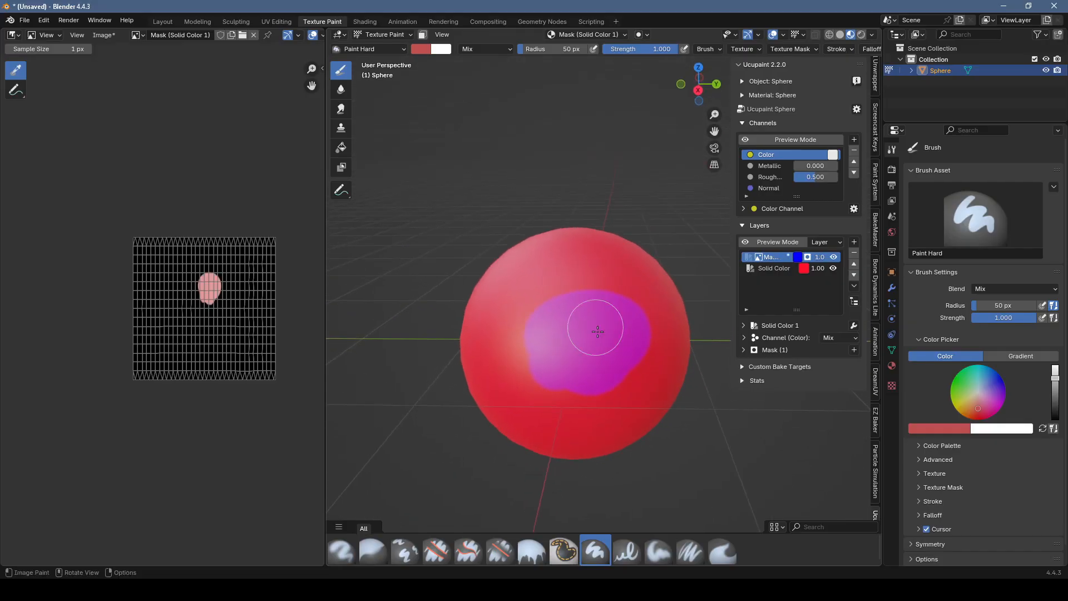
Step: Set the brush color to pure white and repaint the blue layer's mask patch on the front of the sphere
click(425, 51)
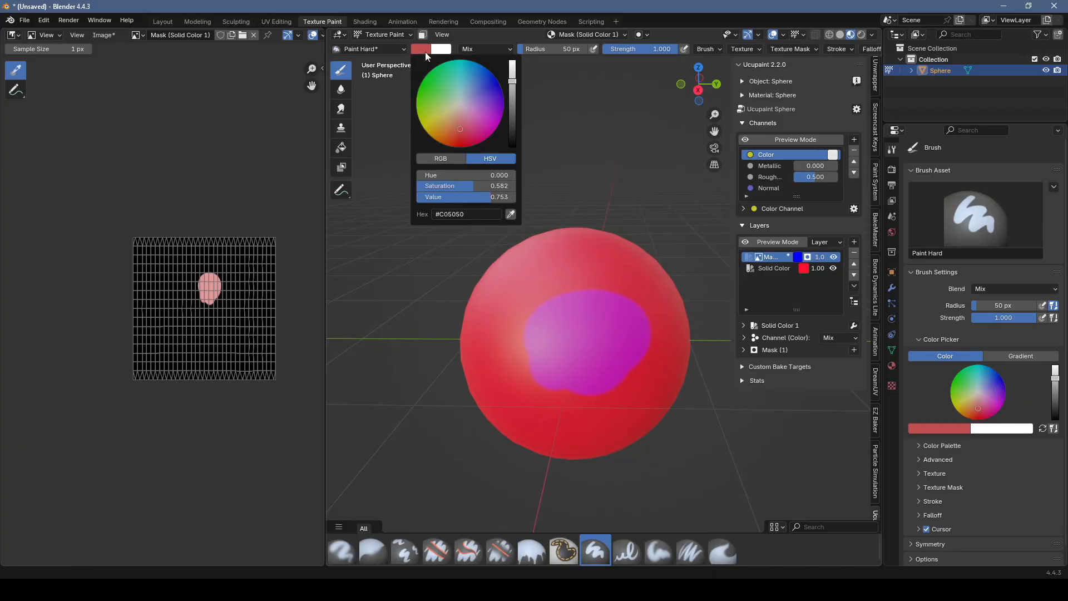
drag(513, 82, 513, 58)
drag(474, 189, 422, 188)
middle_drag(604, 354, 577, 356)
scroll(593, 312, up, 3)
scroll(593, 312, down, 3)
mouse_move(590, 340)
mouse_down()
mouse_move(597, 361)
mouse_move(604, 335)
mouse_move(560, 373)
mouse_up()
middle_drag(560, 374, 581, 375)
drag(547, 370, 566, 338)
scroll(603, 350, up, 2)
middle_drag(566, 338, 579, 362)
Step: Add a bright green Solid Color layer without a mask above the blue layer
click(854, 242)
click(856, 244)
click(855, 243)
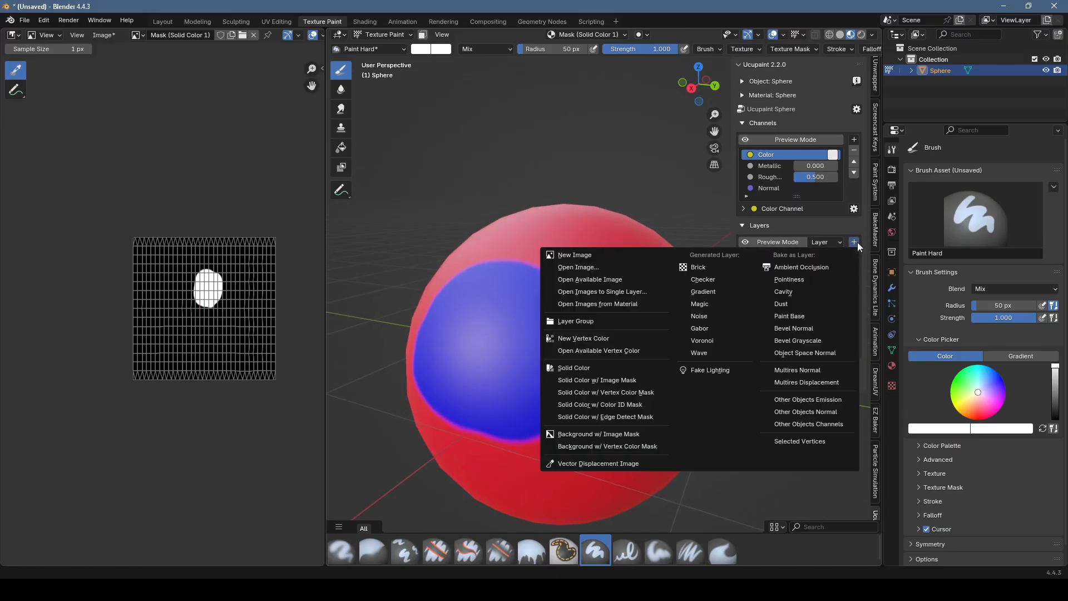
click(614, 370)
click(654, 401)
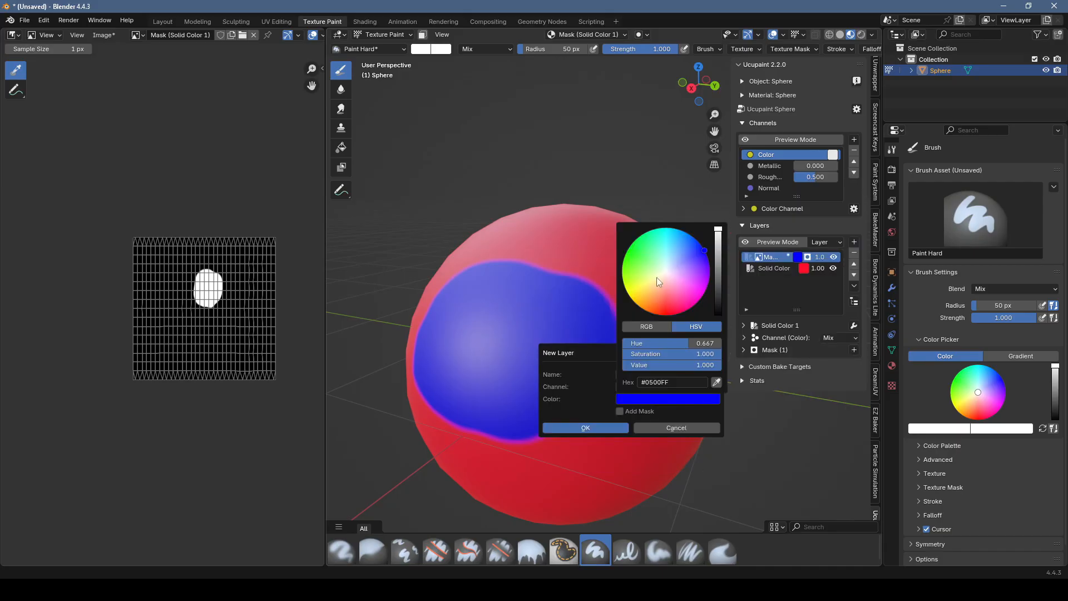
click(632, 245)
click(586, 428)
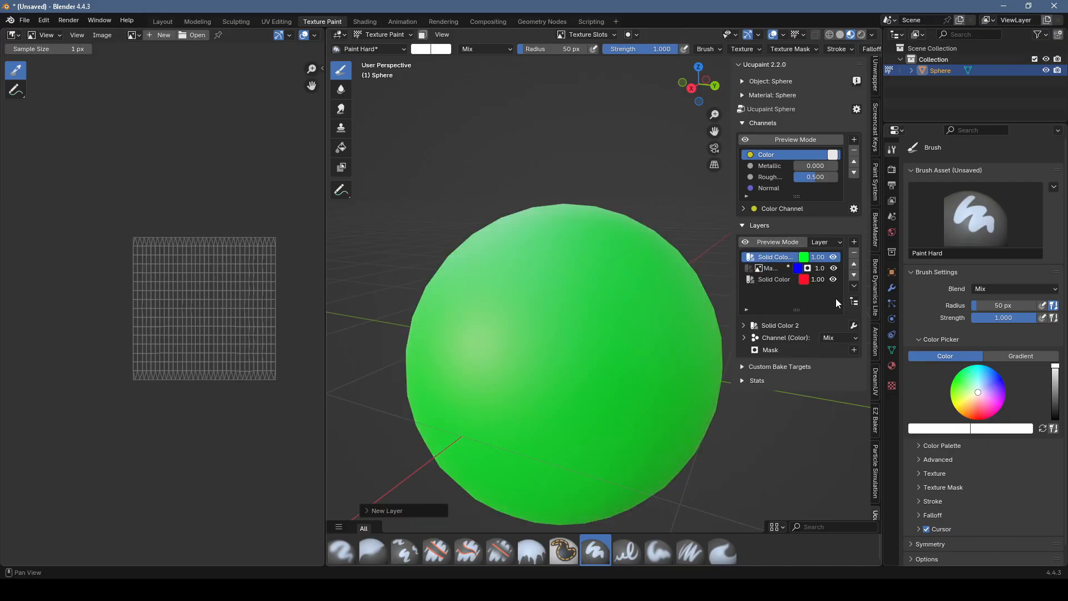
Step: Add a 512-resolution image mask in Black (Full Transparency) to the green layer and paint a winding patch overlapping the blue area
click(855, 350)
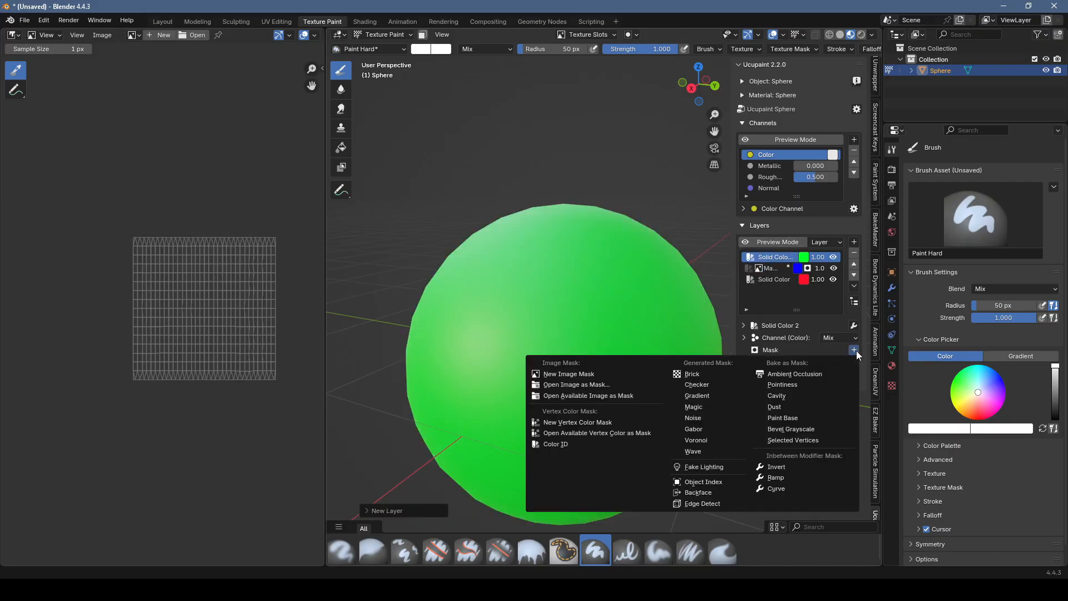
click(589, 374)
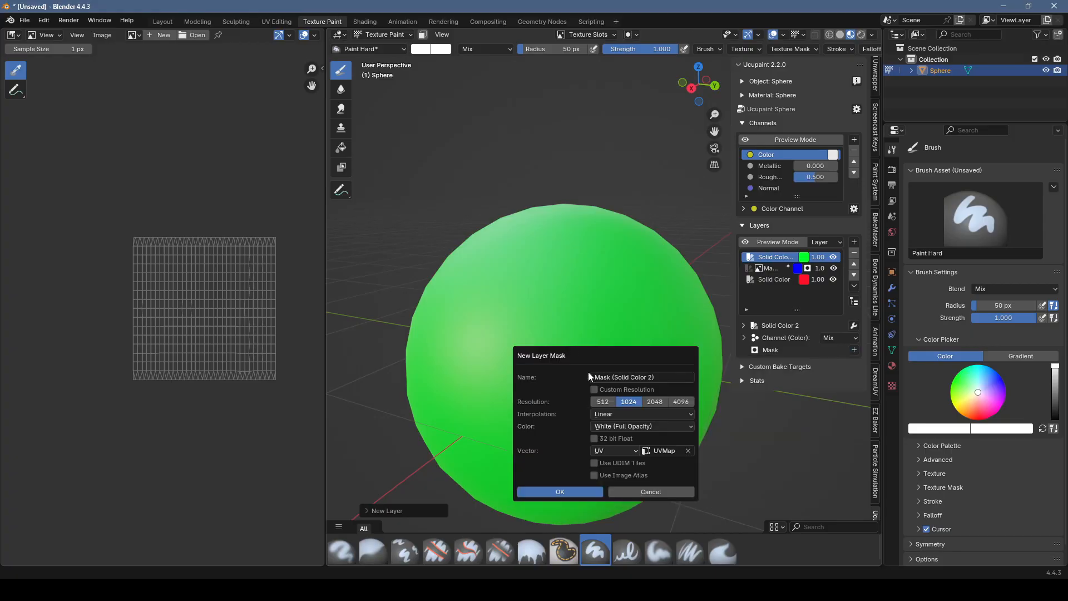
click(605, 400)
click(627, 426)
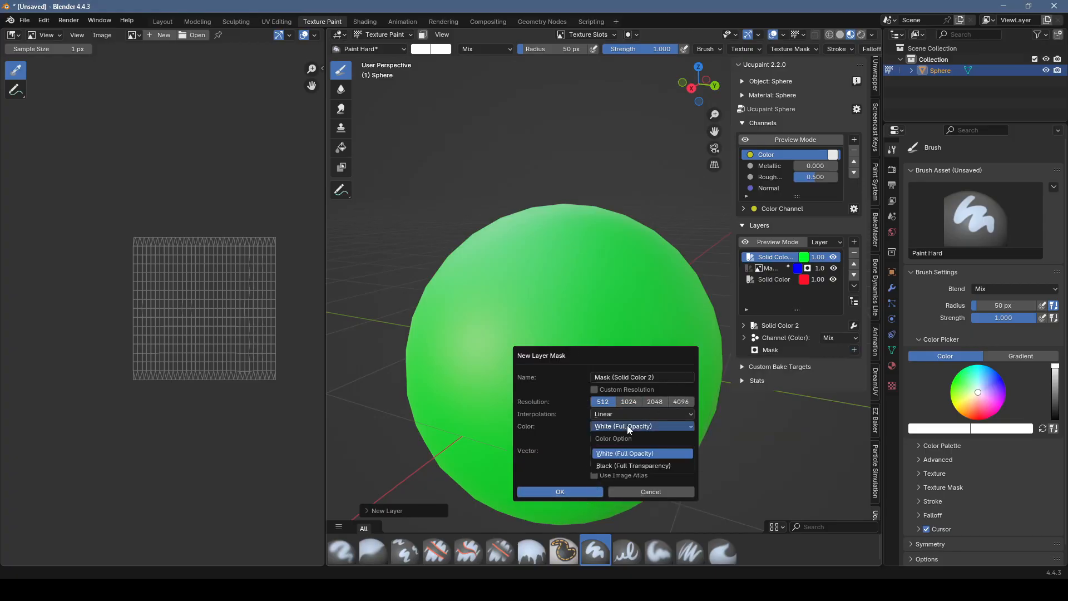
click(625, 466)
click(560, 492)
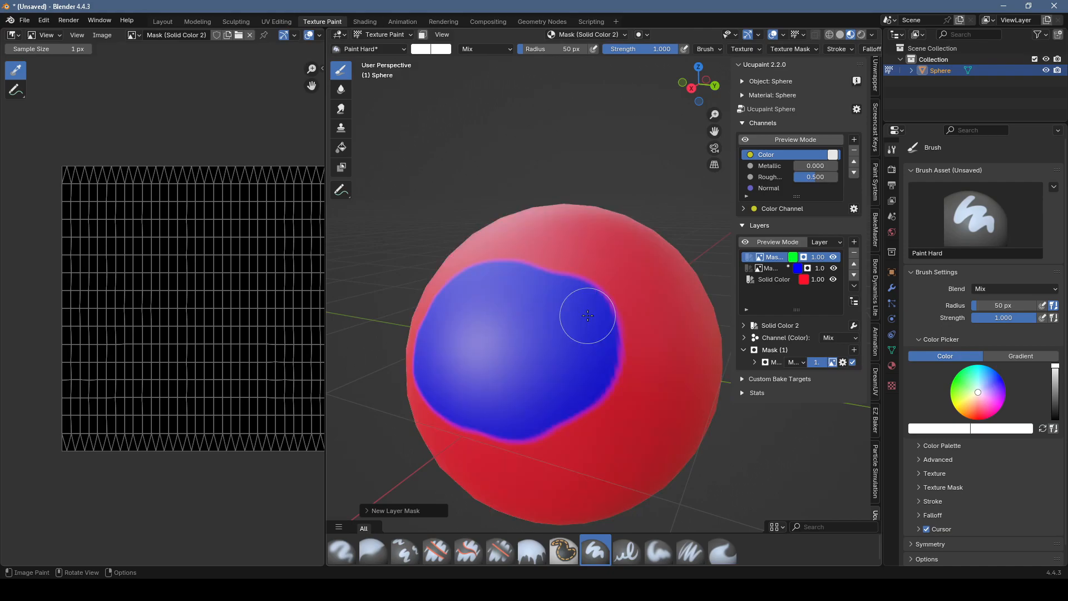
mouse_move(613, 445)
mouse_down()
mouse_move(589, 325)
mouse_move(601, 291)
mouse_move(577, 466)
mouse_up()
mouse_move(591, 369)
middle_down()
mouse_move(625, 369)
mouse_move(600, 380)
middle_up()
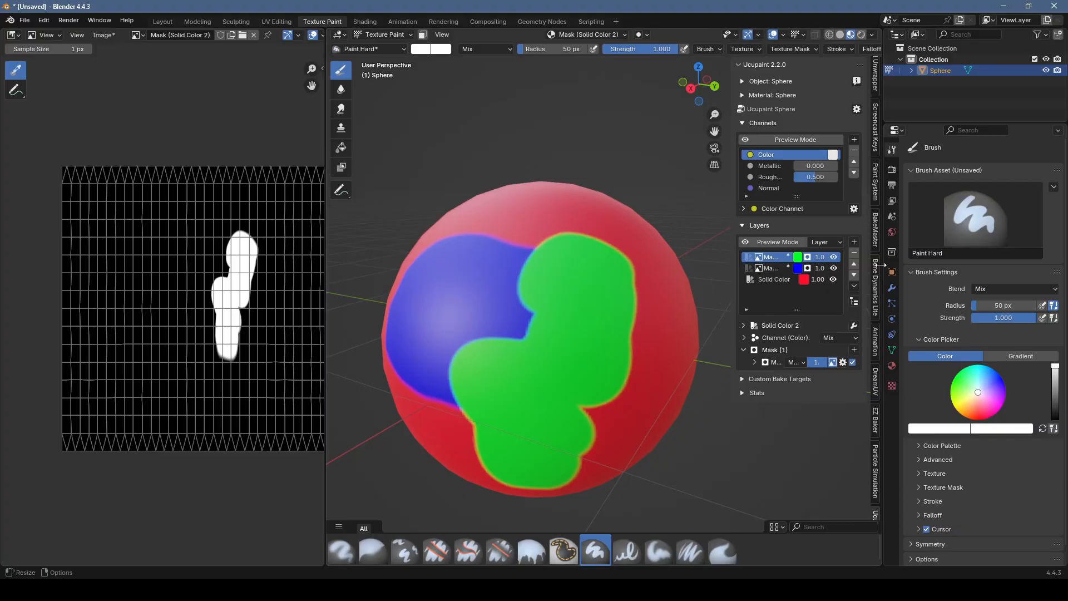
Step: Widen the sidebar and enable the Normal (Bump) channel on the green layer
click(745, 338)
drag(735, 457, 658, 467)
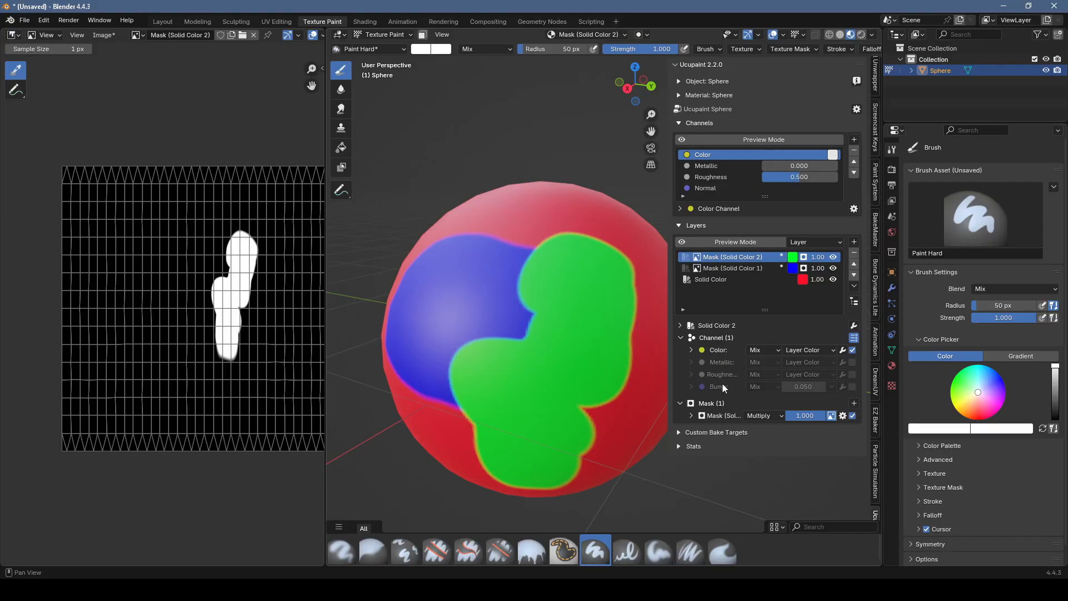
click(696, 388)
click(853, 387)
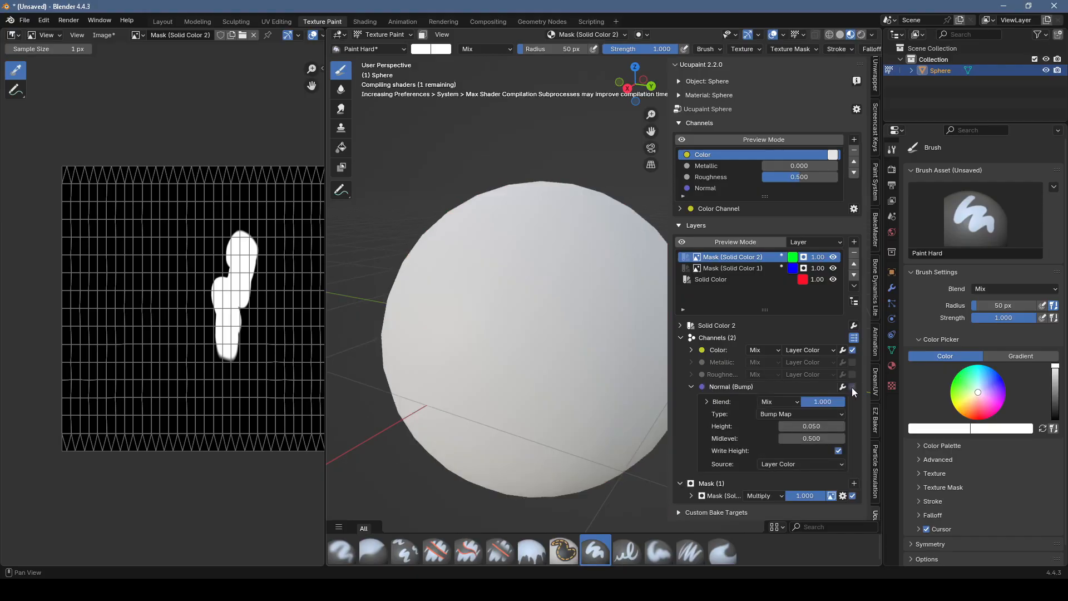
mouse_move(513, 317)
middle_down()
mouse_move(477, 354)
mouse_move(494, 389)
mouse_move(517, 322)
middle_up()
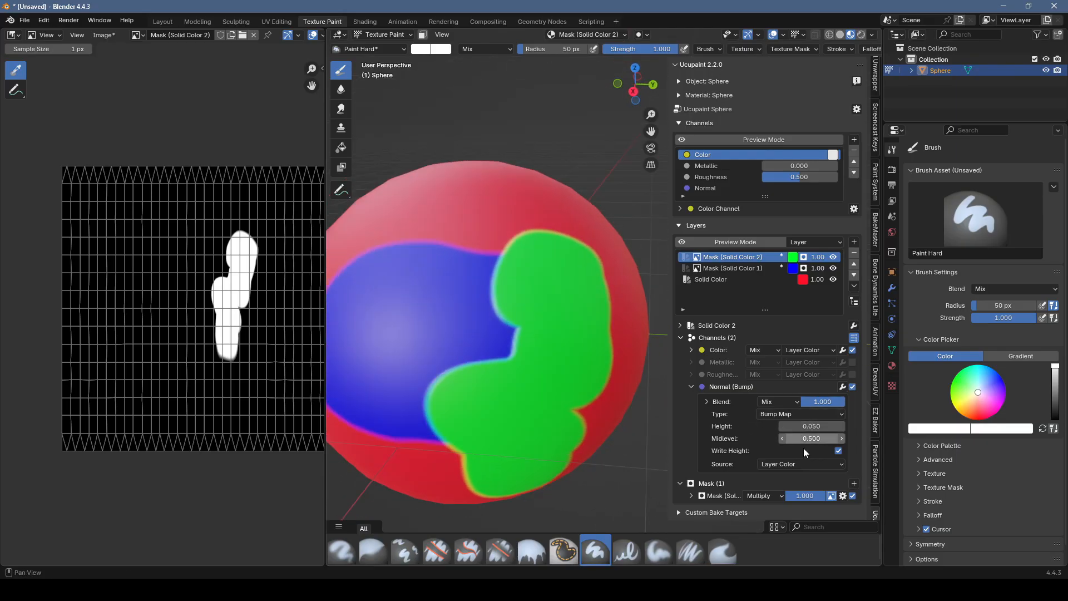
Step: Change the green layer's color to black and inspect the bump effect on the sphere
click(793, 257)
mouse_move(803, 91)
mouse_down()
mouse_move(872, 146)
mouse_move(828, 94)
mouse_move(824, 119)
mouse_move(839, 125)
mouse_up()
drag(889, 84, 890, 161)
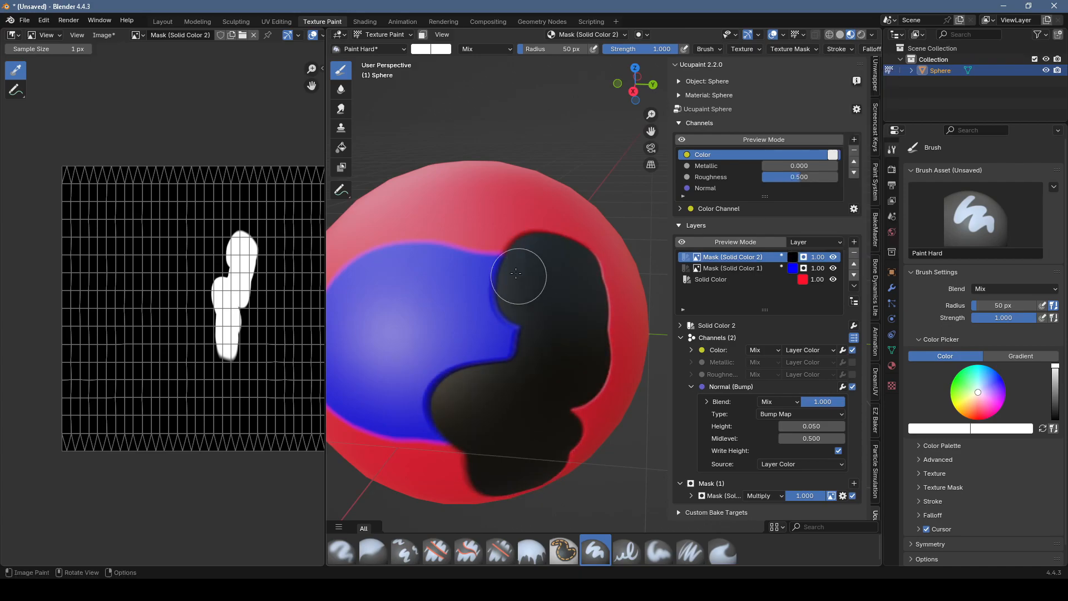
middle_drag(523, 281, 497, 269)
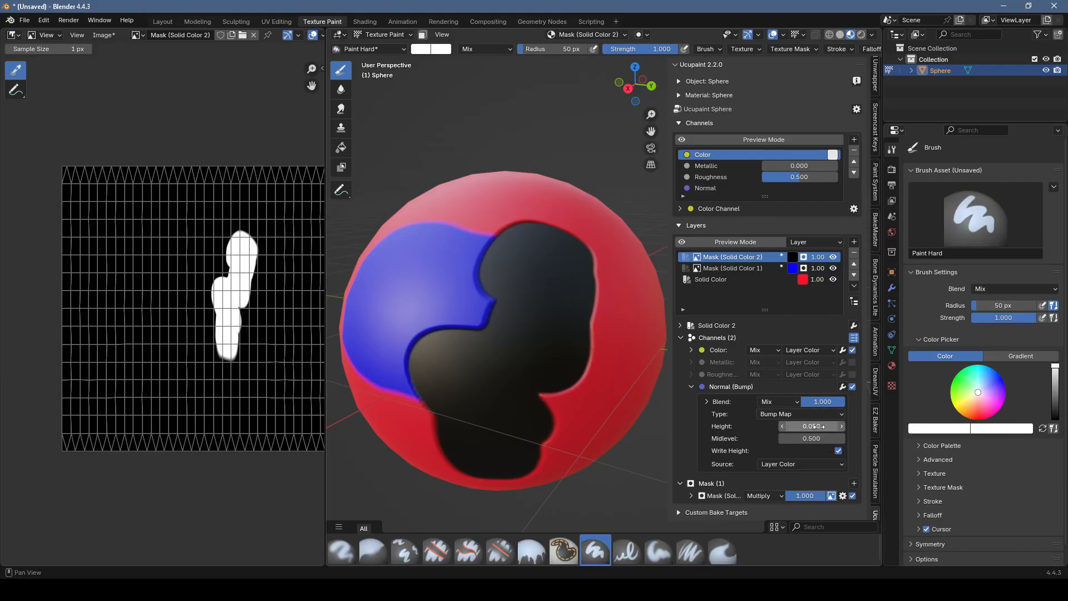
Step: Recolor the top layer a muted green and set its bump source to a white Custom Color
click(792, 256)
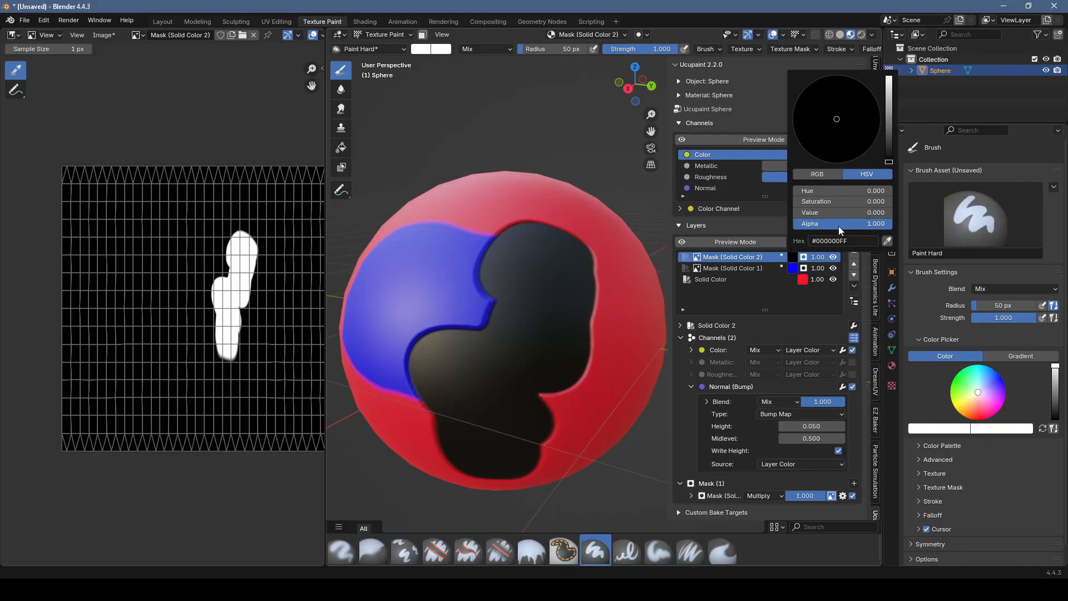
mouse_move(824, 114)
mouse_down()
mouse_move(825, 129)
mouse_move(889, 109)
mouse_move(811, 103)
mouse_up()
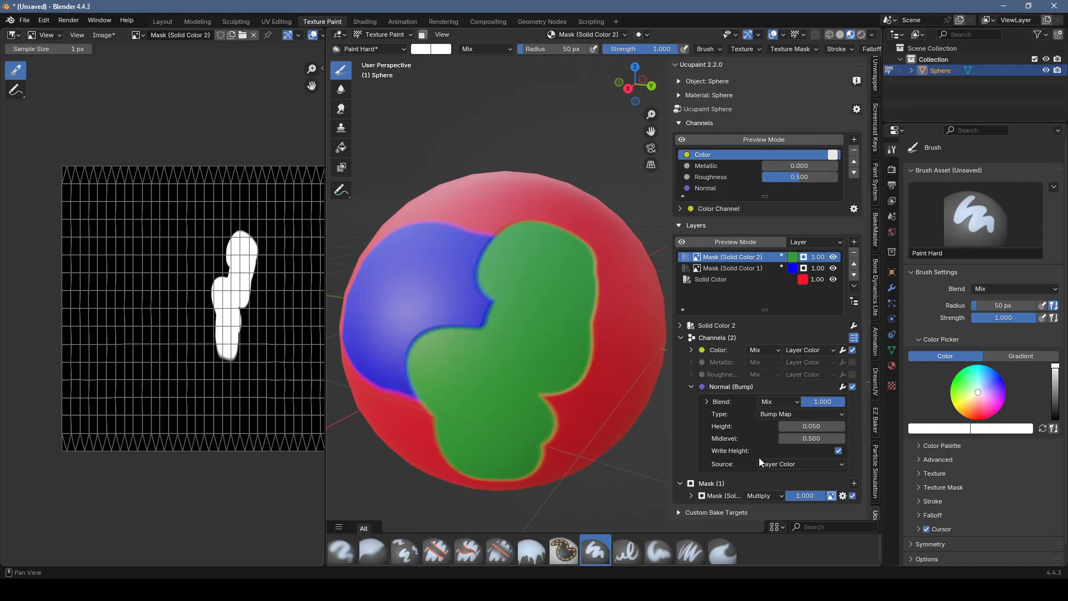
click(811, 464)
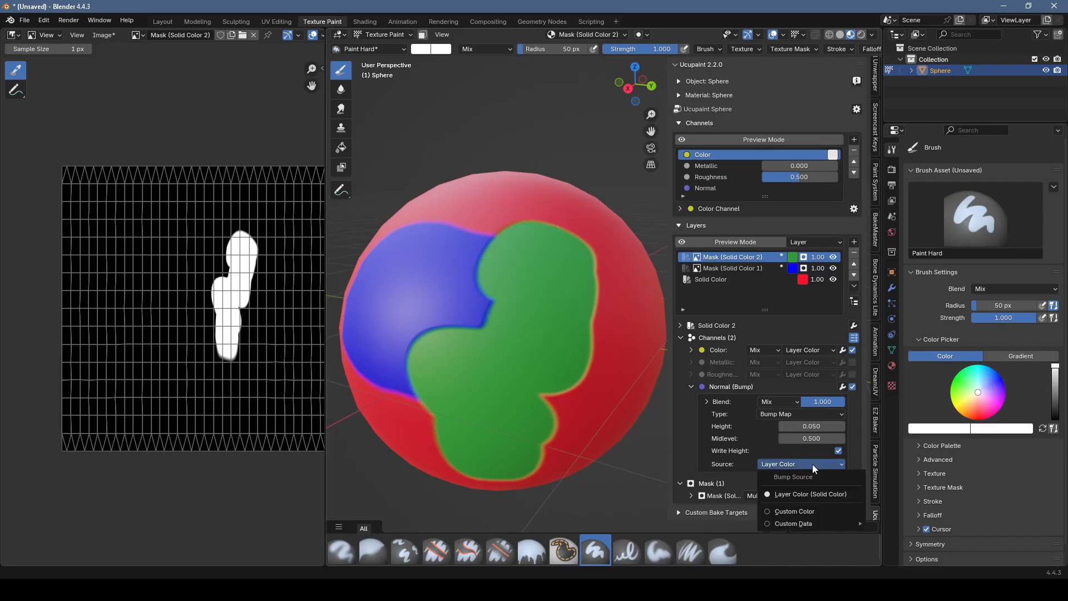
click(810, 509)
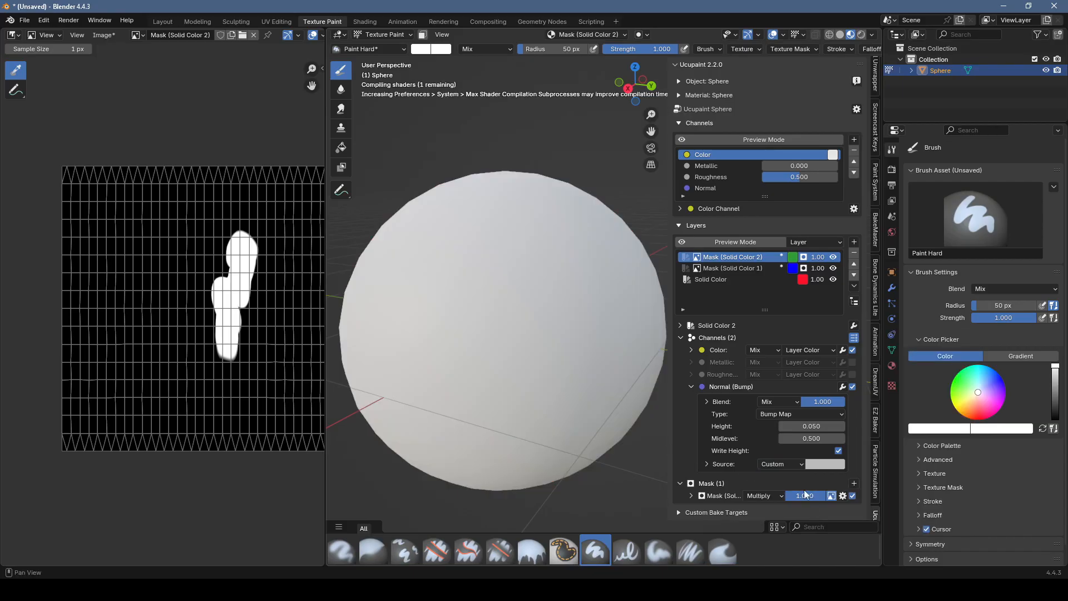
click(825, 464)
drag(907, 309, 907, 280)
Step: Extend the green patch with a painted side branch and test the custom bump color's brightness, leaving it white
mouse_move(488, 315)
middle_down()
mouse_move(525, 313)
mouse_move(517, 333)
mouse_move(557, 386)
mouse_move(490, 383)
middle_up()
drag(573, 354, 636, 381)
middle_drag(636, 382, 688, 398)
click(818, 465)
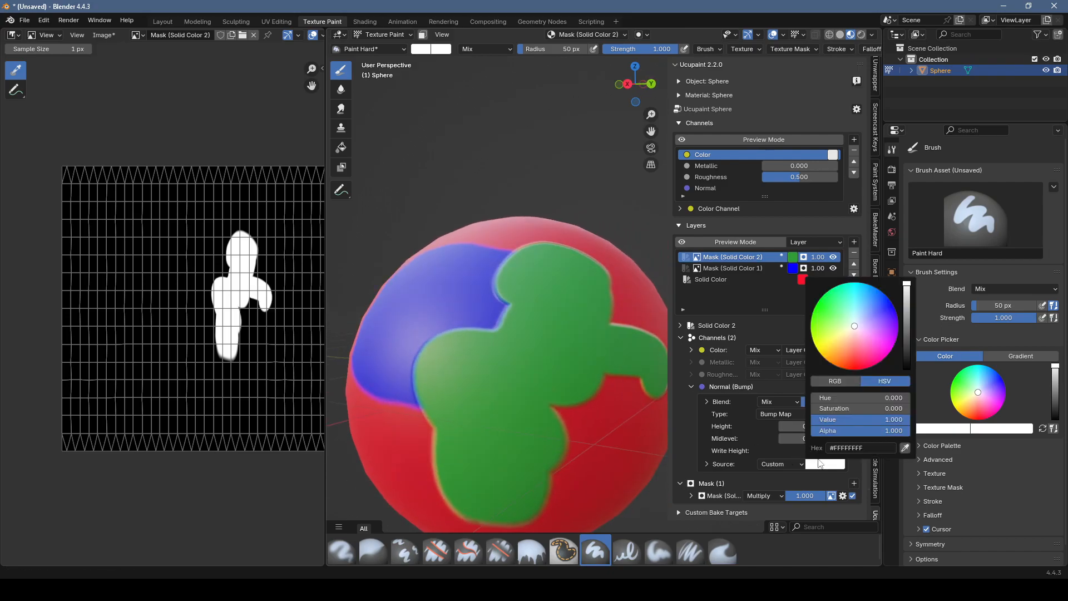
mouse_move(907, 301)
mouse_down()
mouse_move(907, 369)
mouse_move(906, 284)
mouse_up()
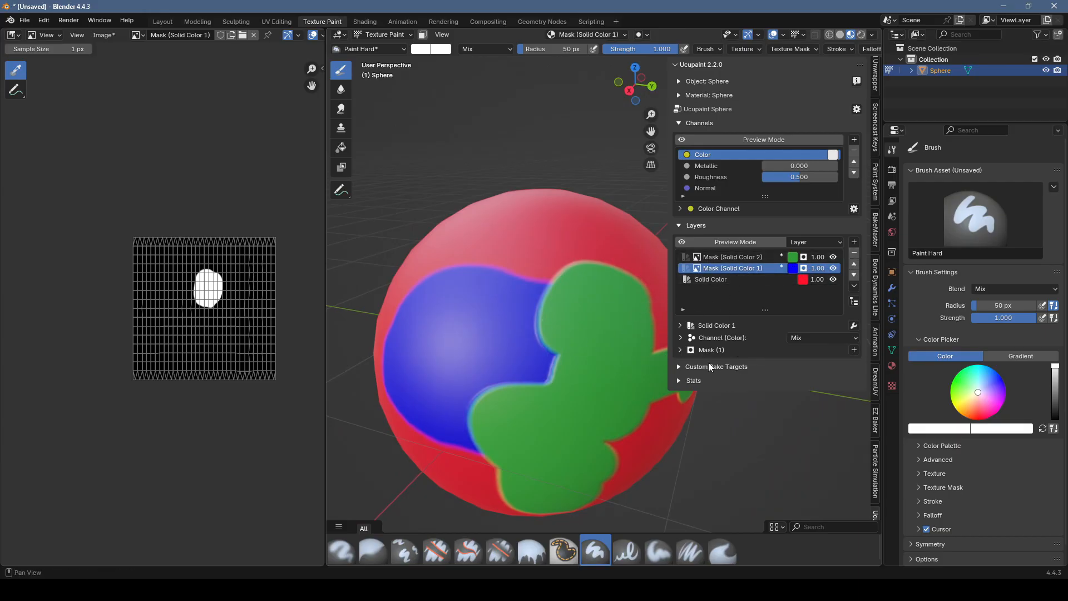
Step: Select the blue layer, enable its Normal (Bump) channel and inspect the raised patch up close
click(680, 338)
click(691, 387)
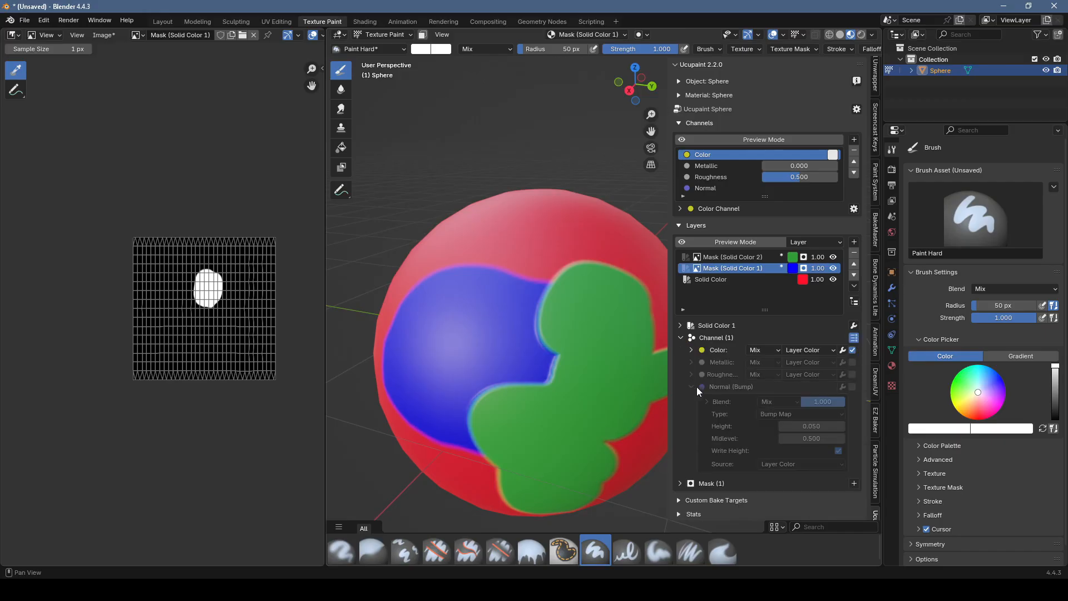
click(851, 387)
scroll(489, 431, up, 1)
middle_drag(483, 439, 505, 410)
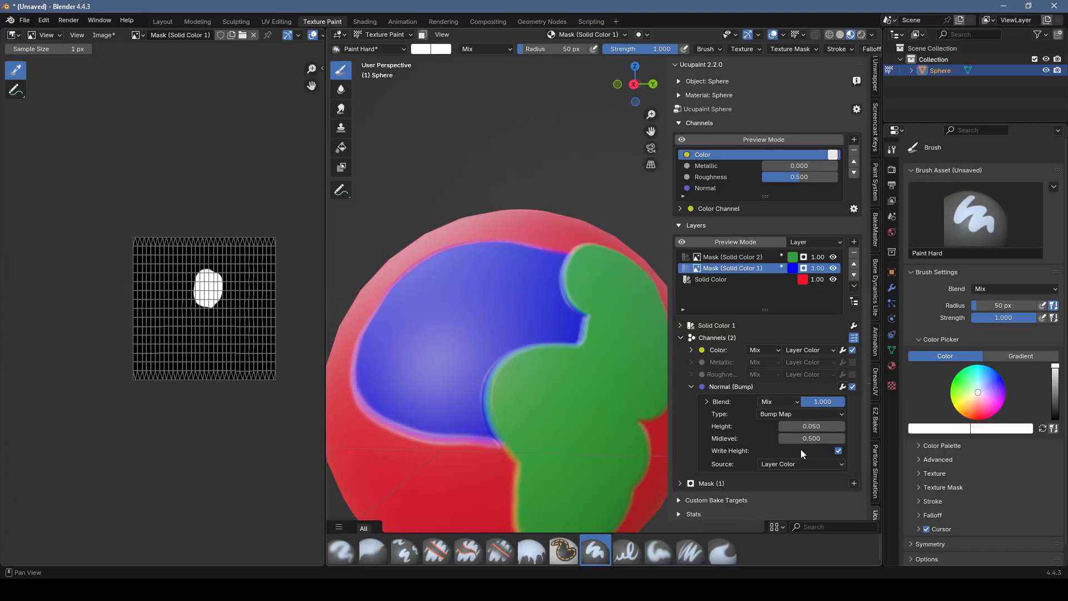
Step: Set the blue layer's bump source to a light grey Custom Color and check the relief on the sphere
click(812, 464)
mouse_move(795, 524)
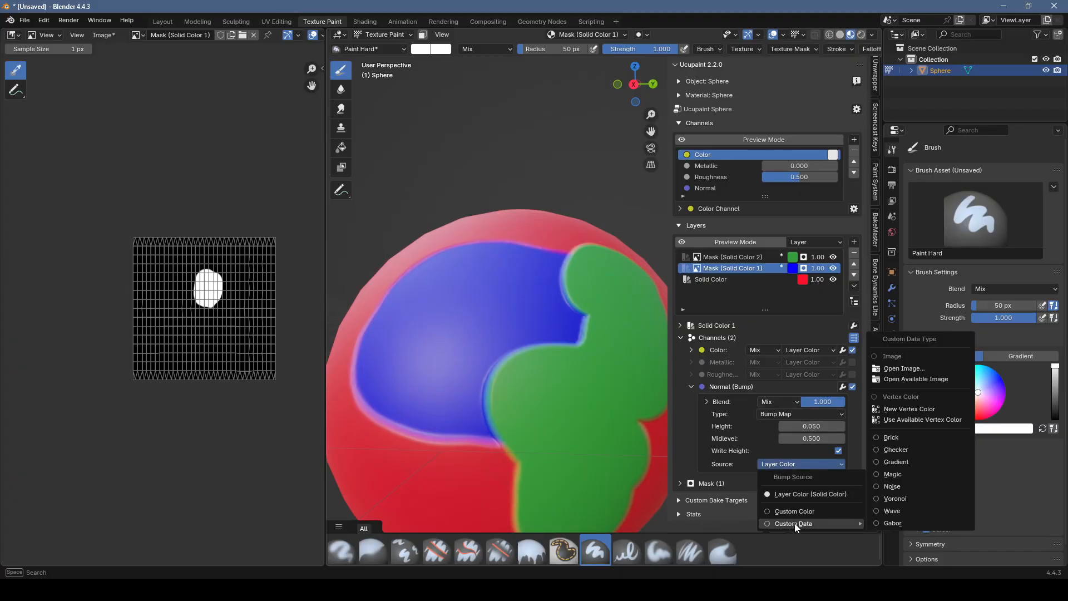
click(834, 510)
click(835, 464)
mouse_move(910, 298)
mouse_down()
mouse_move(907, 281)
mouse_move(907, 298)
mouse_up()
mouse_move(549, 344)
middle_down()
mouse_move(572, 348)
mouse_move(518, 312)
mouse_move(526, 319)
middle_up()
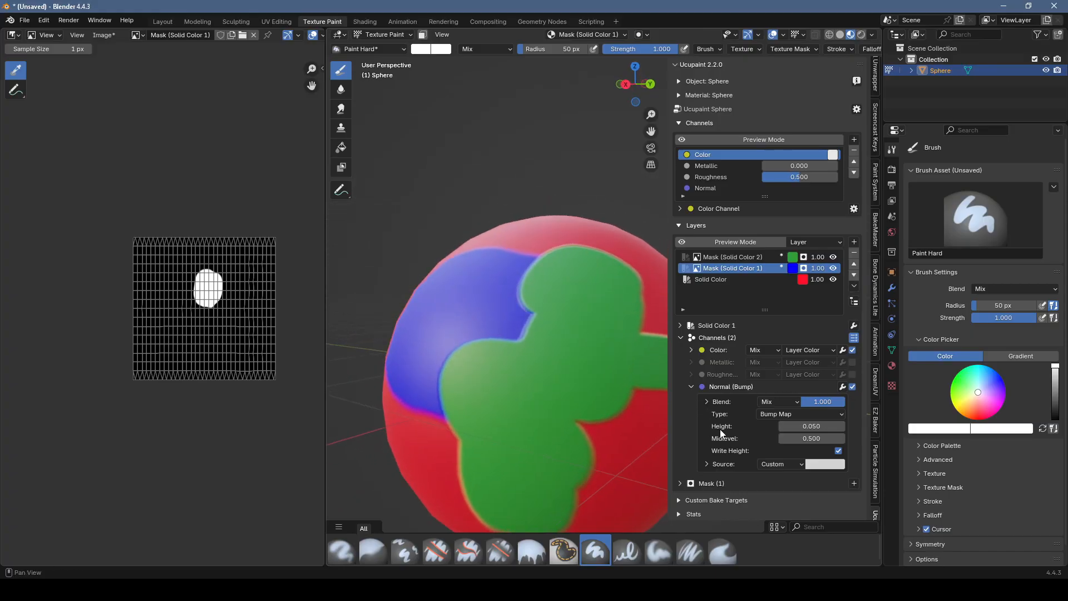
Step: Set the green layer's bump blend type to Add and inspect where it overlaps the blue patch
click(763, 258)
click(775, 398)
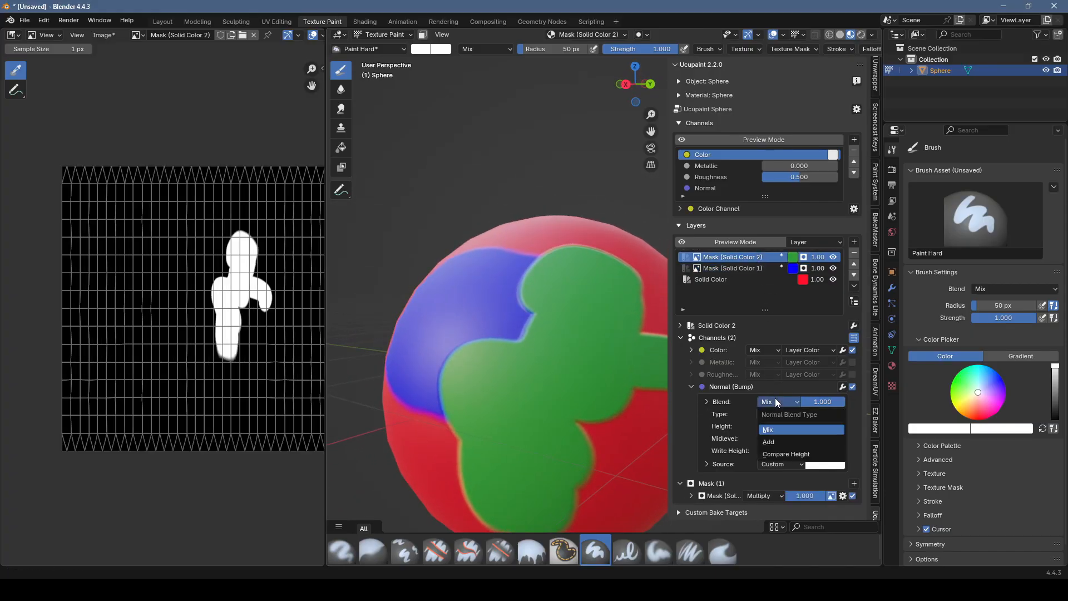
click(785, 443)
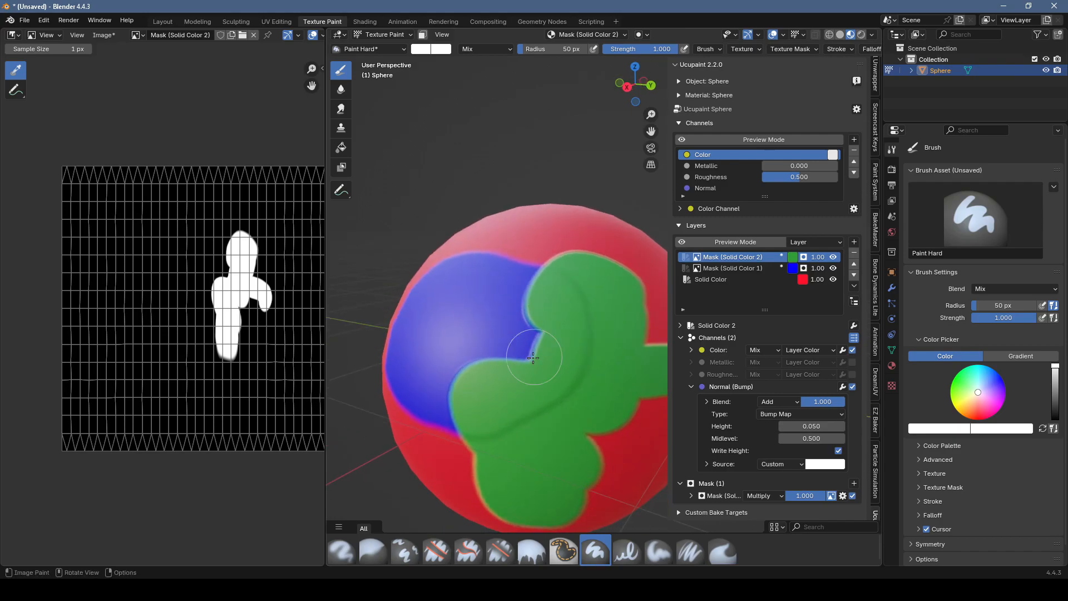
mouse_move(509, 361)
middle_down()
mouse_move(522, 330)
mouse_move(545, 354)
middle_up()
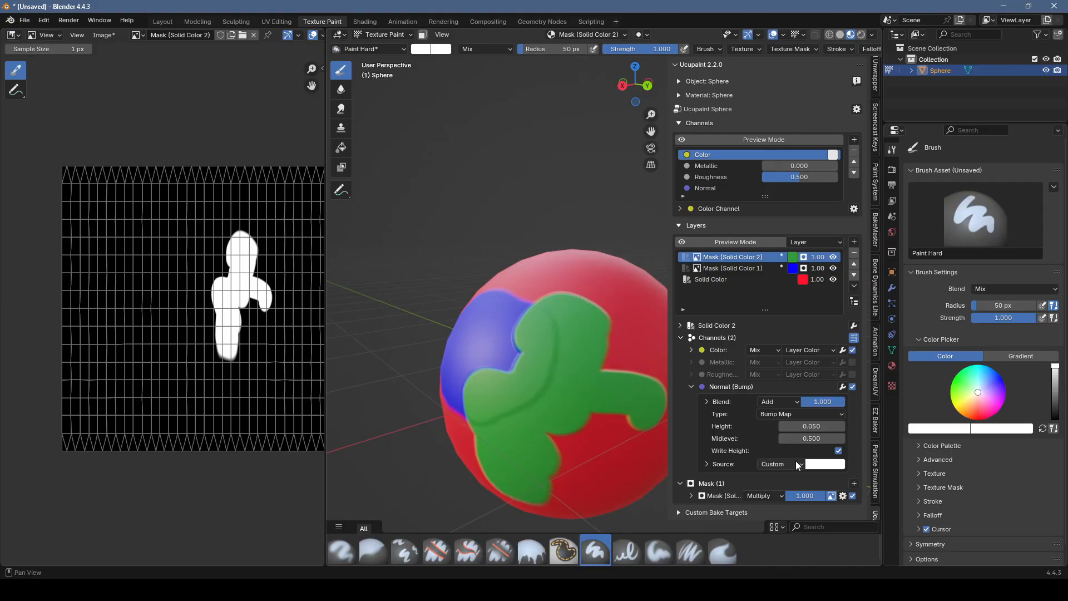
Step: Switch the green layer's bump blend to Mix and back to Add to compare the overlap
click(782, 402)
click(783, 431)
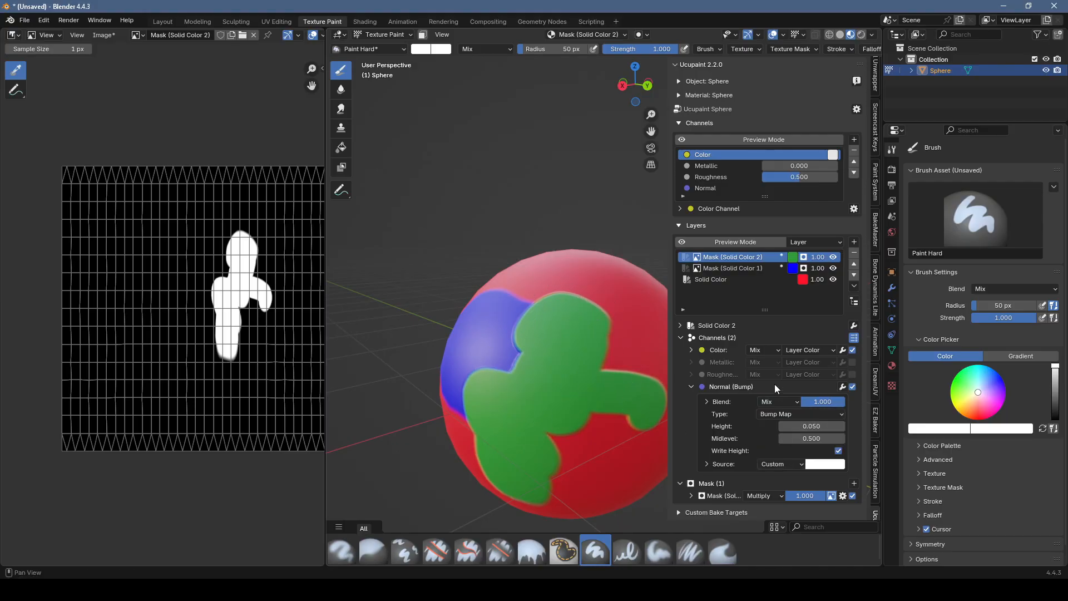
click(779, 401)
click(777, 441)
mouse_move(617, 334)
middle_down()
mouse_move(586, 379)
mouse_move(562, 342)
mouse_move(478, 343)
mouse_move(473, 312)
mouse_move(499, 353)
middle_up()
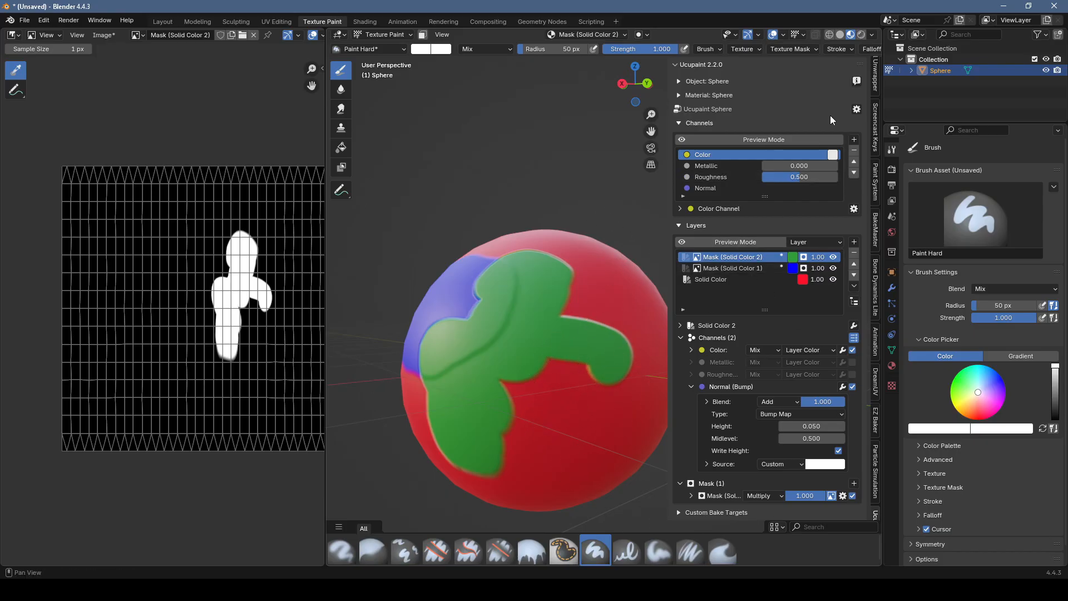
click(857, 110)
scroll(845, 487, down, 1)
scroll(827, 278, up, 1)
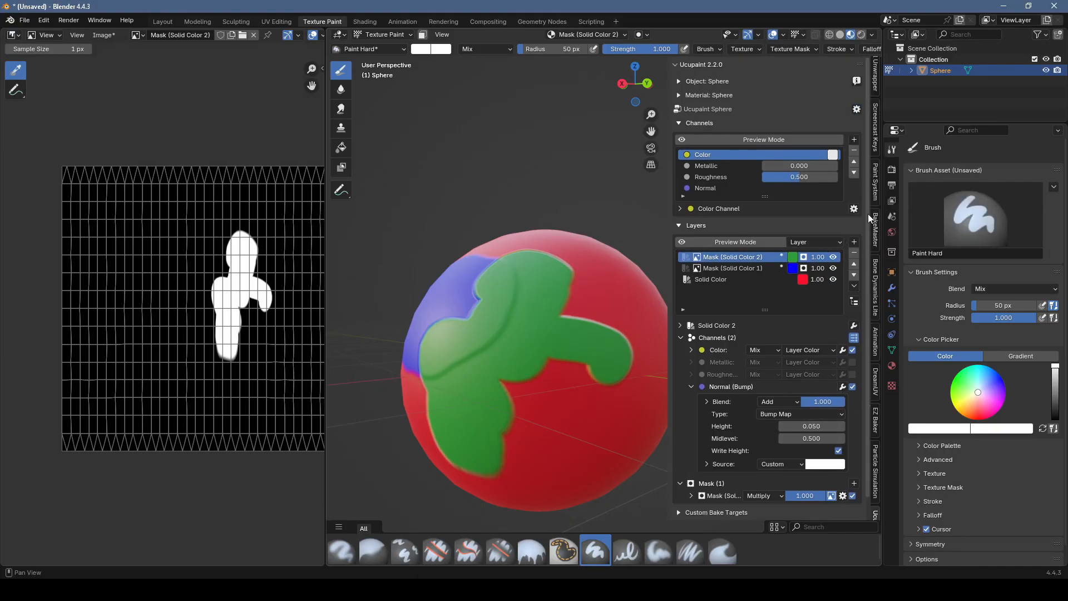
Step: Bake all channels to images at a custom resolution of 128 by 128 and inspect the baked edges on the sphere
click(857, 111)
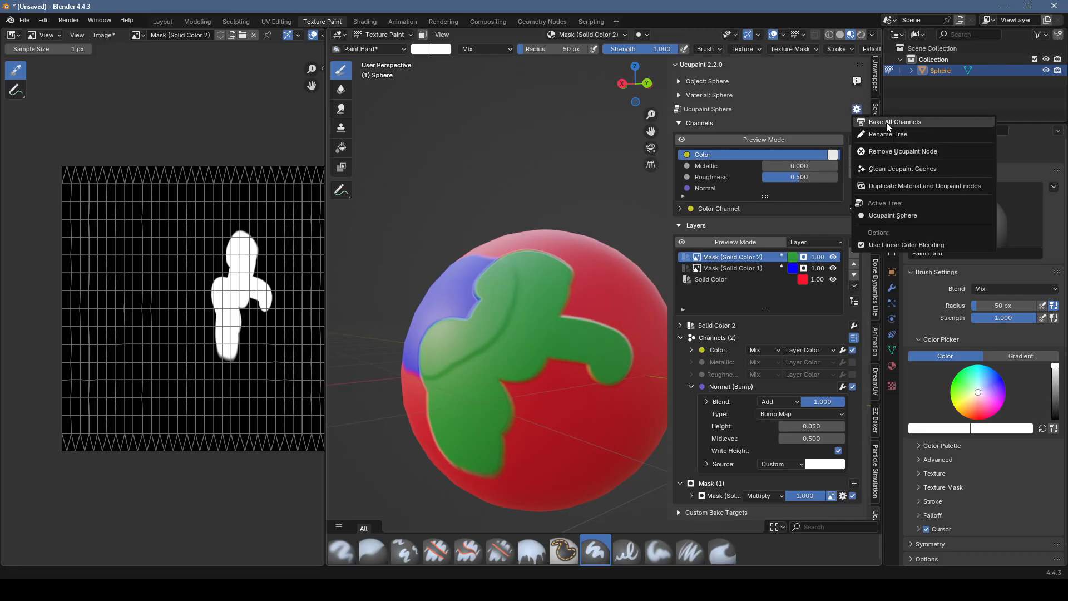
click(887, 120)
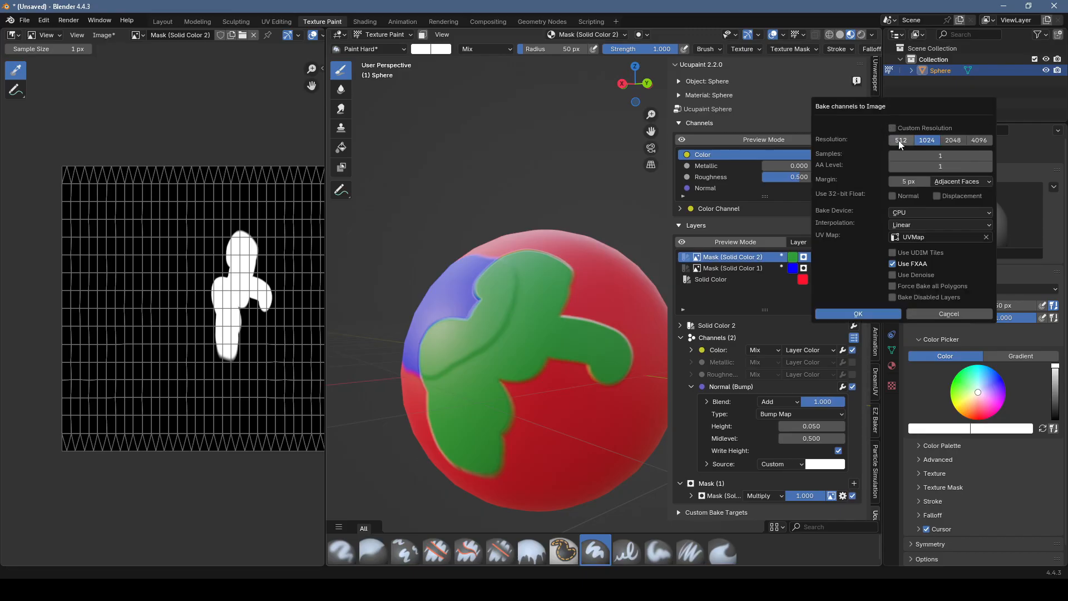
click(946, 141)
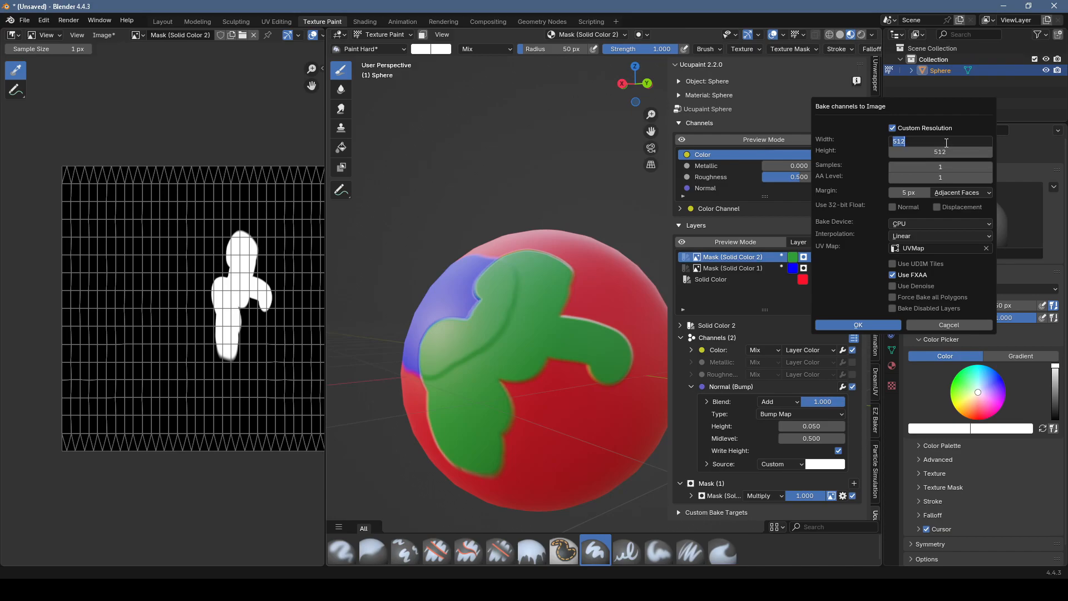
text(128)
key(Tab)
text(128)
key(Return)
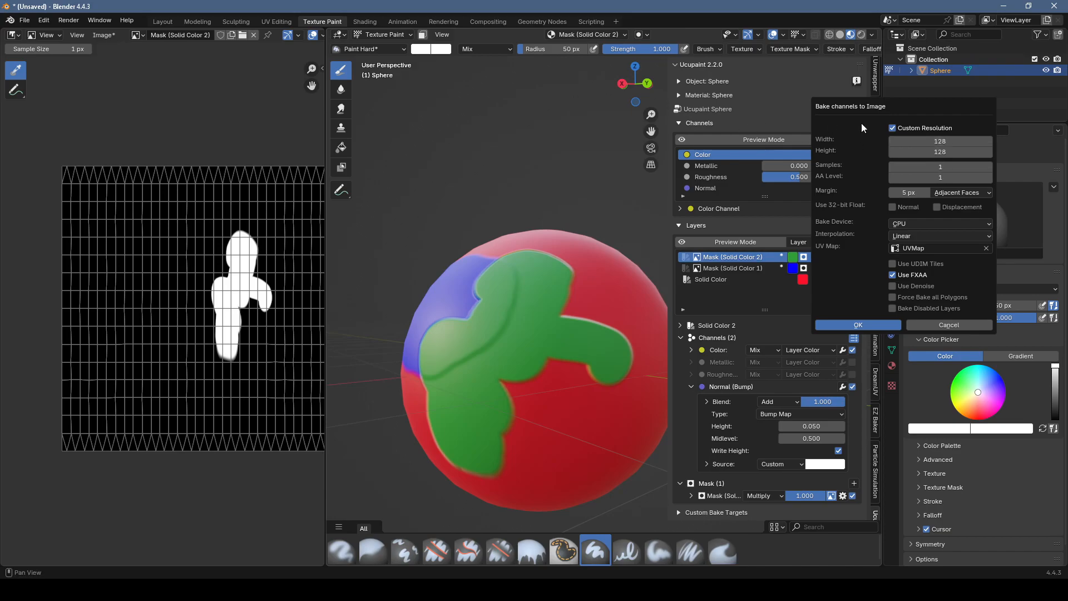
click(889, 326)
middle_drag(483, 303, 510, 286)
mouse_move(586, 310)
middle_down()
mouse_move(559, 315)
mouse_move(584, 320)
mouse_move(599, 278)
middle_up()
mouse_move(540, 356)
middle_down()
mouse_move(531, 332)
mouse_move(543, 329)
middle_up()
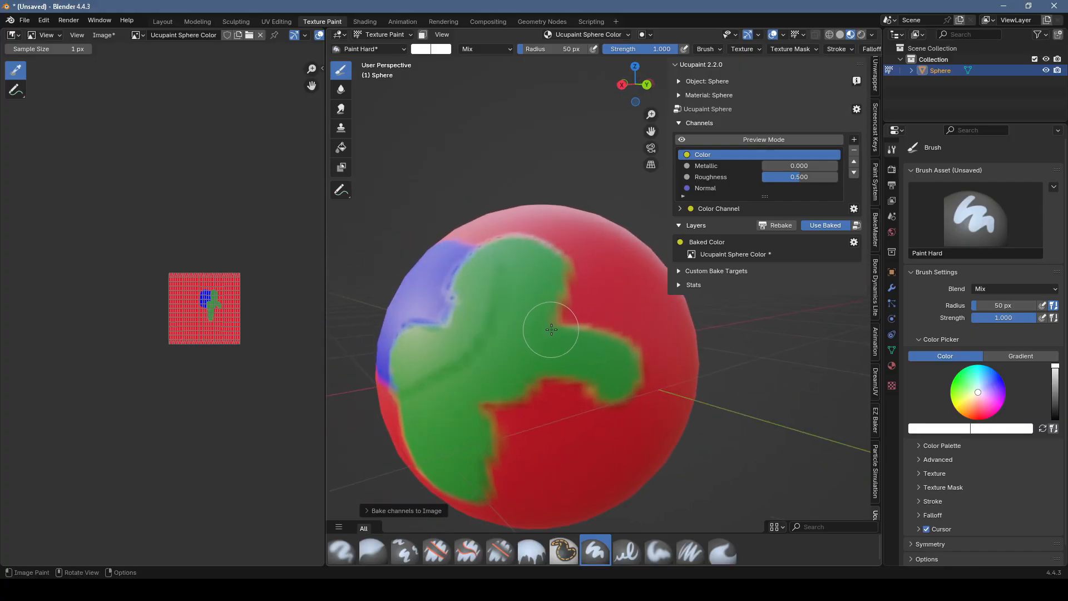
middle_drag(608, 304, 580, 308)
mouse_move(503, 291)
middle_down()
mouse_move(547, 312)
mouse_move(539, 277)
mouse_move(509, 294)
middle_up()
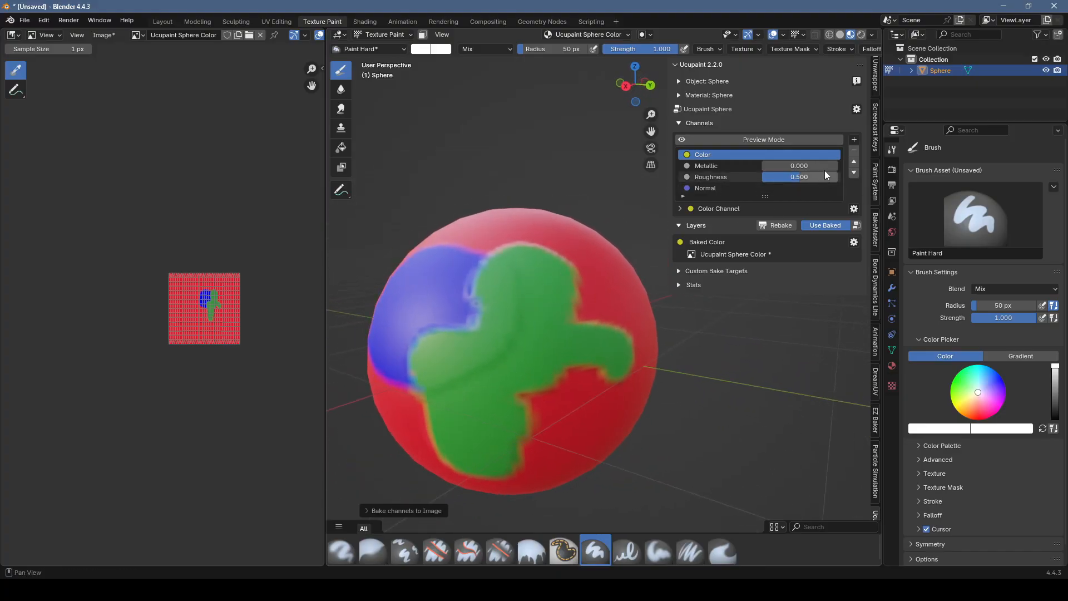
Step: Bake all channels again with 4 samples and AA level 2, and inspect the edge smoothness on the sphere
click(856, 109)
click(873, 122)
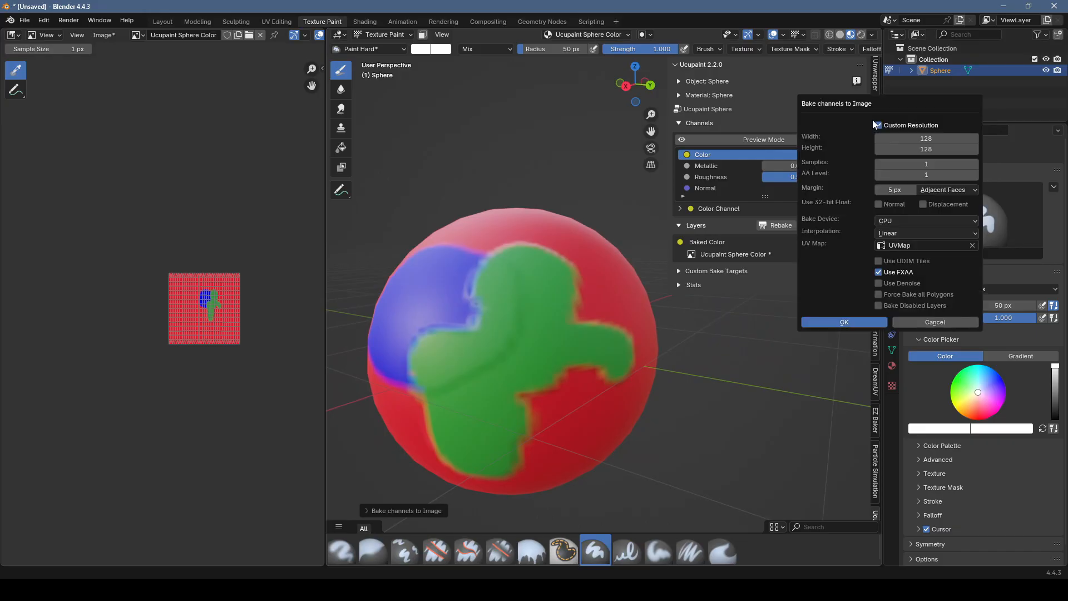
click(975, 165)
click(975, 166)
click(974, 166)
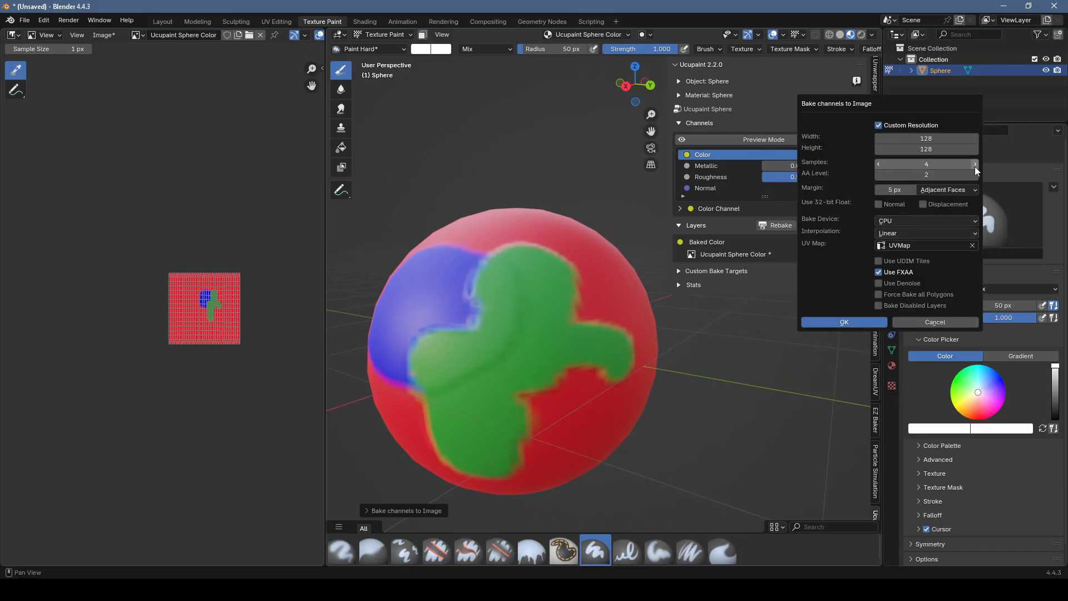
click(858, 323)
mouse_move(564, 367)
middle_down()
mouse_move(490, 354)
mouse_move(506, 285)
mouse_move(542, 352)
mouse_move(506, 345)
mouse_move(521, 320)
mouse_move(529, 356)
mouse_move(551, 334)
mouse_move(545, 316)
mouse_move(556, 346)
mouse_move(580, 344)
mouse_move(500, 275)
middle_up()
middle_drag(563, 286, 537, 294)
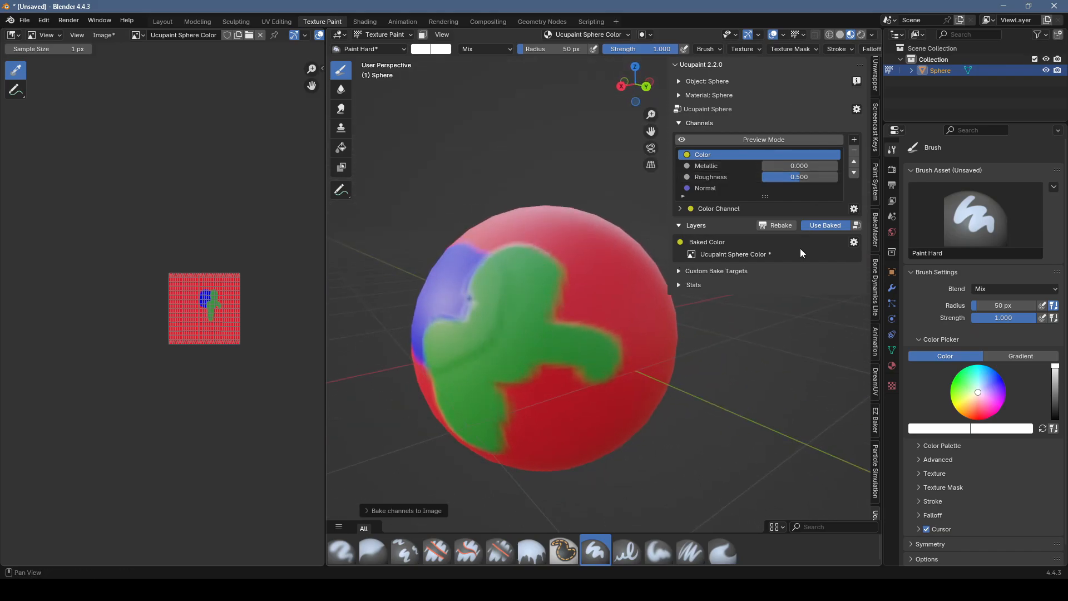
Step: Save all baked images as PNG files to the temp folder on drive E
click(854, 243)
click(854, 244)
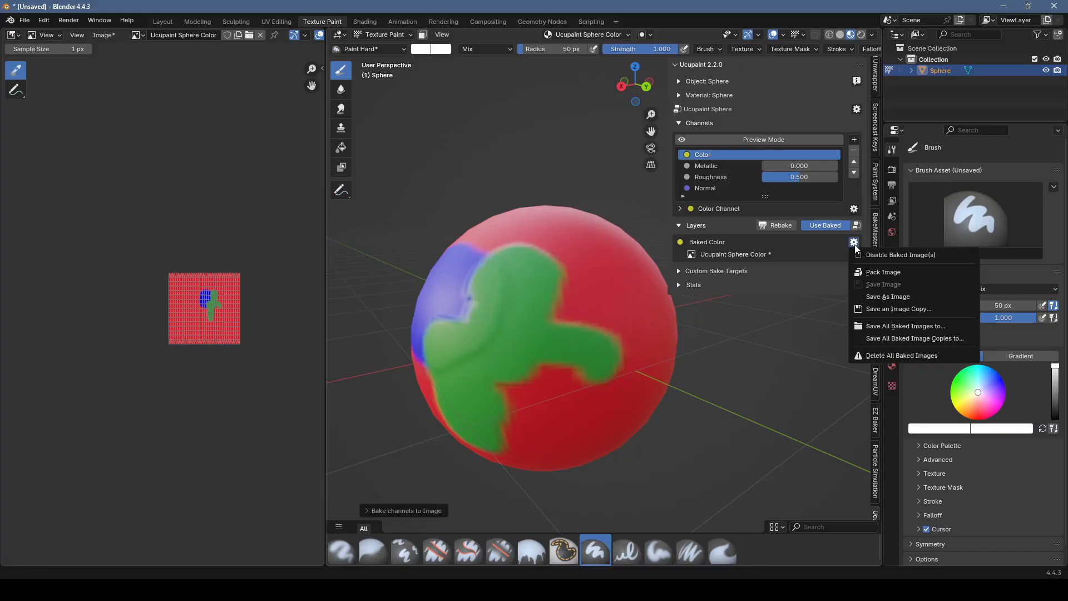
click(906, 326)
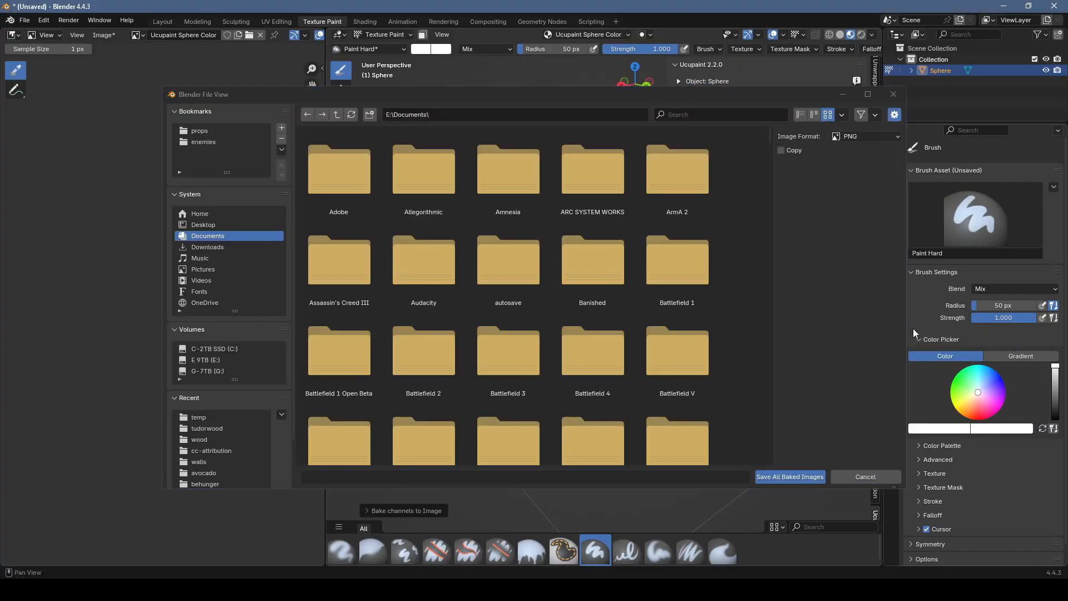
click(796, 473)
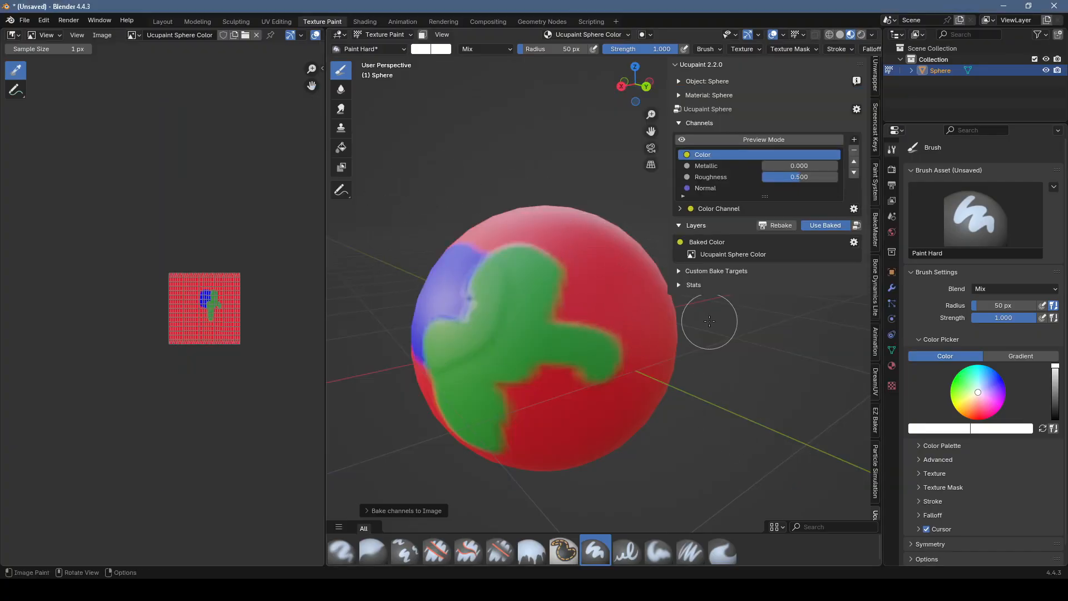
Step: Switch to File Explorer, open Sphere Color.png, examine the color, displacement and normal images up close, and close the viewer
key(alt+Tab)
drag(593, 55, 708, 113)
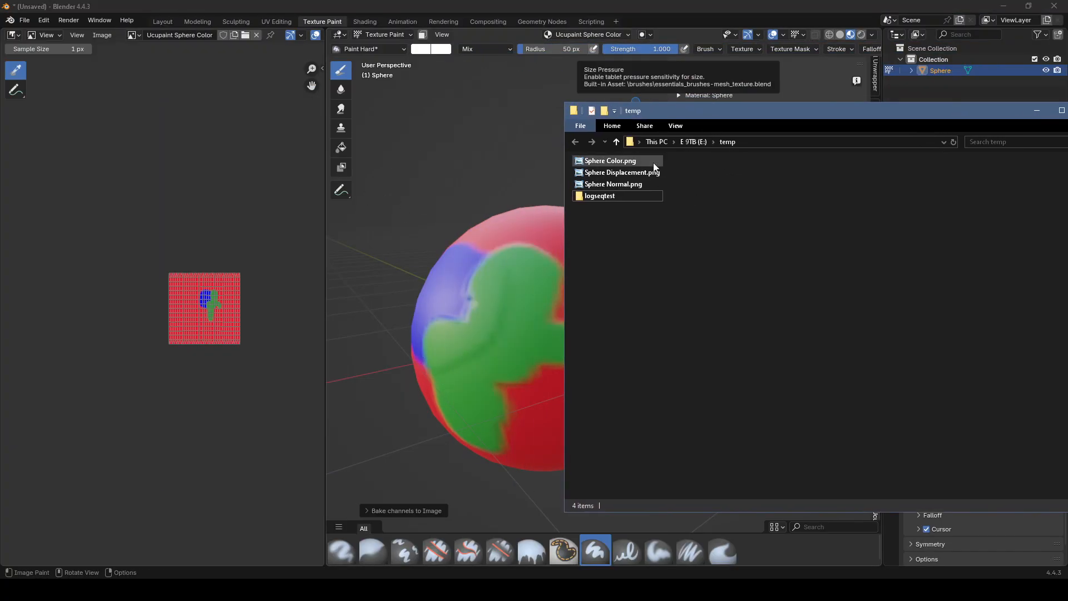
double_click(633, 162)
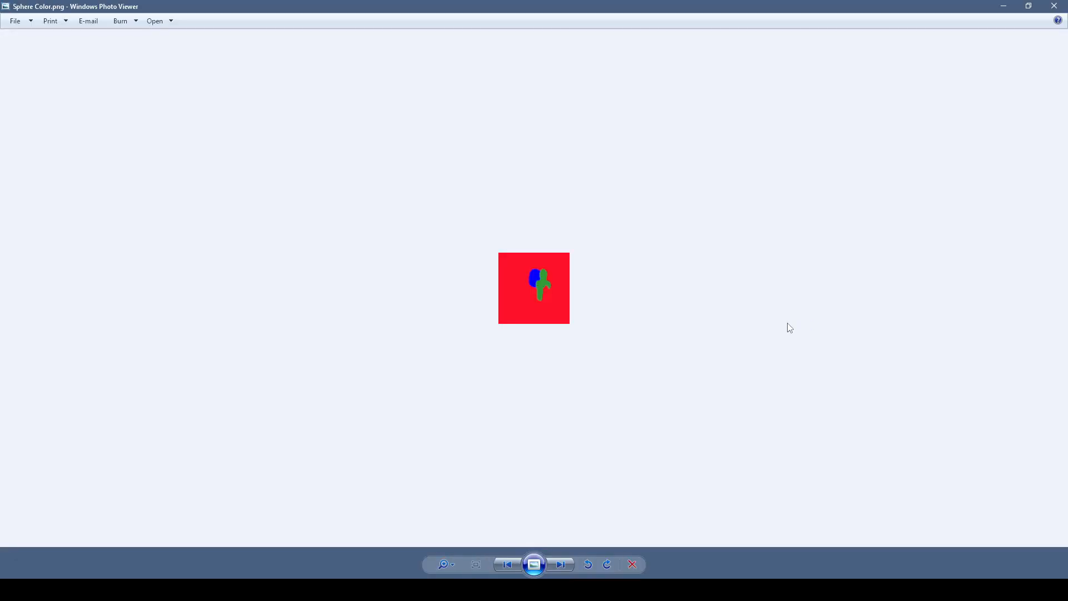
scroll(517, 278, up, 1)
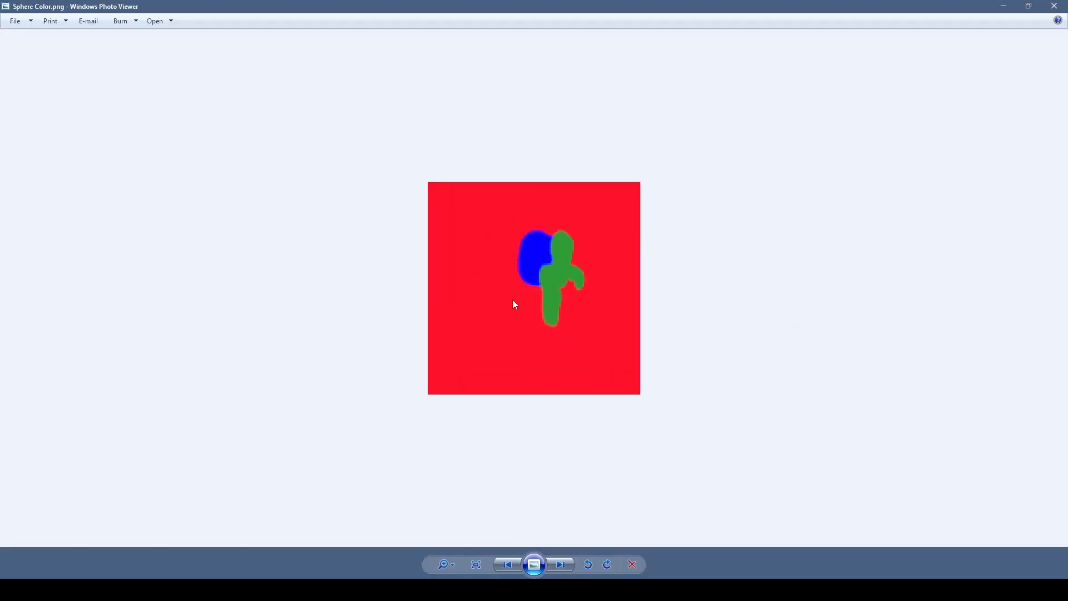
click(563, 564)
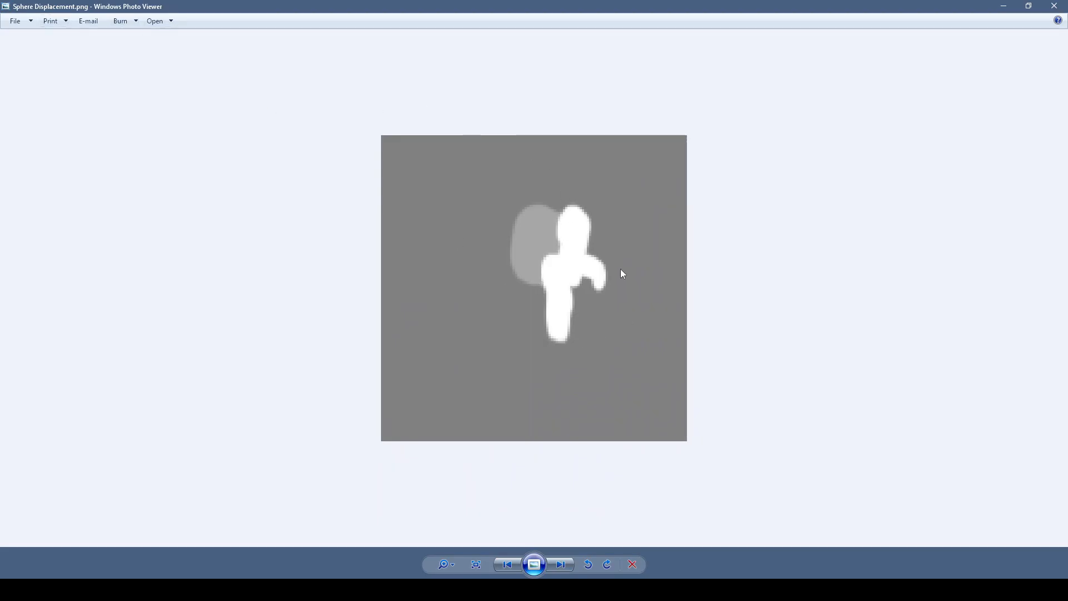
scroll(622, 275, up, 2)
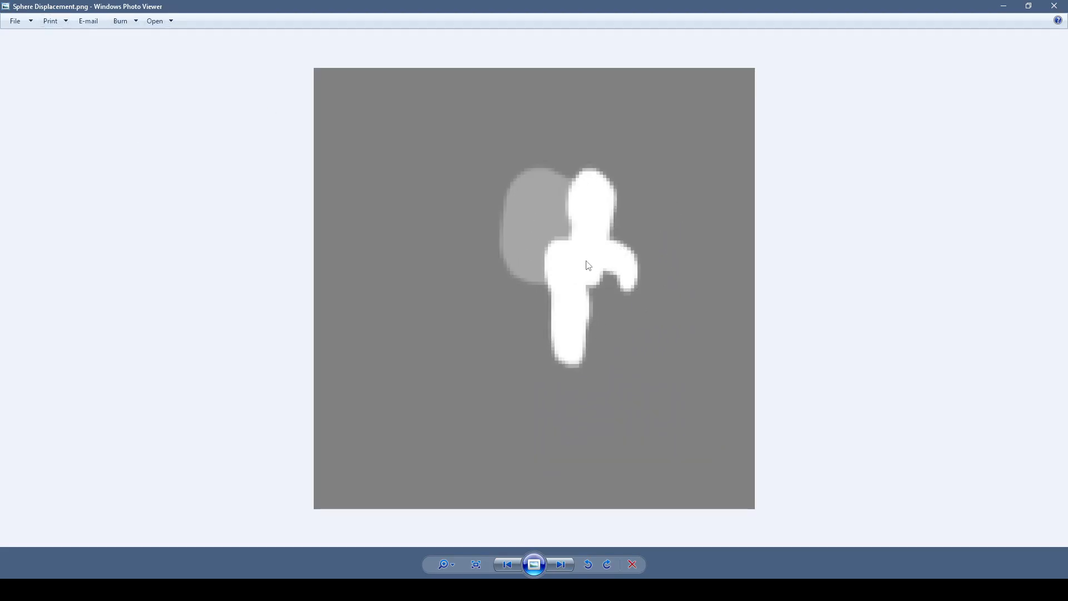
click(569, 573)
scroll(584, 283, up, 5)
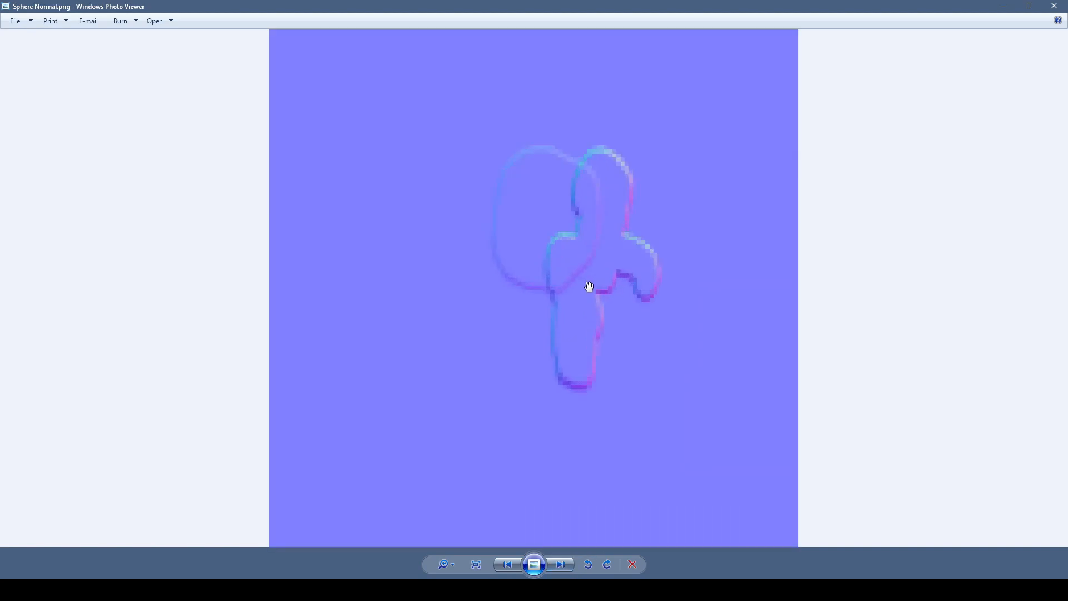
scroll(620, 333, down, 4)
scroll(619, 333, up, 3)
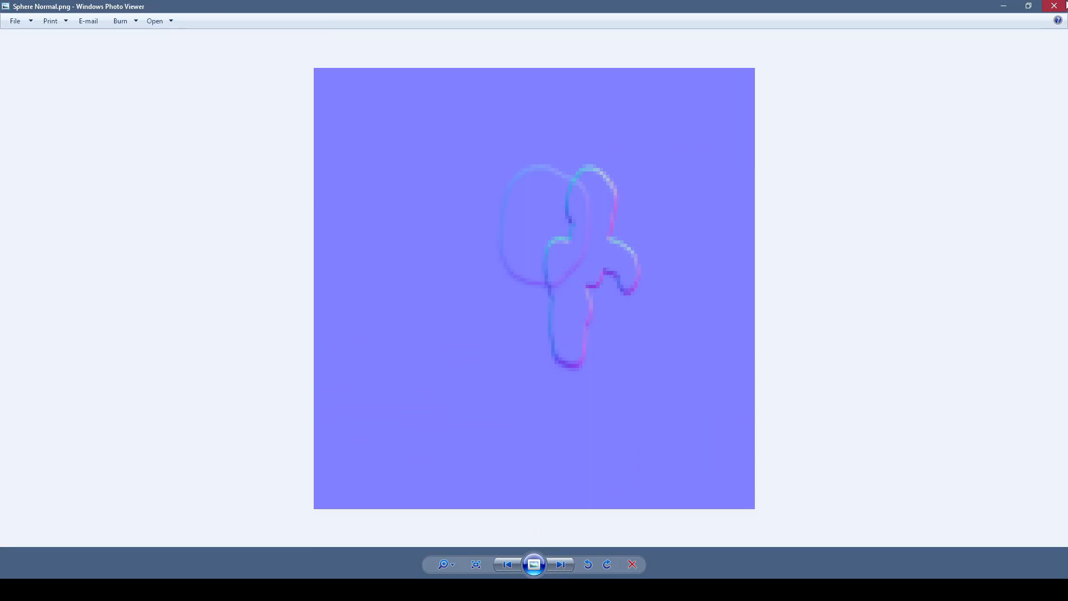
click(1055, 5)
Step: Toggle Use Baked to compare the baked result with the live layers, leaving it off
mouse_move(397, 346)
middle_down()
mouse_move(506, 310)
mouse_move(763, 256)
middle_up()
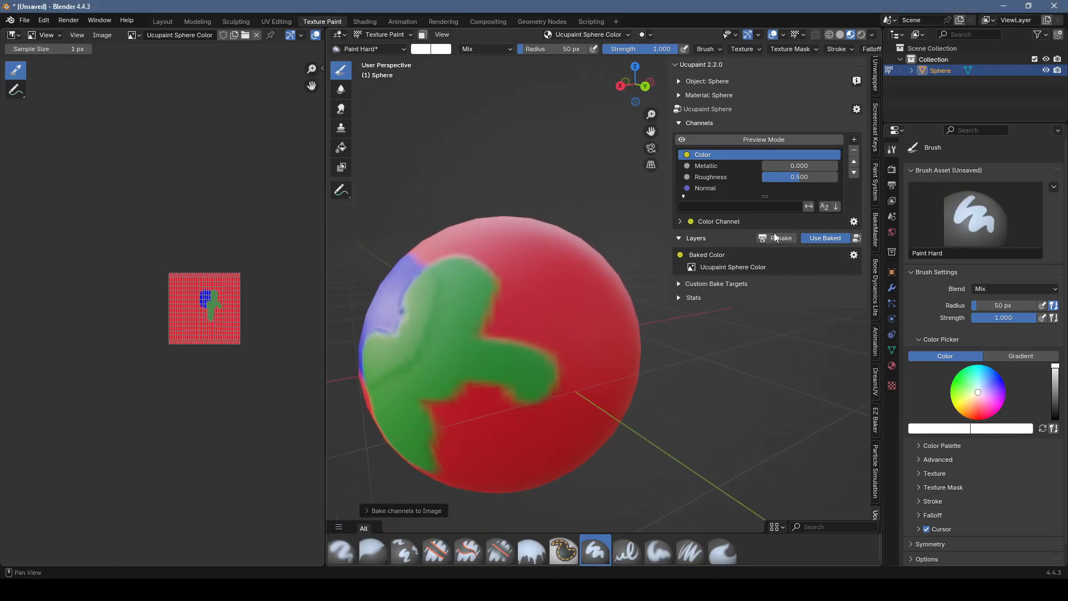
click(829, 240)
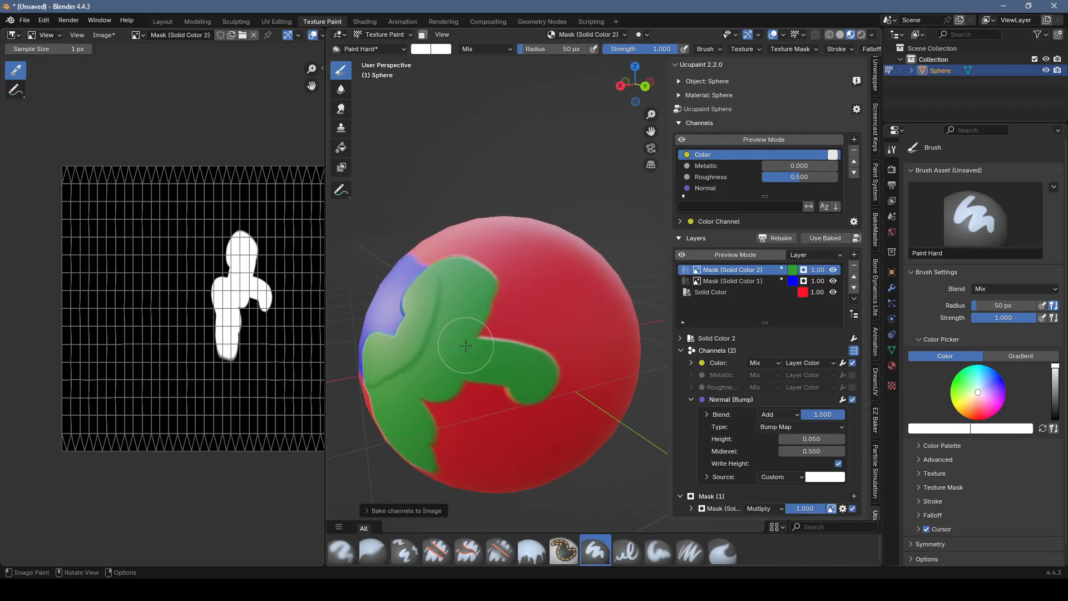
click(818, 241)
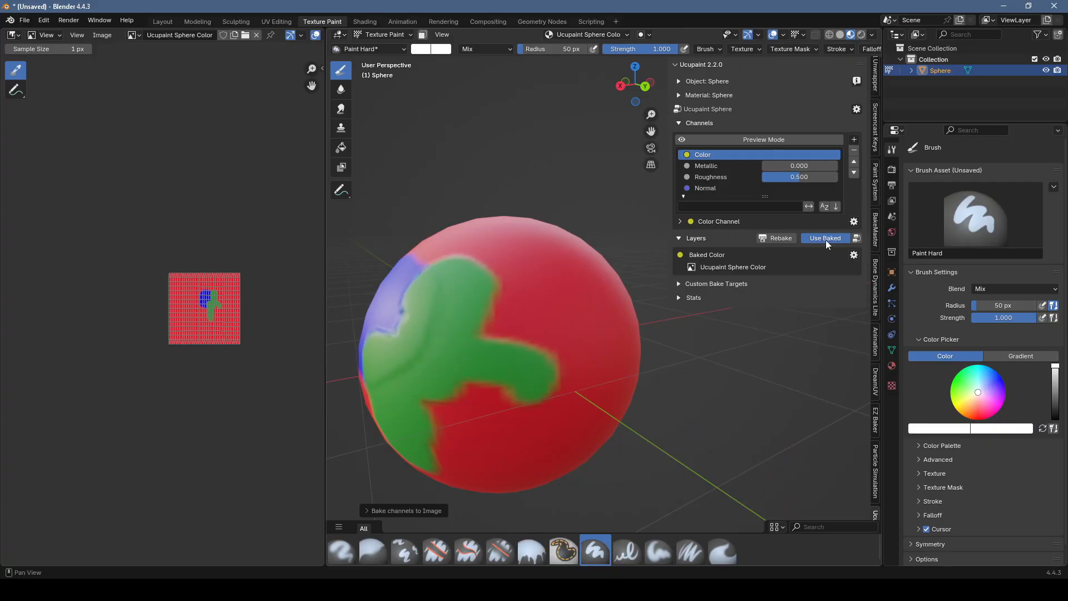
click(825, 240)
Step: Paint an extra diagonal stroke on the green layer's mask directly on the sphere
mouse_move(493, 358)
middle_down()
mouse_move(470, 380)
mouse_move(427, 396)
middle_up()
drag(490, 369, 543, 312)
mouse_move(523, 357)
middle_down()
mouse_move(547, 319)
mouse_move(548, 348)
middle_up()
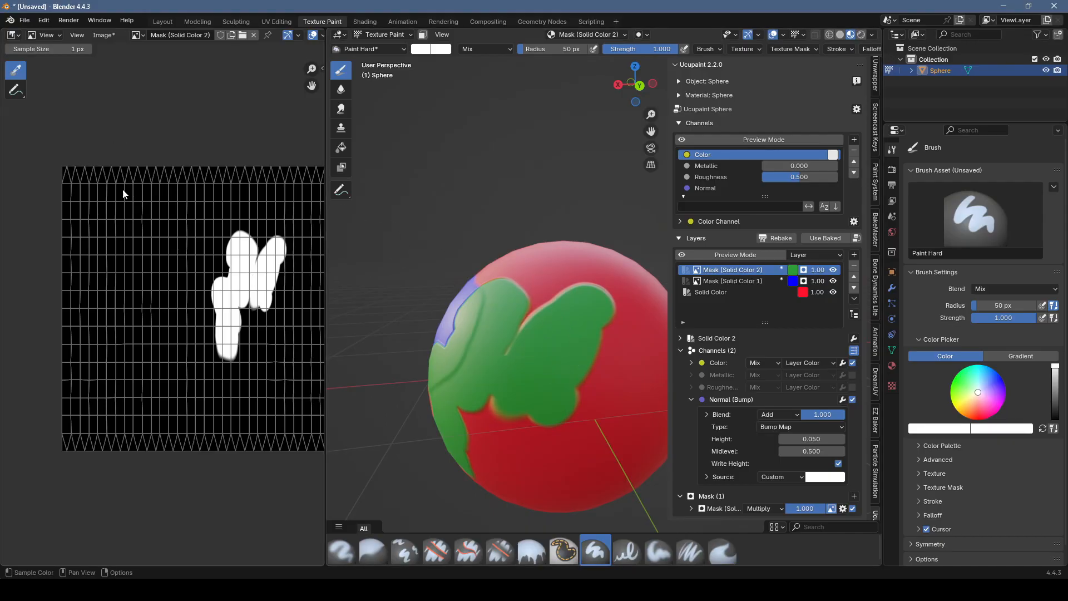
Step: Set the image editor to Paint mode, paint broad white areas on the green layer's mask image, and check them on the sphere
key(Home)
click(56, 37)
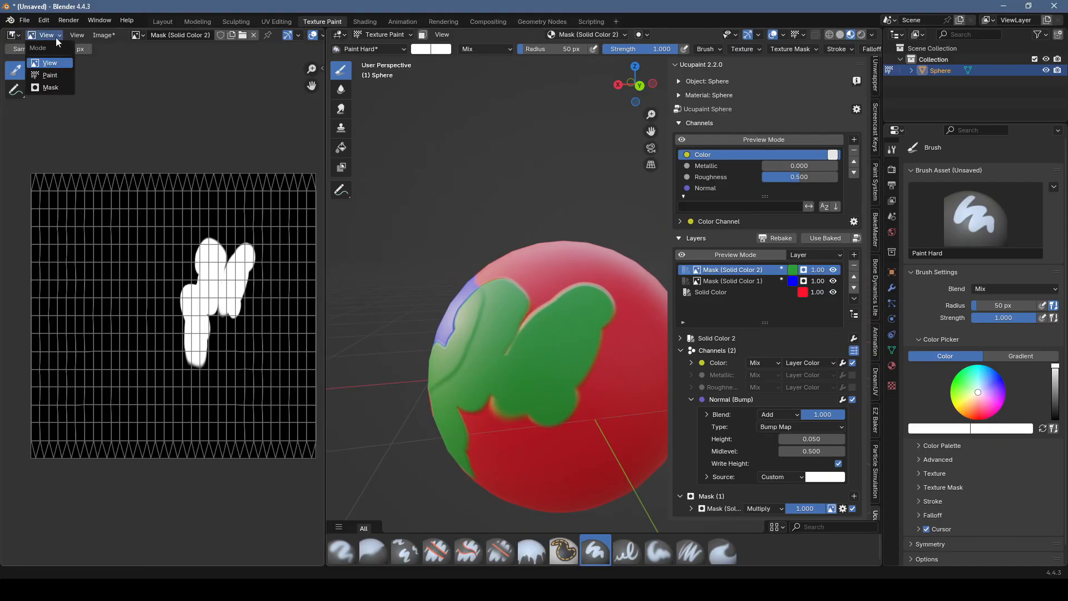
click(50, 75)
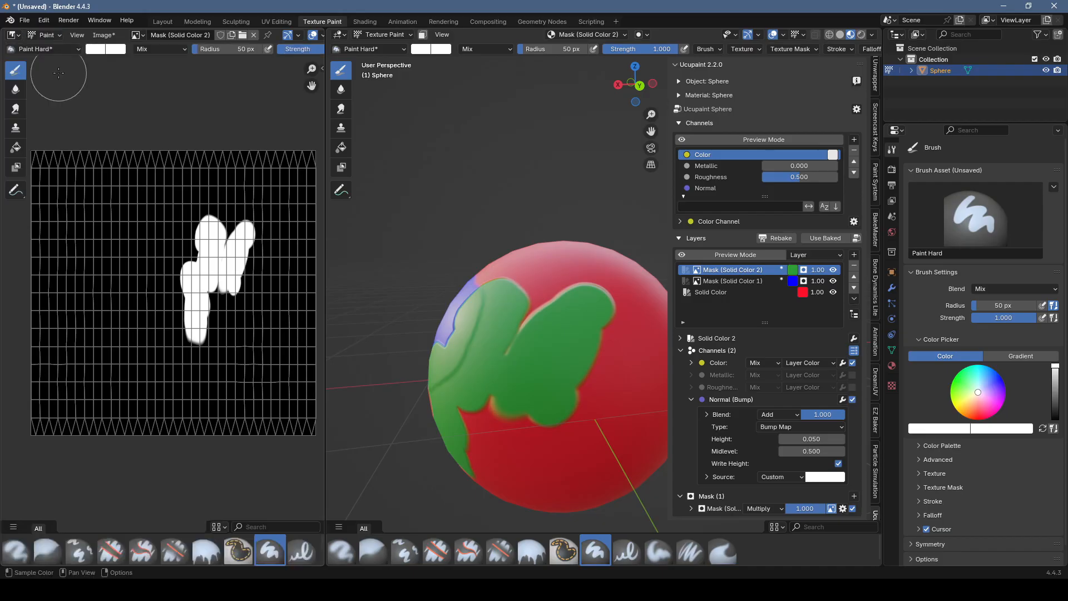
drag(251, 303, 115, 293)
scroll(274, 333, down, 2)
middle_drag(477, 354, 437, 337)
shift+middle_drag(437, 338, 507, 363)
drag(245, 289, 248, 306)
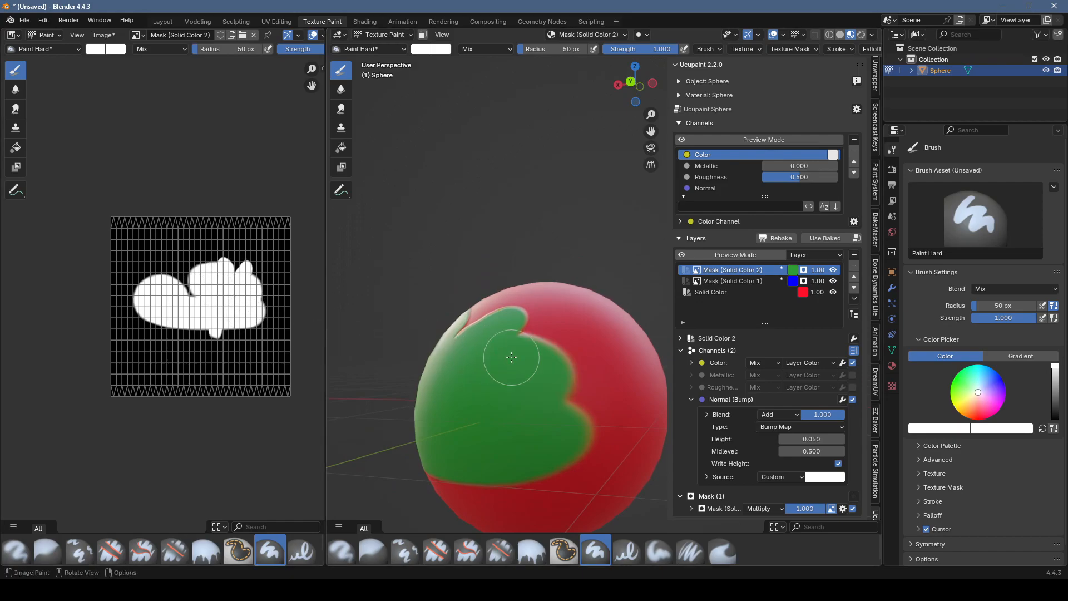
scroll(512, 358, up, 1)
shift+middle_drag(512, 357, 514, 216)
middle_drag(514, 216, 503, 225)
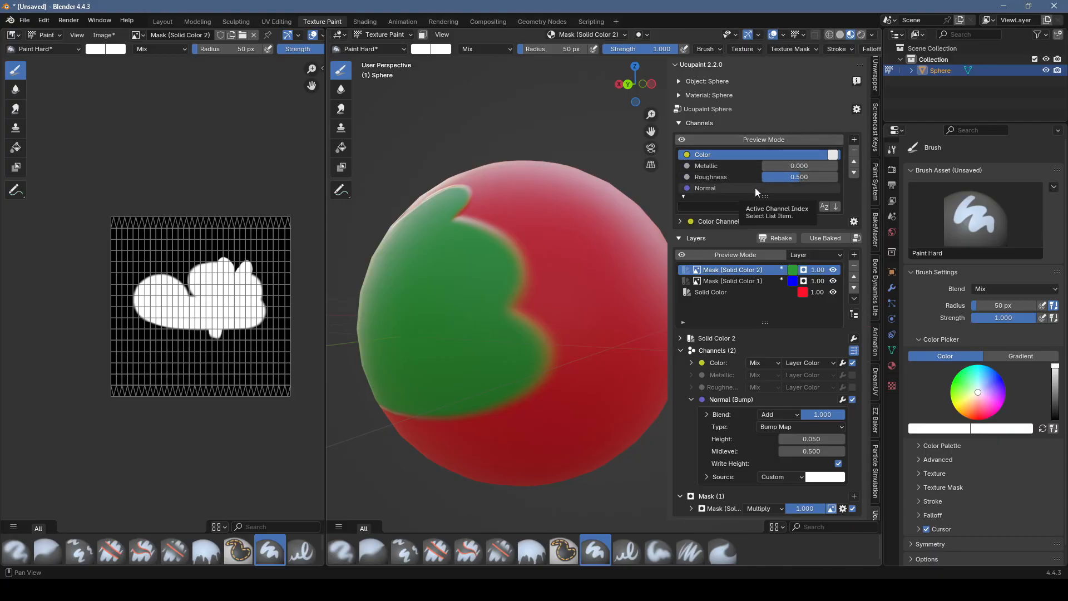
Step: Expand the Color channel settings and enable Alpha
click(679, 221)
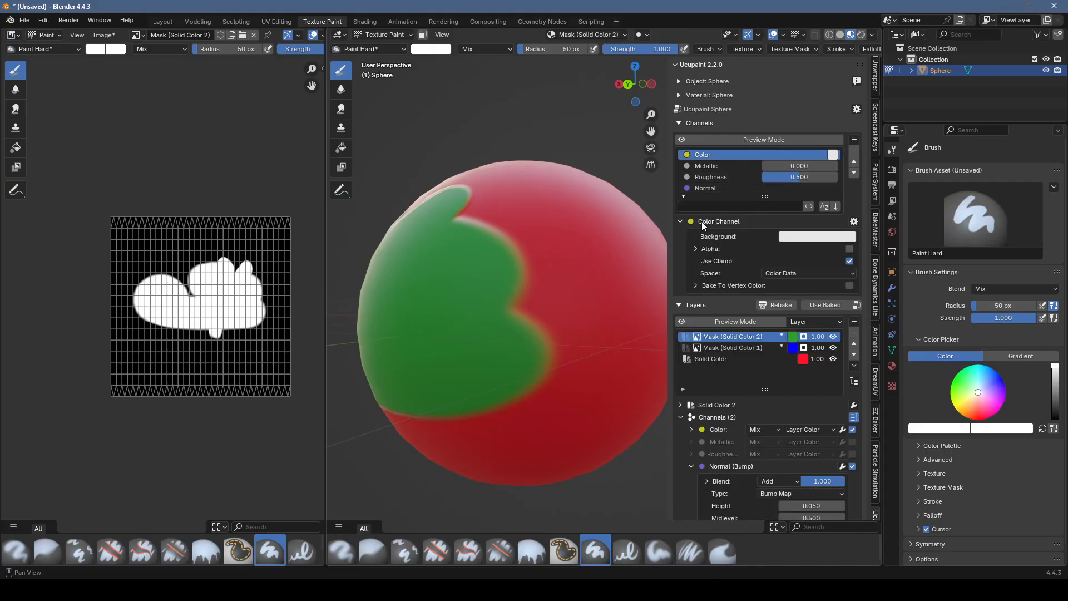
click(850, 248)
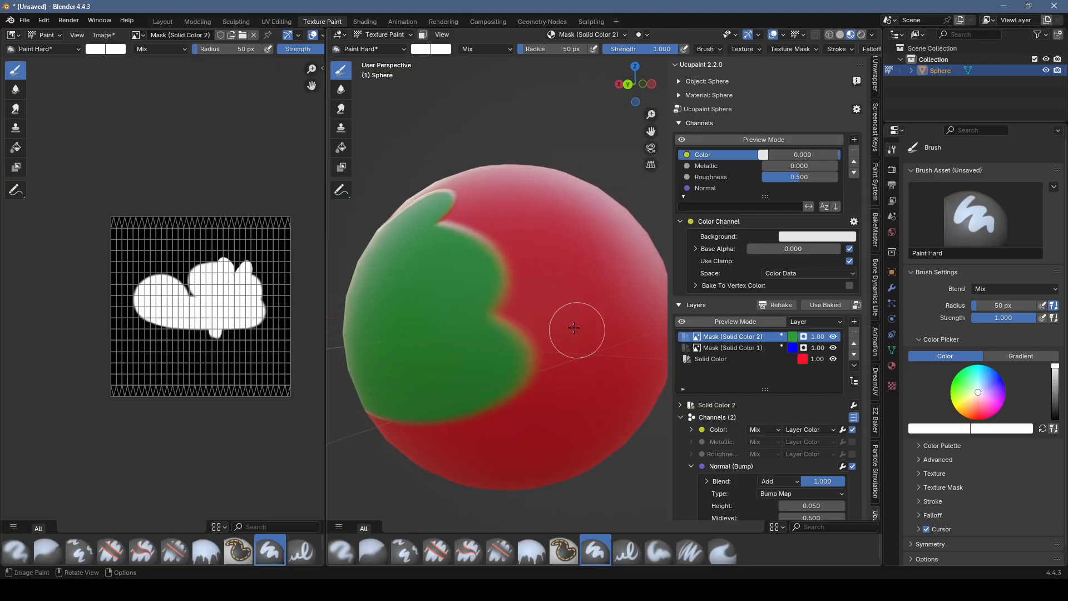
middle_drag(546, 234, 519, 179)
Step: Hide the red Solid Color layer to examine the sphere's transparency, and show it again
click(833, 358)
scroll(462, 275, up, 2)
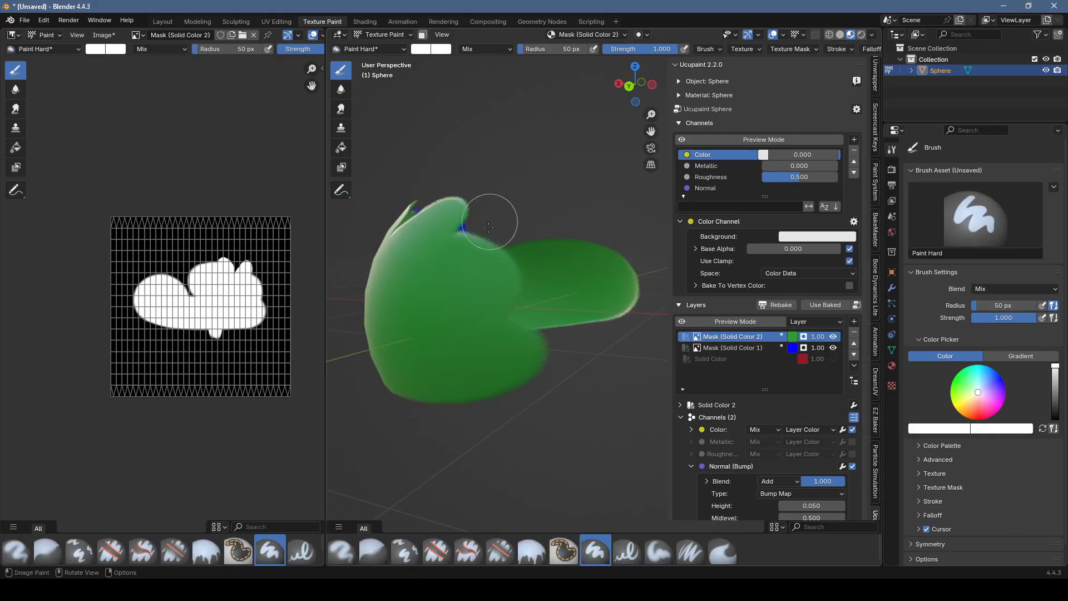
click(833, 359)
middle_drag(547, 284, 444, 298)
Step: Add a blue Solid Color layer with a black 256 by 256 image mask
click(855, 321)
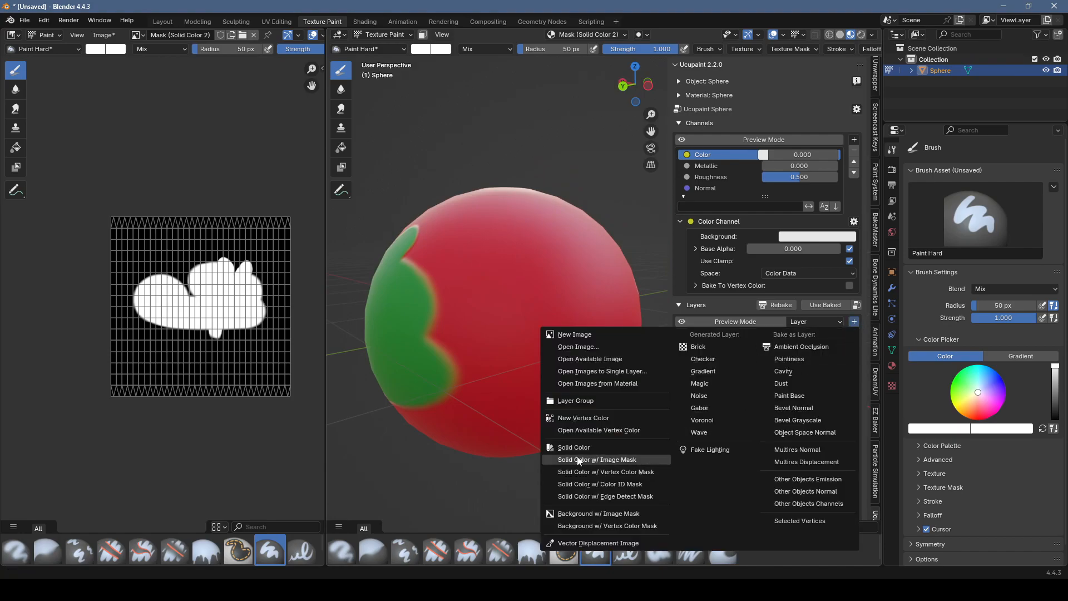
click(603, 463)
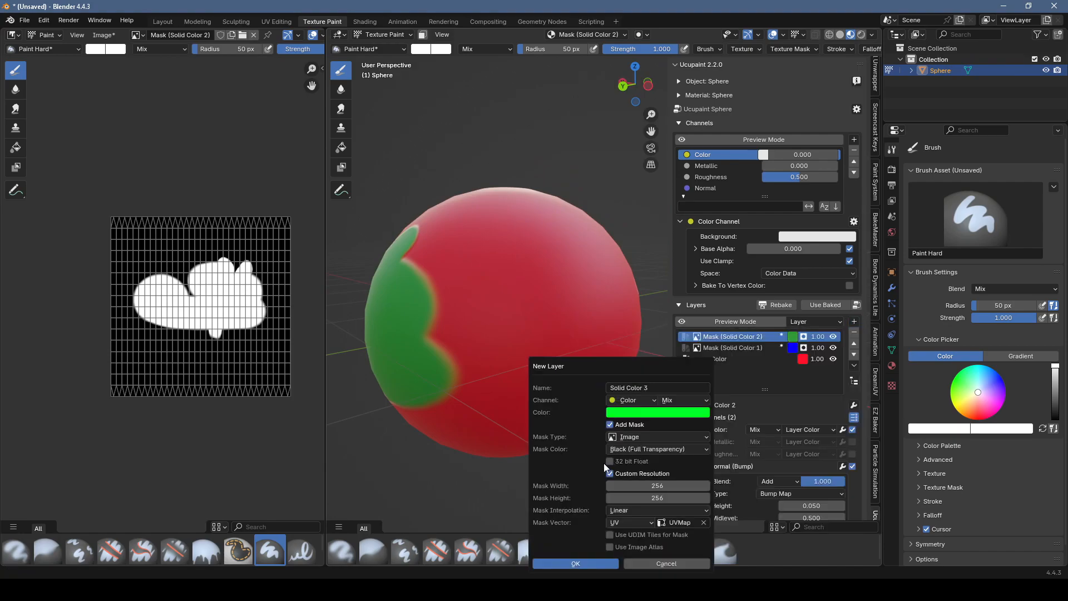
click(657, 412)
click(695, 265)
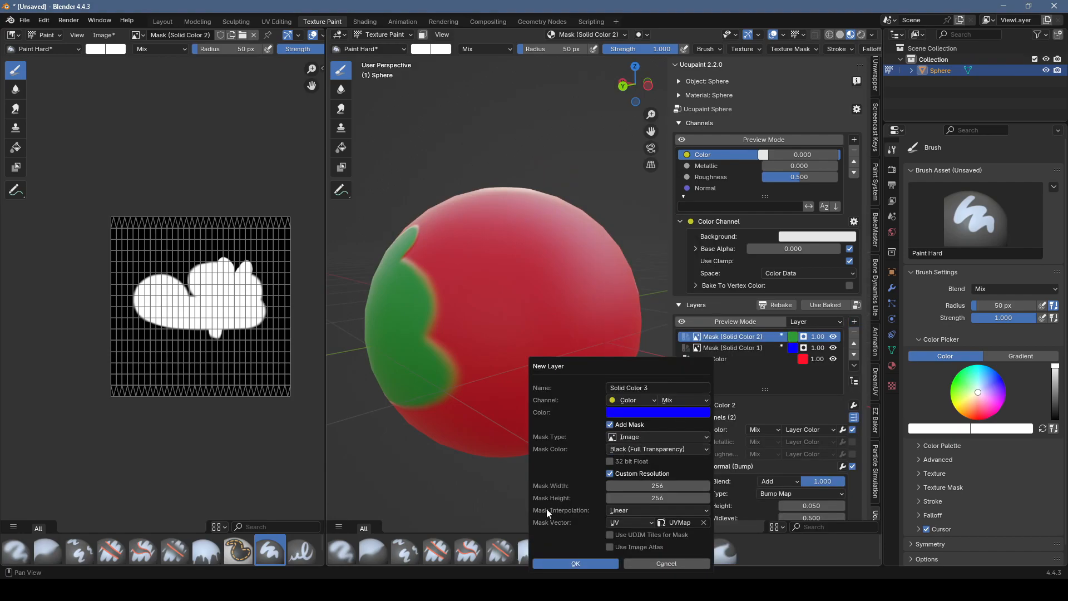
click(576, 564)
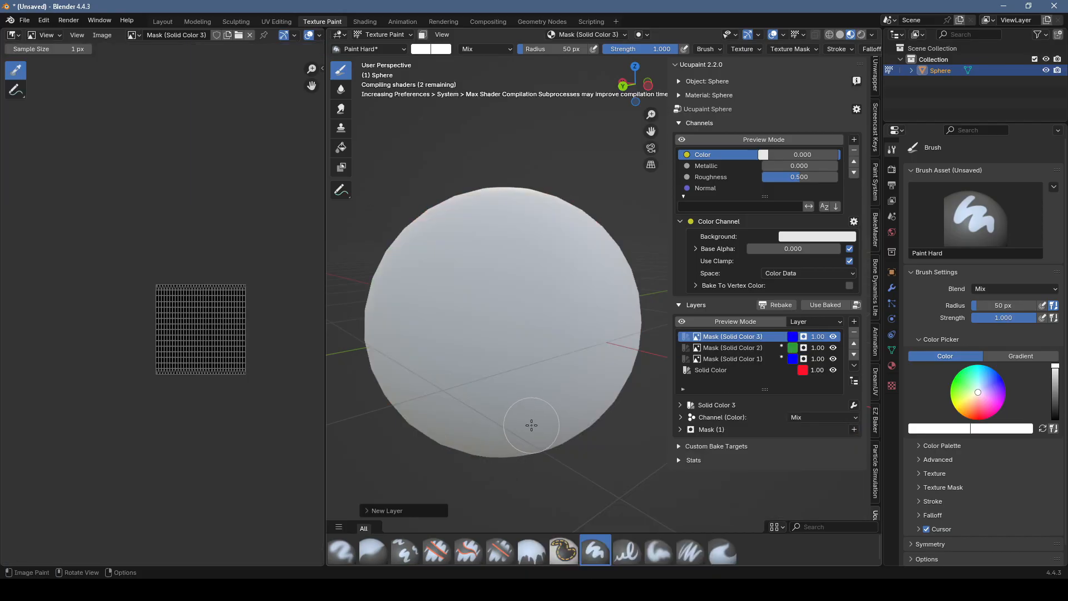
Step: Change the new blue Solid Color layer's source to Background
click(791, 337)
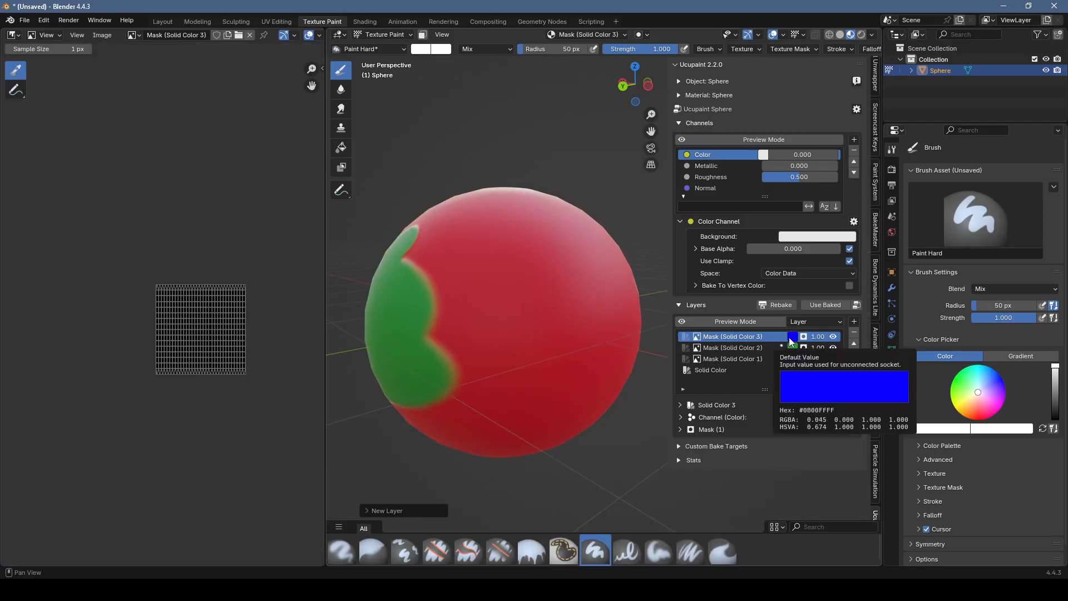
click(679, 405)
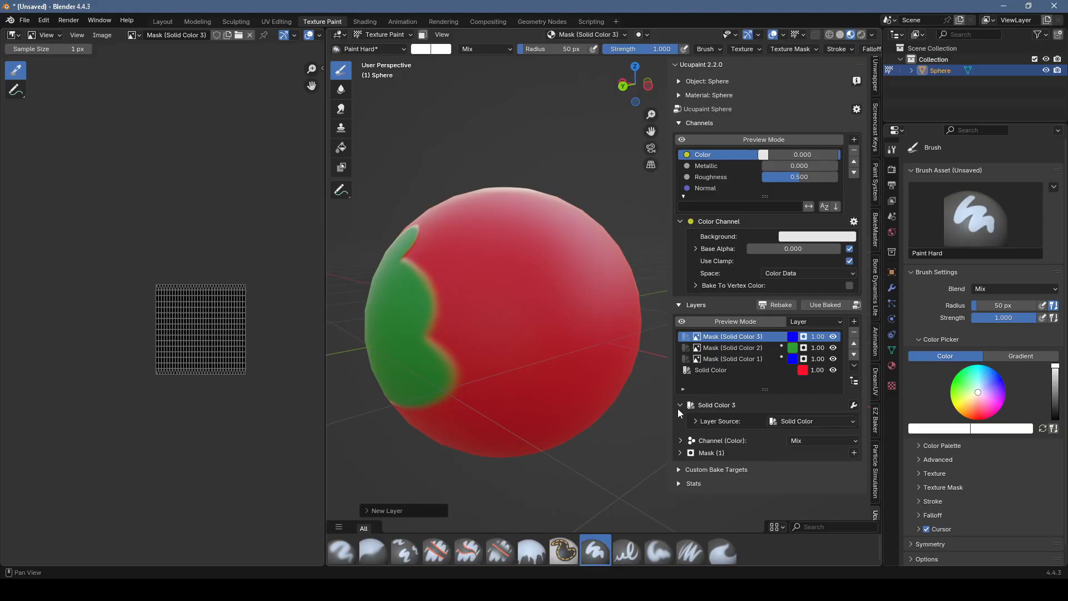
click(796, 420)
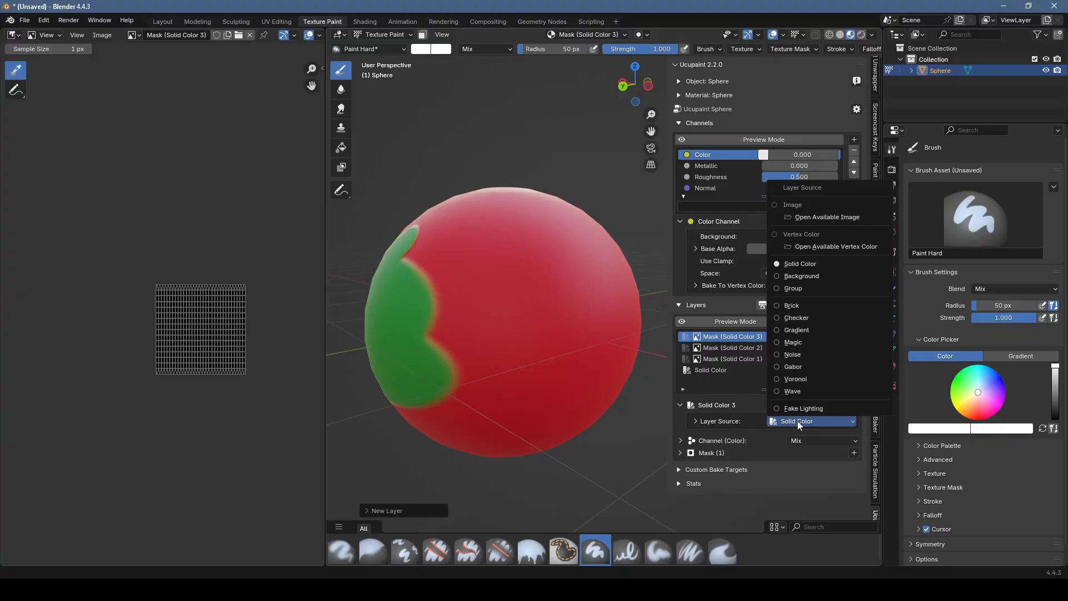
click(824, 280)
Step: Paint strokes on the Background layer's mask to cut transparent openings in the sphere, and inspect them from several sides
mouse_move(529, 393)
mouse_down()
mouse_move(543, 350)
mouse_move(572, 324)
mouse_move(589, 356)
mouse_move(584, 389)
mouse_move(513, 418)
mouse_move(489, 310)
mouse_move(534, 251)
mouse_move(612, 300)
mouse_up()
mouse_move(612, 332)
middle_down()
mouse_move(442, 347)
mouse_move(537, 310)
mouse_move(514, 337)
mouse_move(548, 342)
mouse_move(583, 329)
middle_up()
mouse_move(629, 386)
middle_down()
mouse_move(442, 262)
mouse_move(424, 262)
mouse_move(583, 277)
mouse_move(548, 404)
mouse_move(433, 405)
mouse_move(465, 286)
mouse_move(554, 281)
middle_up()
click(554, 281)
mouse_move(460, 329)
middle_down()
mouse_move(469, 281)
mouse_move(519, 311)
middle_up()
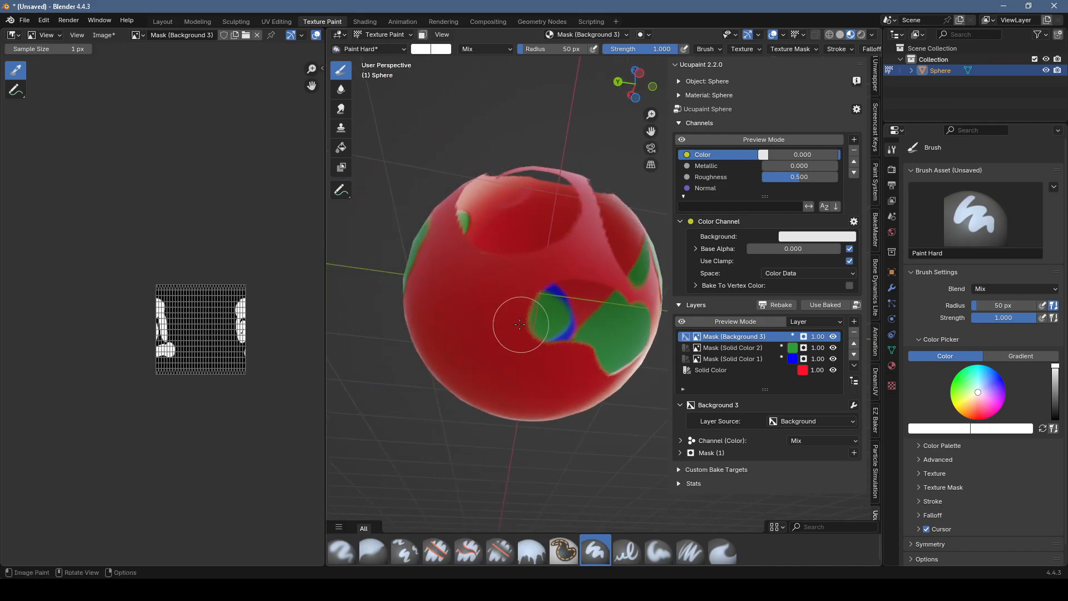
middle_drag(450, 313, 401, 290)
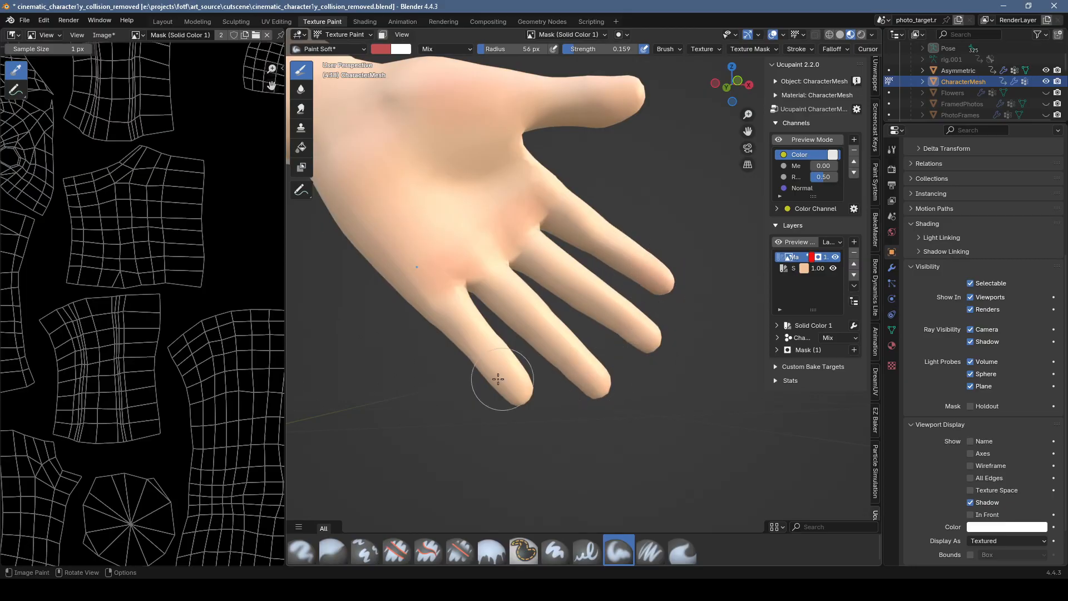
Step: Raise the brush strength to 0.384 and paint stronger reddish shading on the palm of the character's hand
key(shift+f)
click(612, 120)
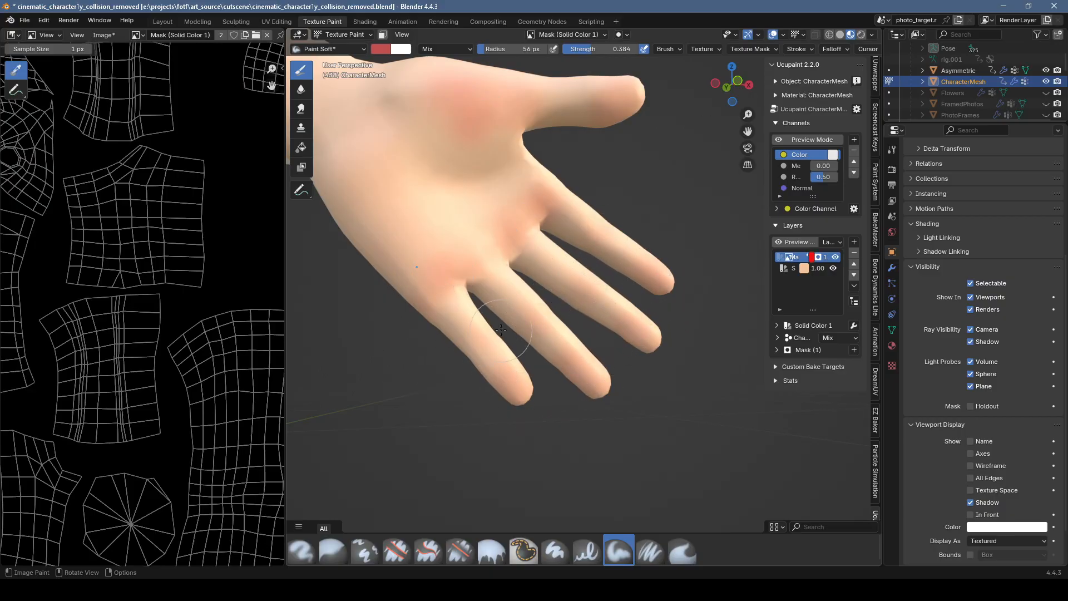
middle_drag(469, 346, 445, 375)
scroll(583, 206, down, 3)
drag(516, 227, 448, 167)
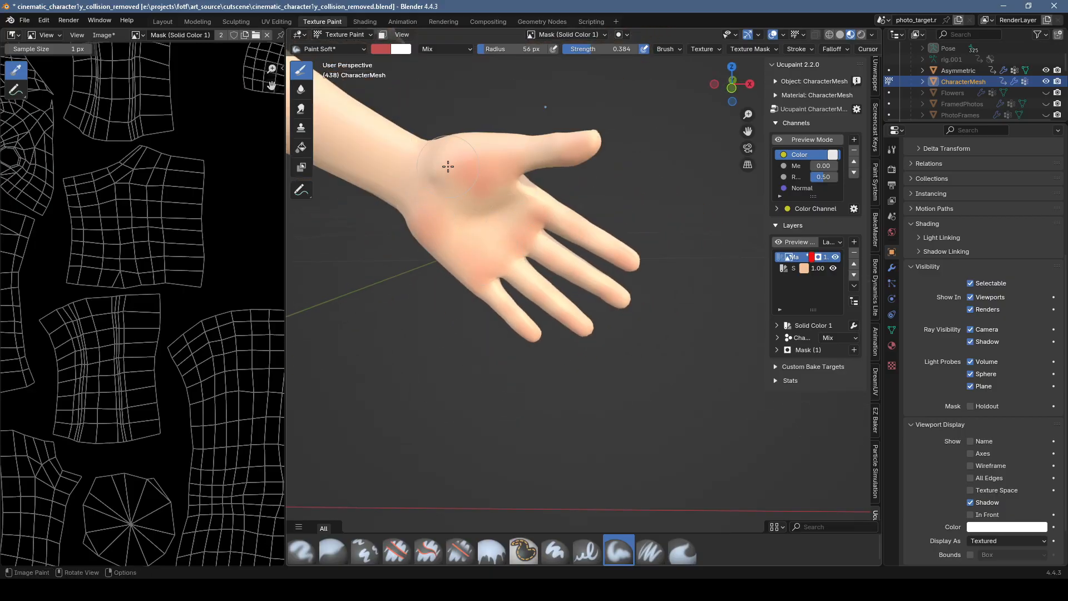
Step: Change the hand's base Solid Color layer to a paler yellowish skin tone and adjust the masked red layer's color
click(804, 271)
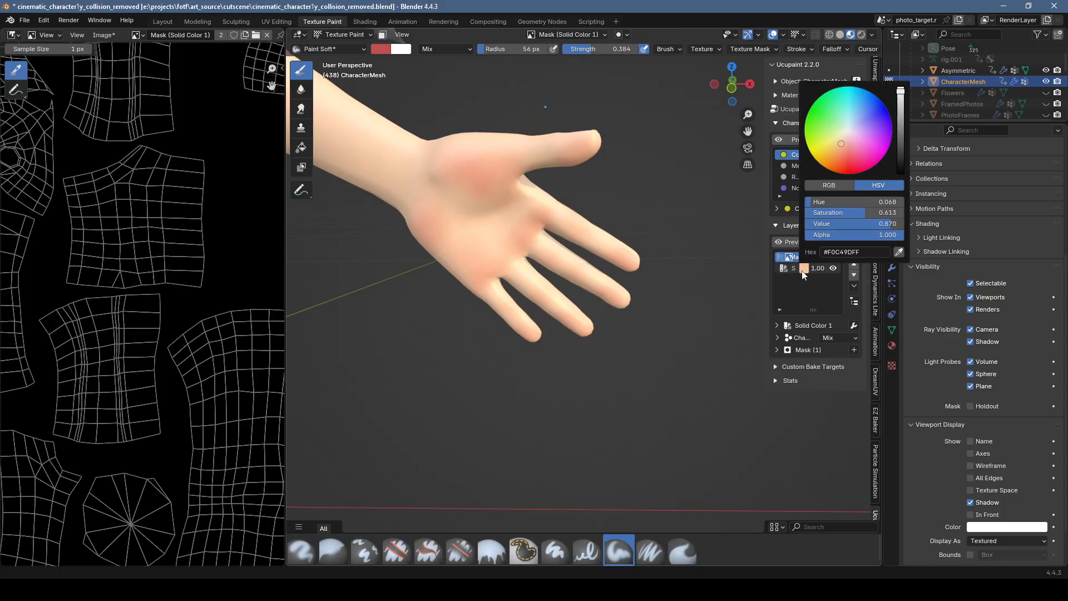
drag(840, 149, 838, 144)
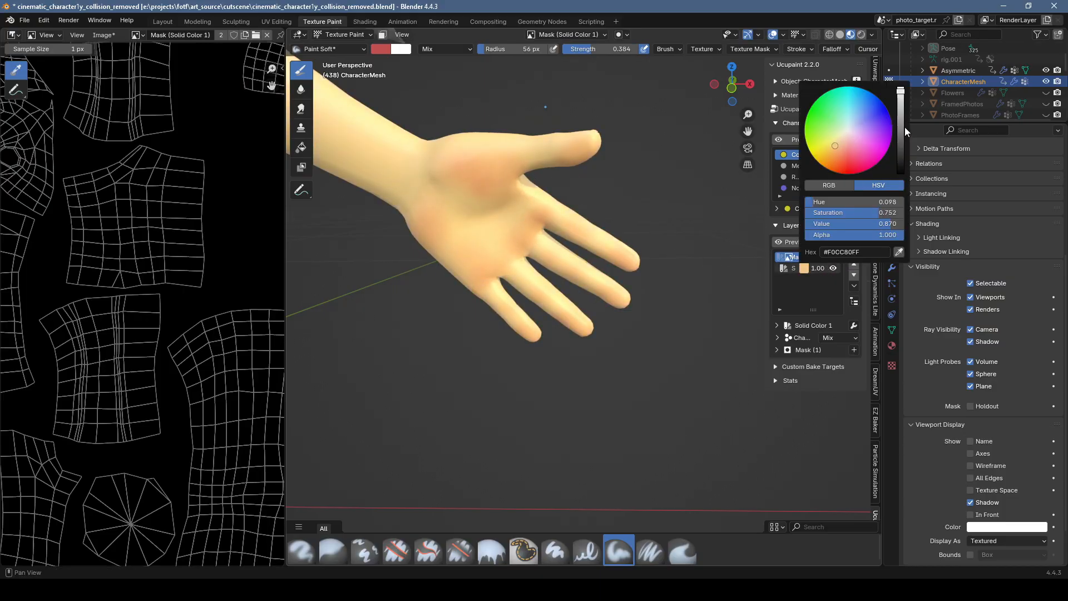
drag(902, 127, 901, 113)
mouse_move(839, 136)
mouse_down()
mouse_move(857, 118)
mouse_move(852, 141)
mouse_move(864, 124)
mouse_move(840, 125)
mouse_move(846, 140)
mouse_up()
scroll(862, 133, up, 6)
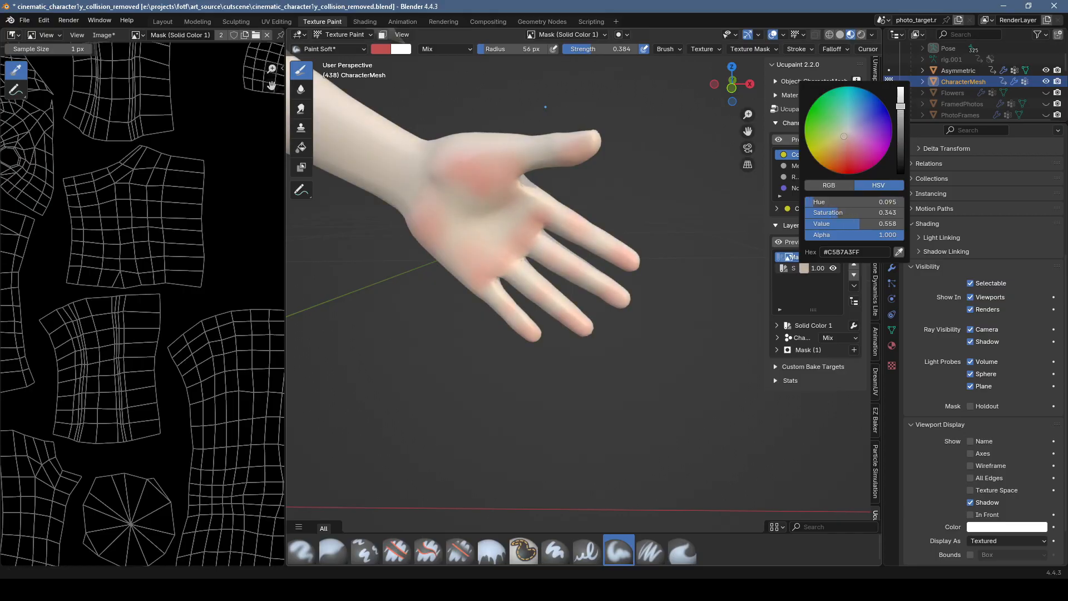
scroll(862, 134, down, 1)
scroll(846, 139, up, 1)
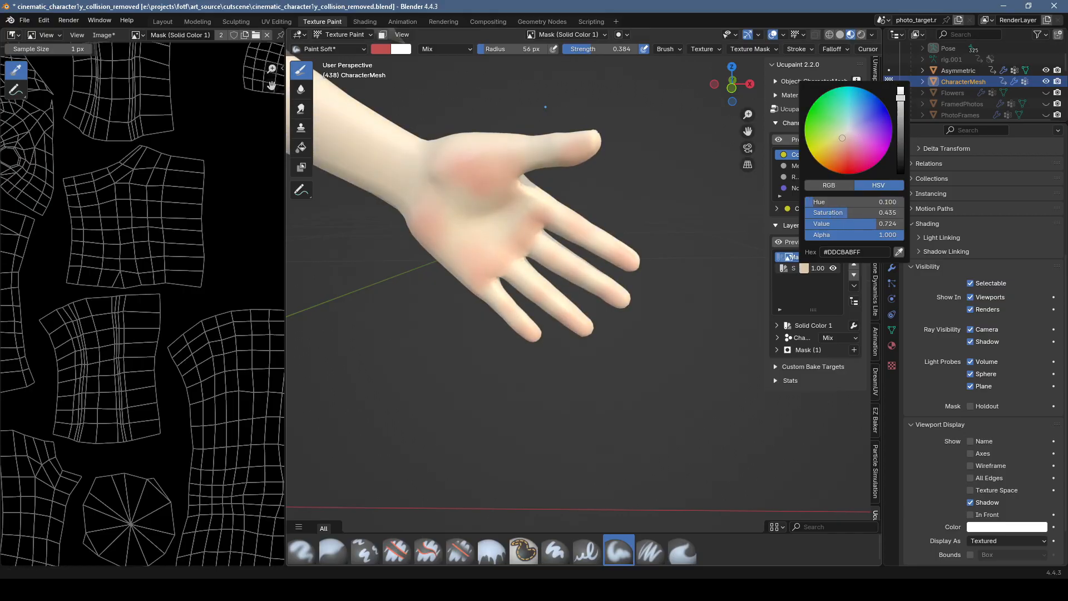
drag(850, 151, 841, 142)
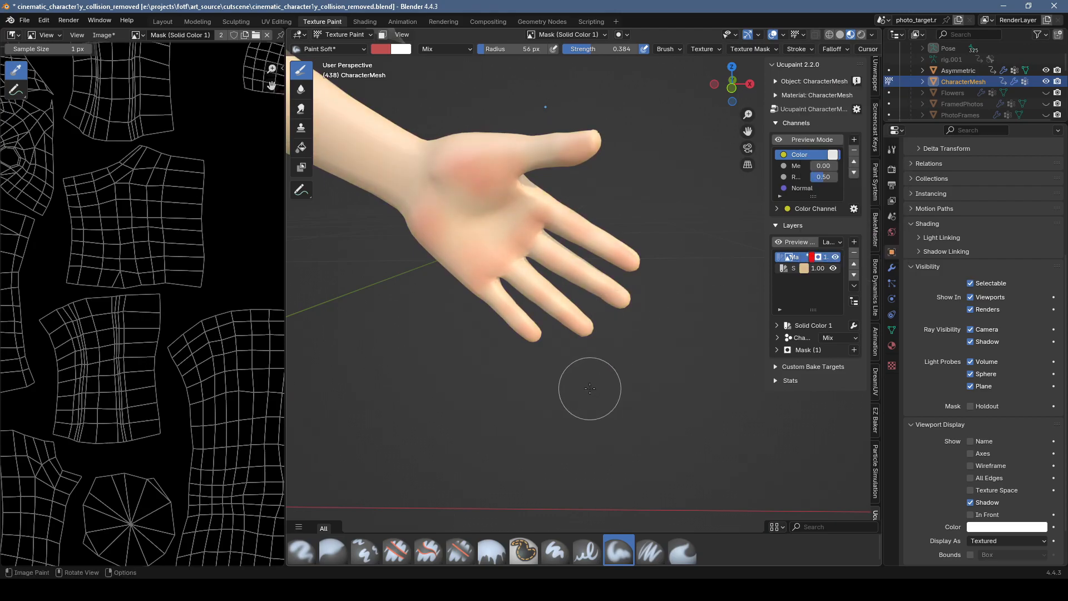
click(813, 257)
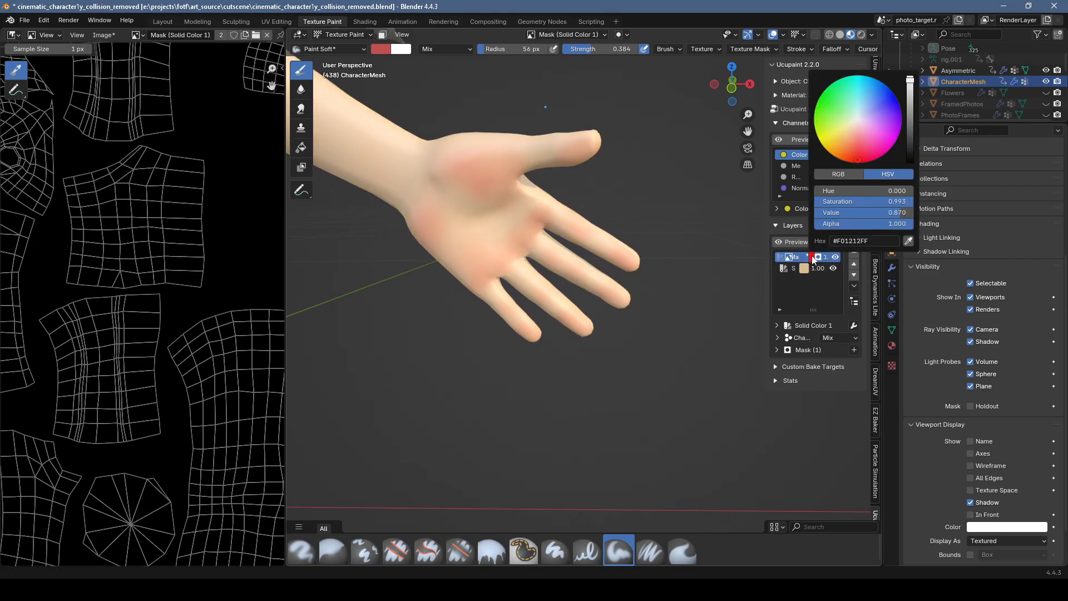
mouse_move(872, 150)
mouse_down()
mouse_move(823, 110)
mouse_move(857, 156)
mouse_up()
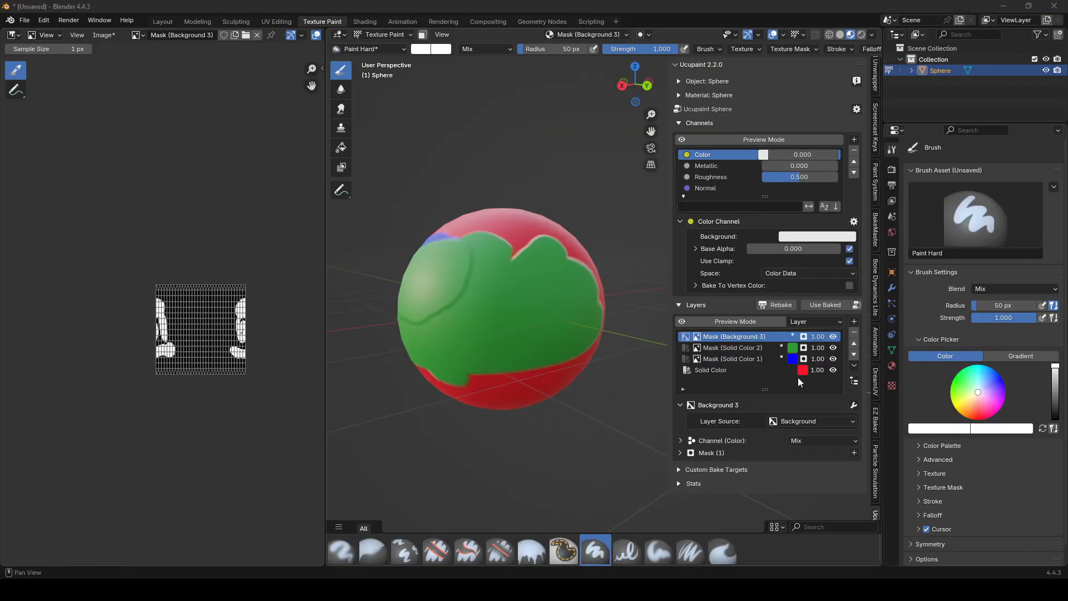
Step: For the green Solid Color layer's bump source, choose a custom image and browse to E:\projects\kook\art_source\textures\wood
click(745, 348)
scroll(767, 410, down, 5)
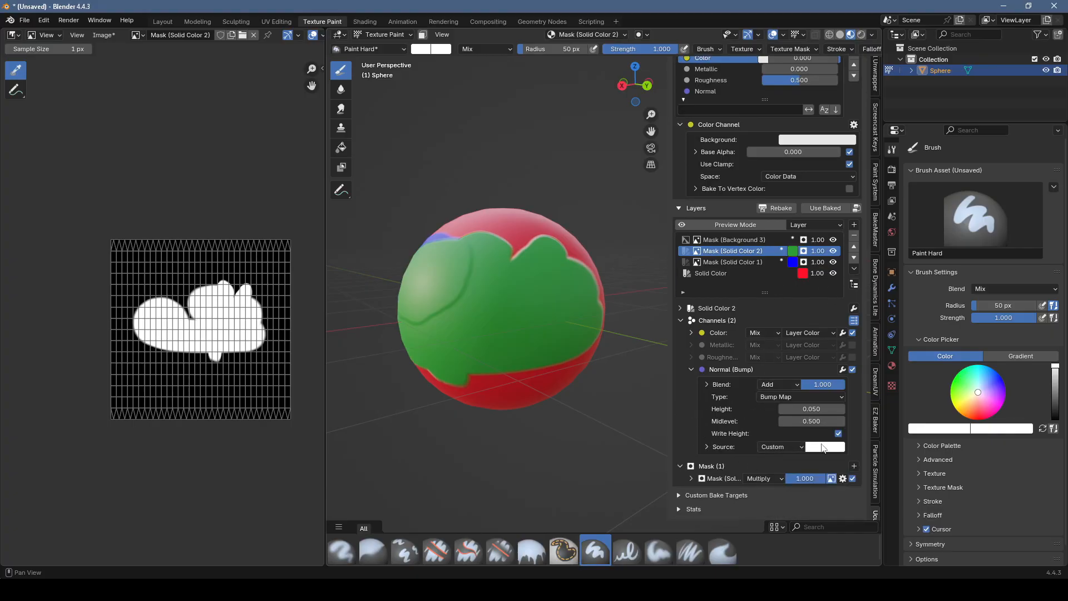
click(797, 446)
click(799, 447)
click(802, 449)
mouse_move(802, 505)
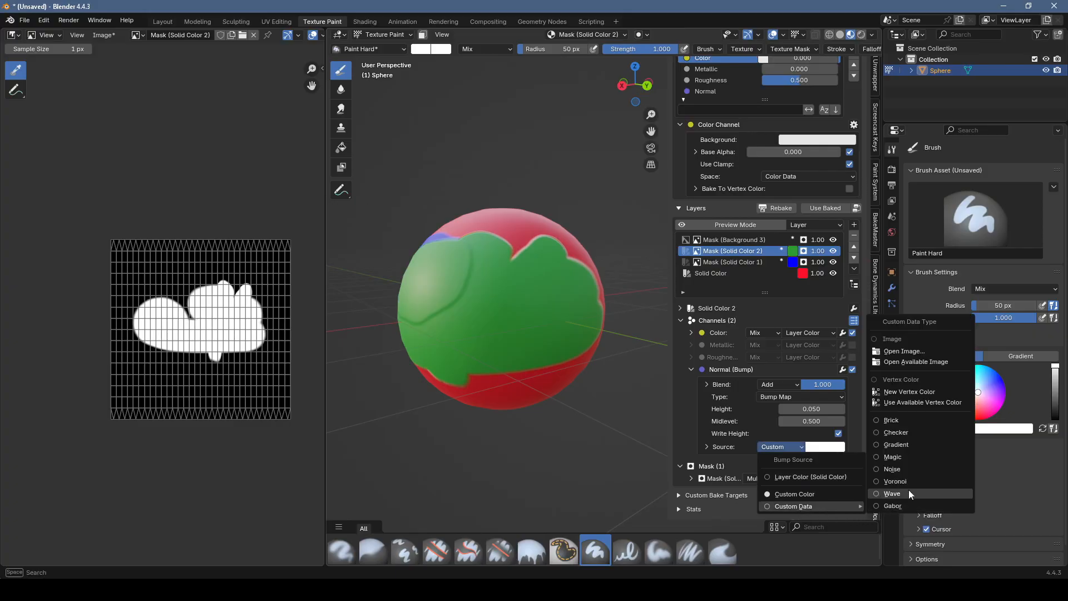
click(923, 351)
click(479, 118)
text(E:\projects\kook\art_source\textures\wood)
key(Return)
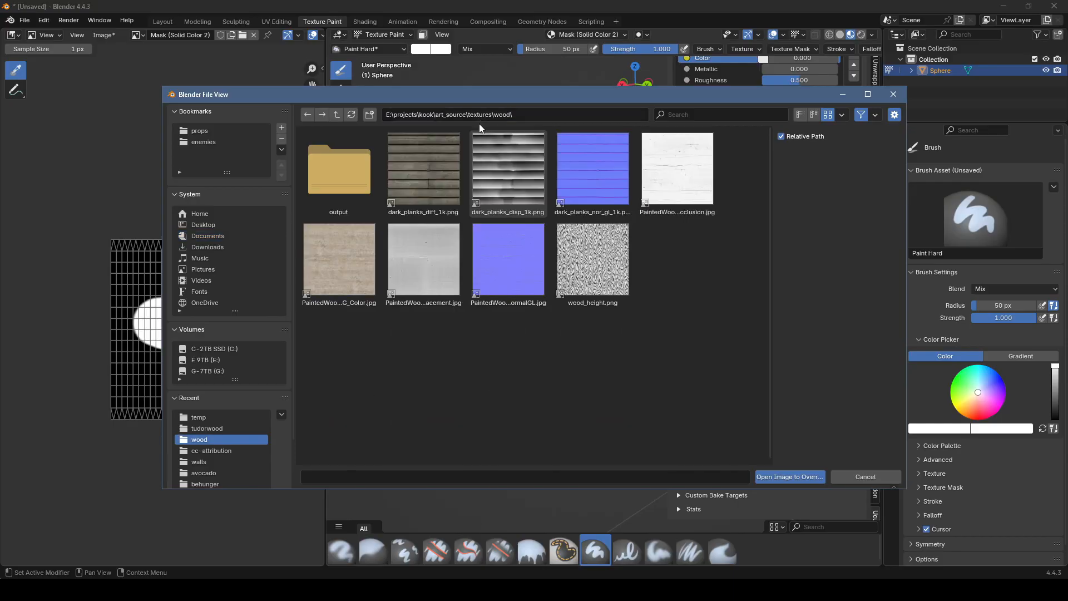
Step: Load wood_height.png as the green layer's bump source and set the bump midlevel to 0.6
click(617, 255)
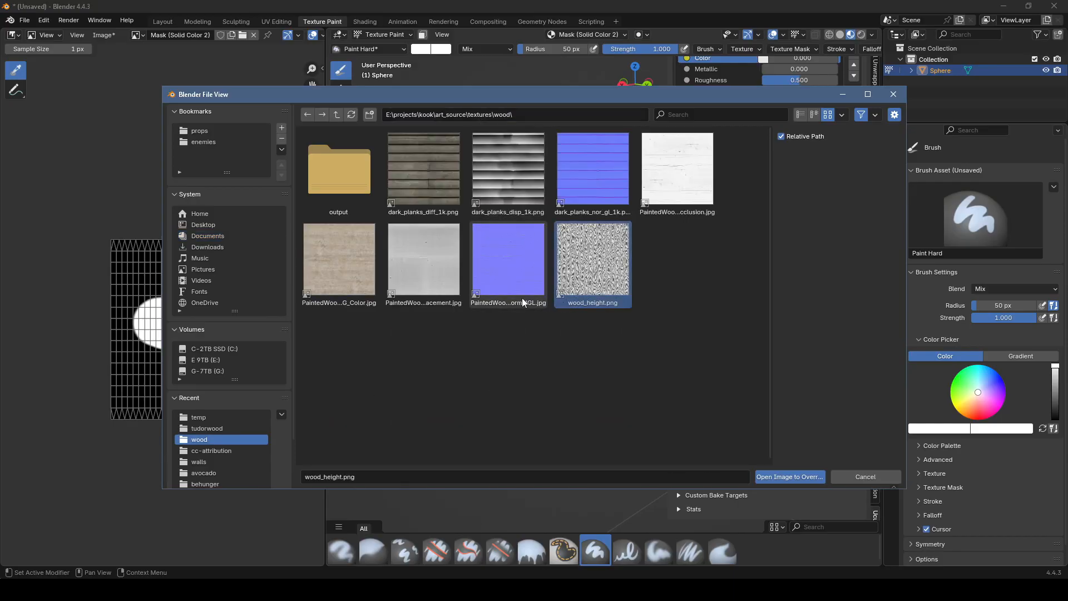
click(777, 477)
middle_drag(534, 290, 524, 327)
scroll(552, 333, up, 1)
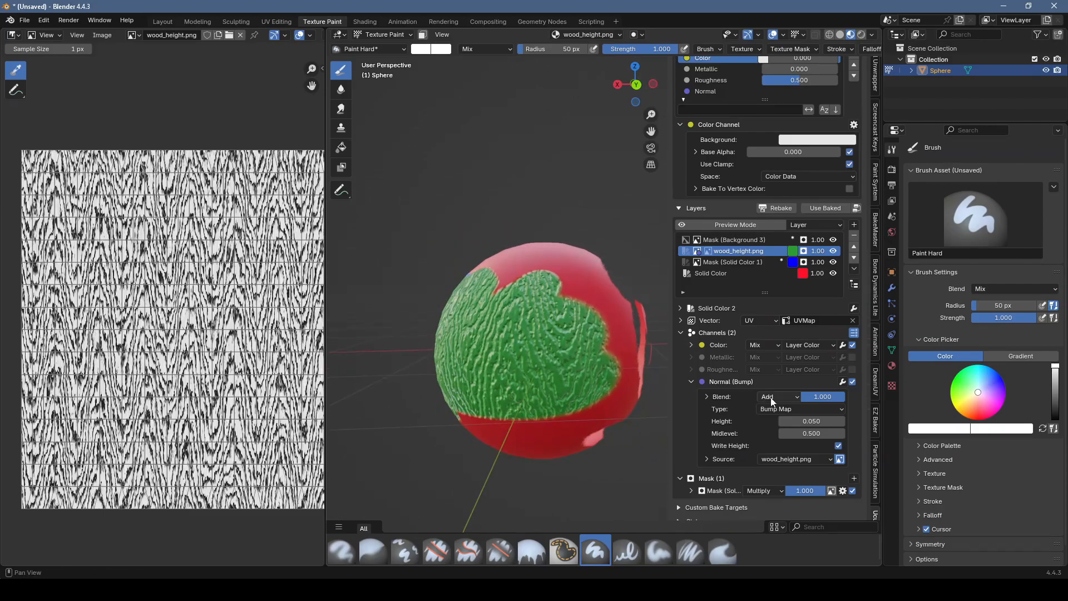
mouse_move(808, 434)
mouse_down()
mouse_move(776, 434)
mouse_move(840, 433)
mouse_move(824, 433)
mouse_up()
Step: Begin adding a layer from an image file, switch to File Explorer and get the path of the CC0 folder's Rust009_2K-JPG folder
click(854, 225)
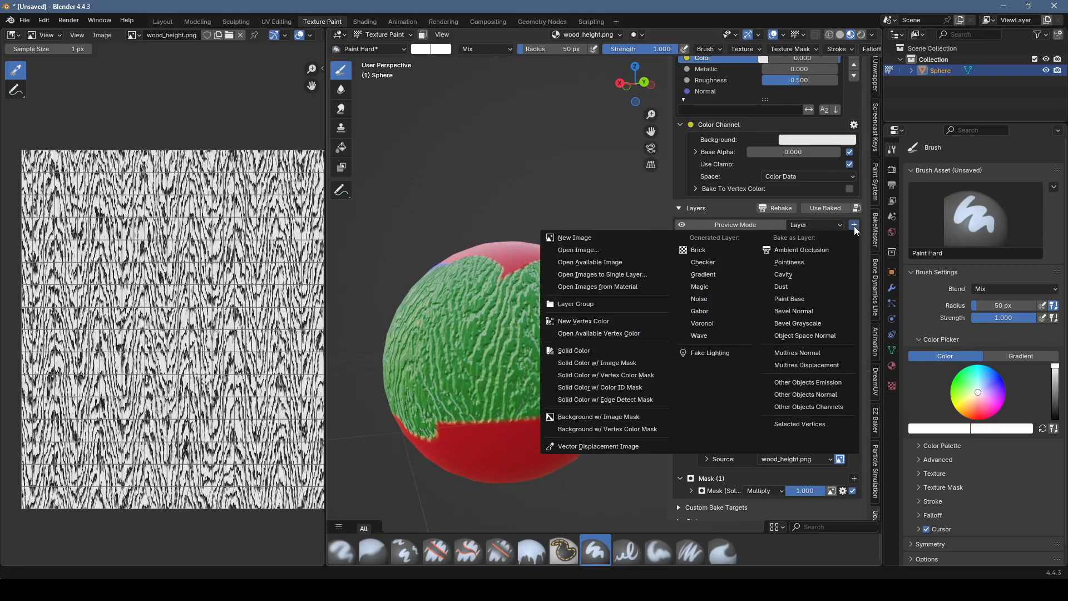
click(854, 226)
click(834, 225)
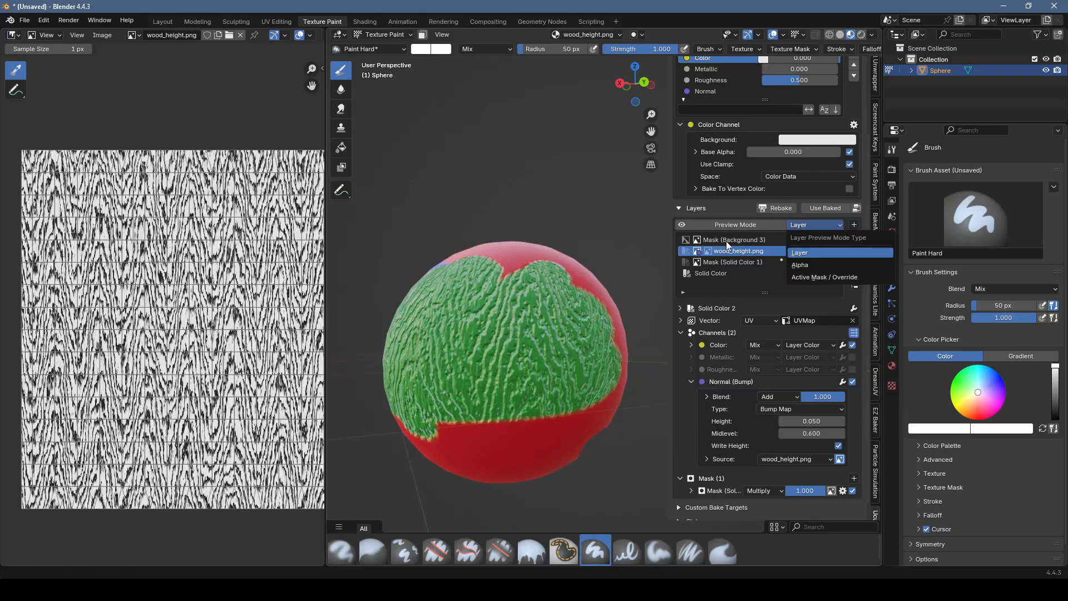
click(854, 225)
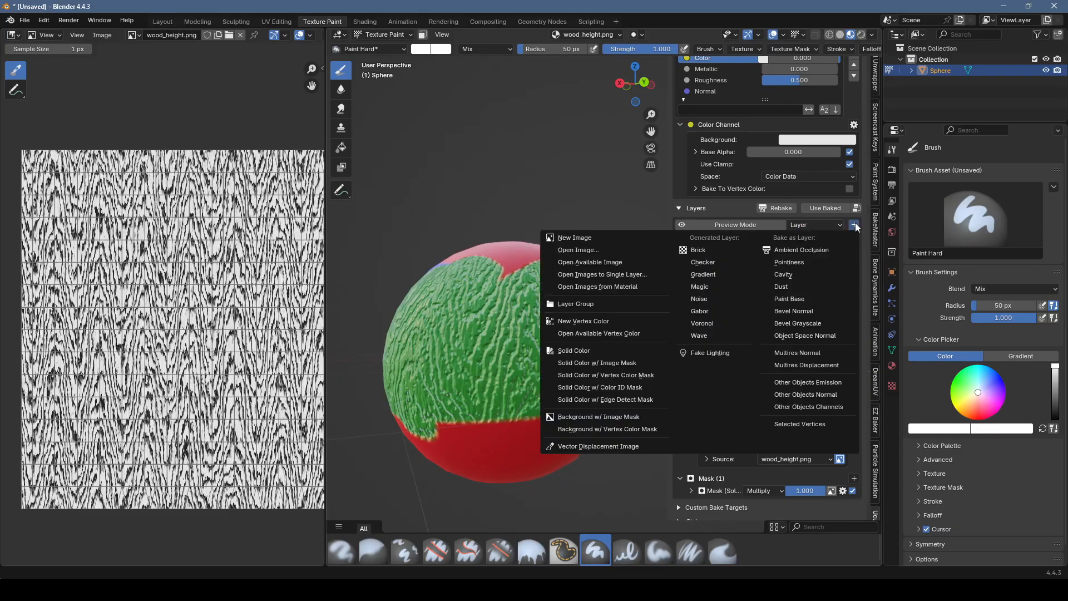
click(605, 251)
key(alt+Tab)
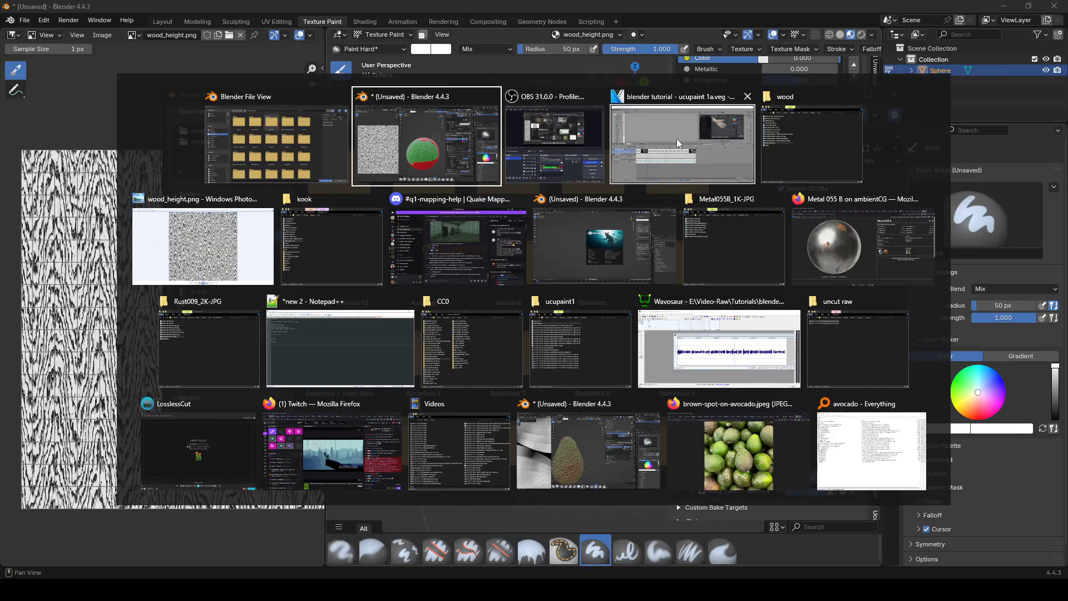
click(724, 239)
click(666, 164)
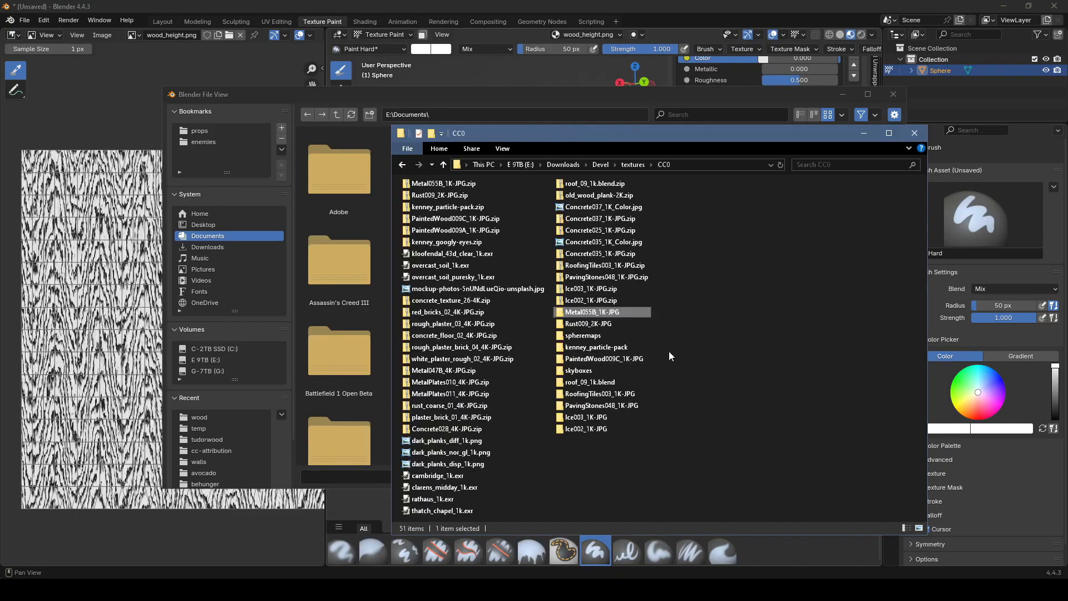
double_click(606, 324)
click(739, 163)
Step: Open Rust009_2K-JPG_Color.jpg as a new Color channel layer mapped with UVMap
click(512, 172)
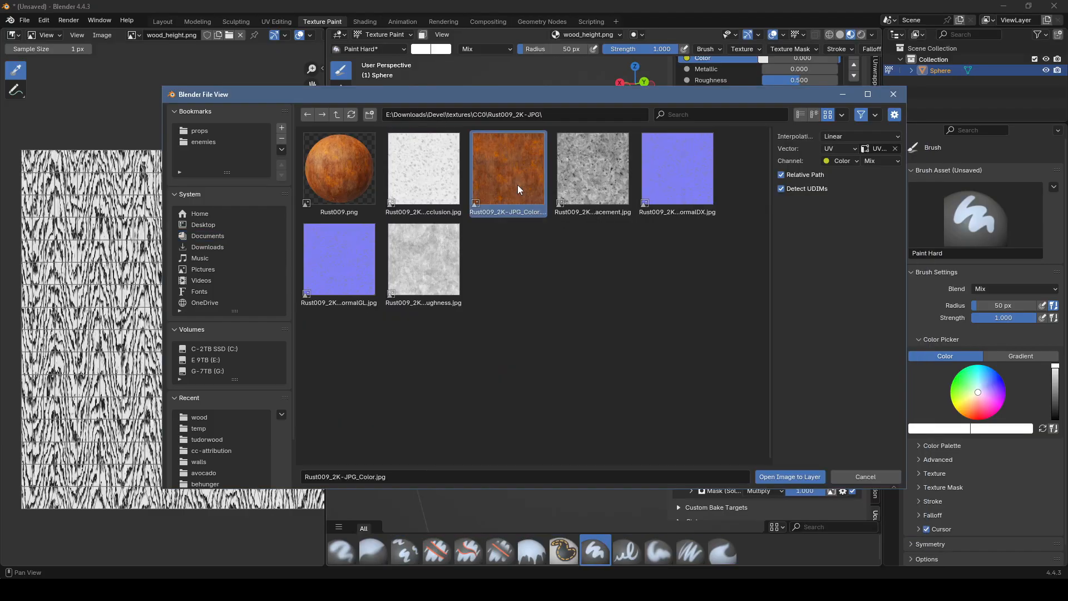
click(787, 480)
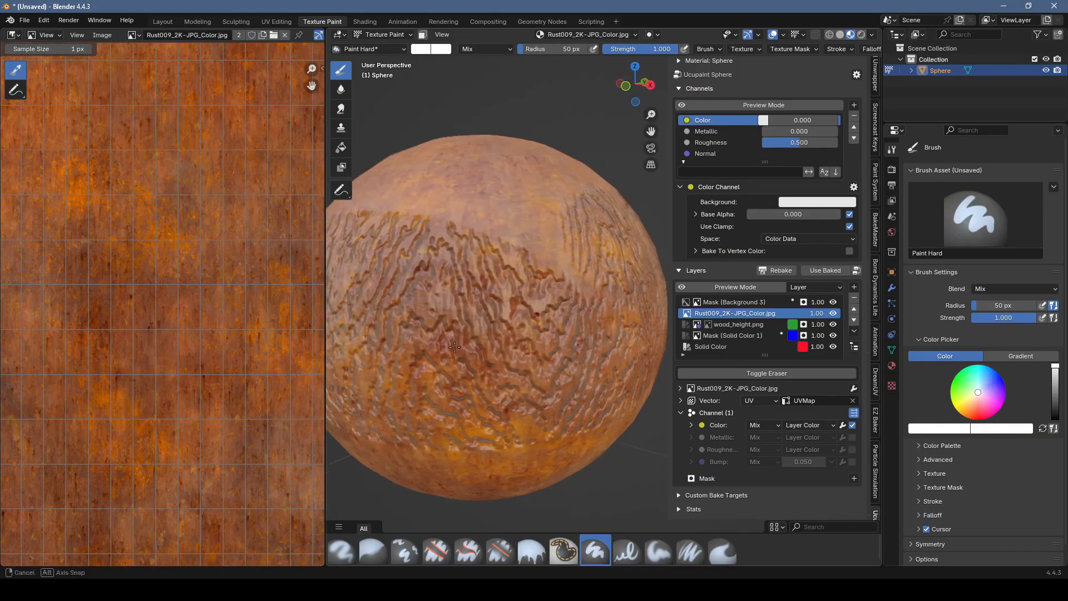
middle_drag(454, 348, 451, 349)
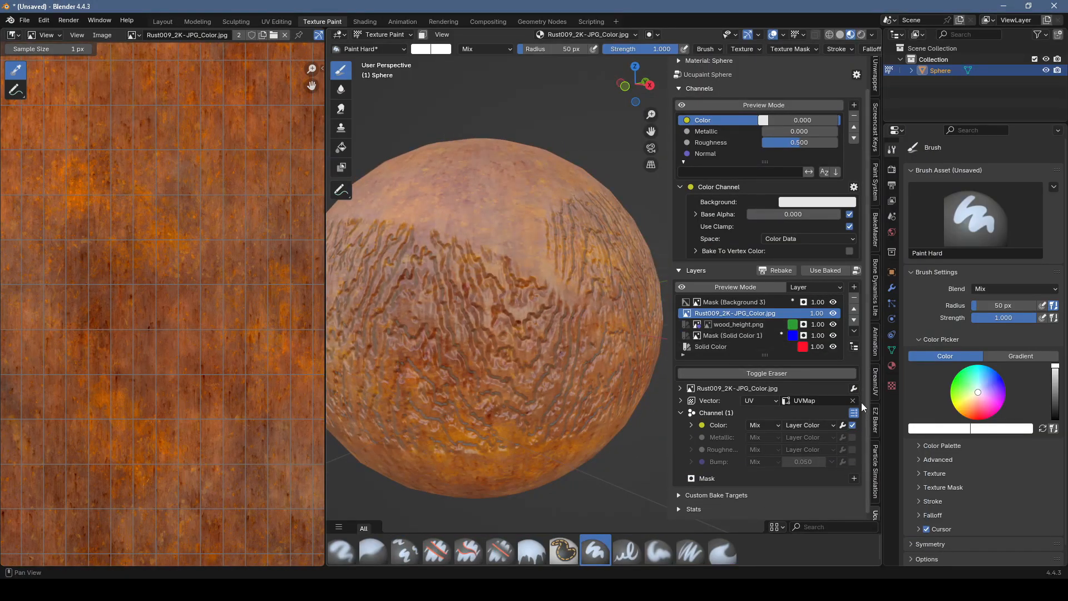
Step: Add a black 512-resolution image mask to the rust image layer
click(854, 479)
click(613, 335)
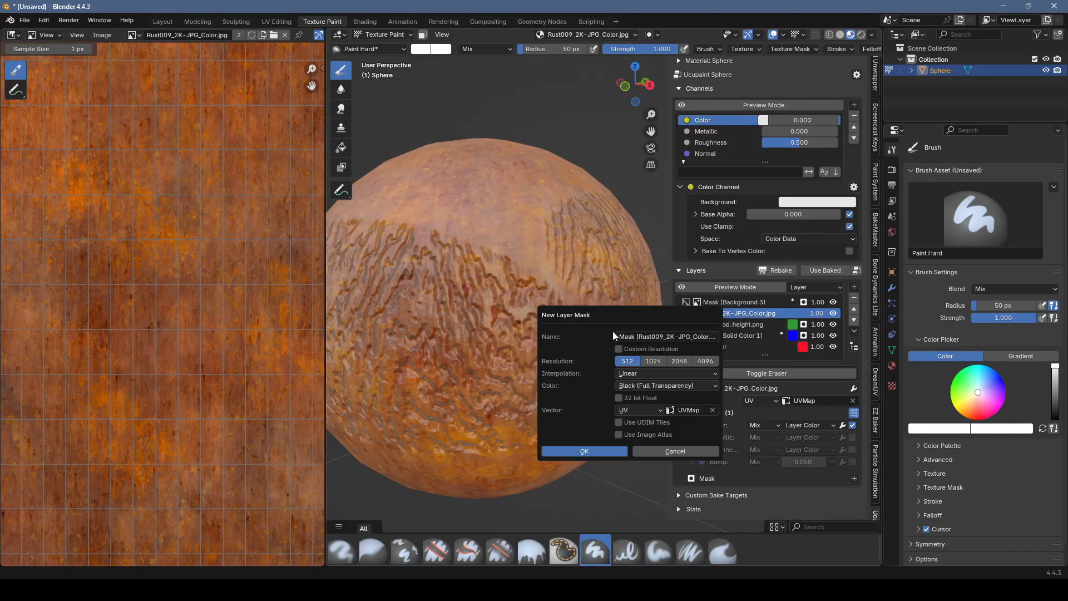
click(602, 448)
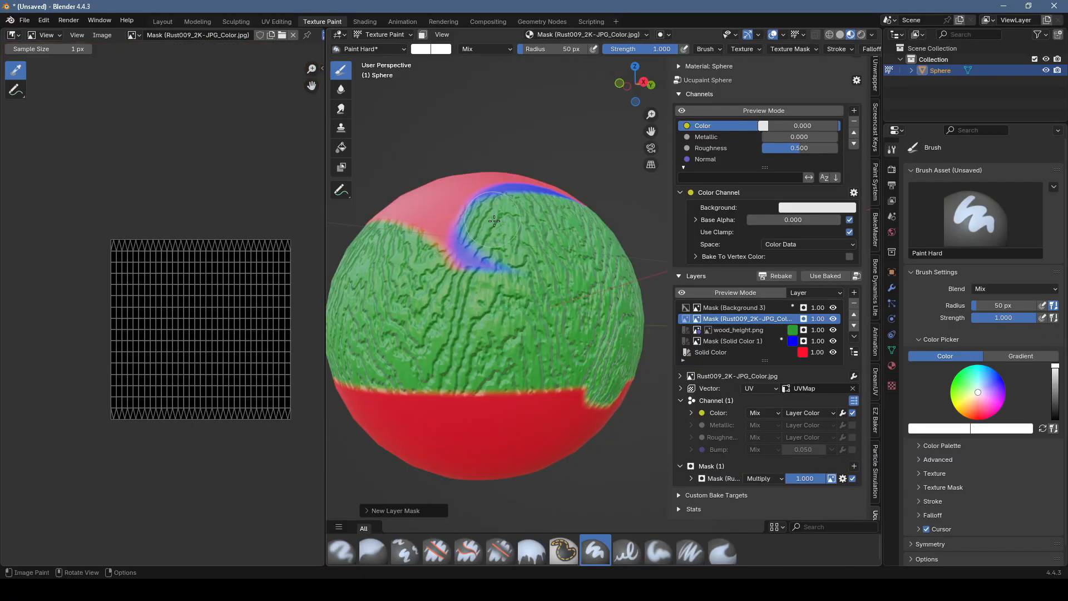
Step: Paint a faint stroke on the rust mask at reduced brush strength, and a second long one with the Paint Hard Pressure brush
drag(666, 49, 605, 49)
mouse_move(516, 357)
mouse_down()
mouse_move(501, 388)
mouse_move(520, 406)
mouse_up()
drag(626, 49, 632, 49)
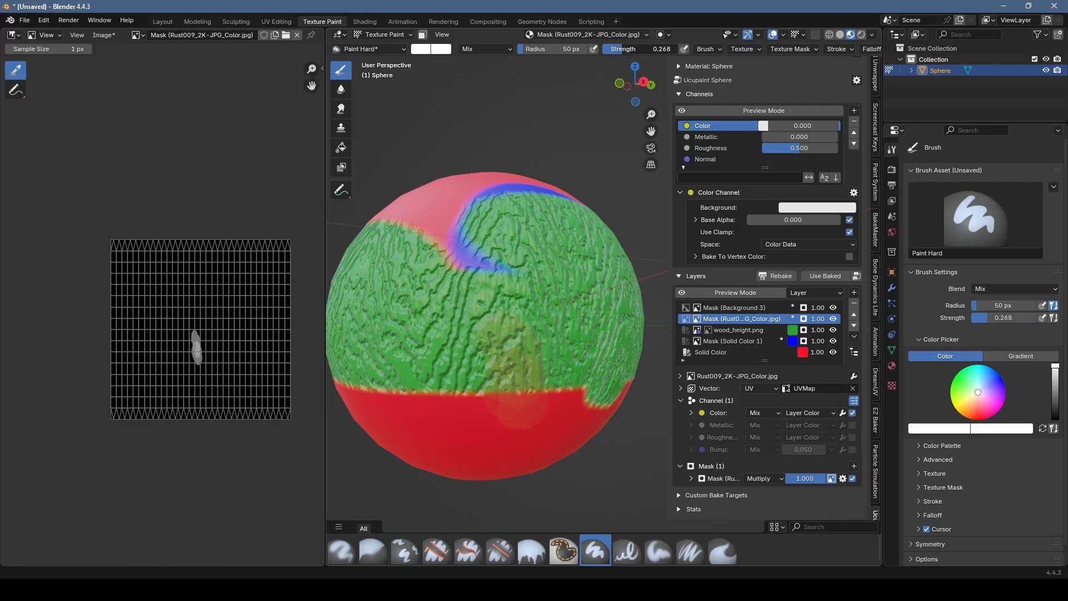
click(627, 551)
drag(531, 237, 538, 426)
Step: Set the brush color to white and the radius to 23 px, and paint rust streaks down the sphere's lower half
click(420, 48)
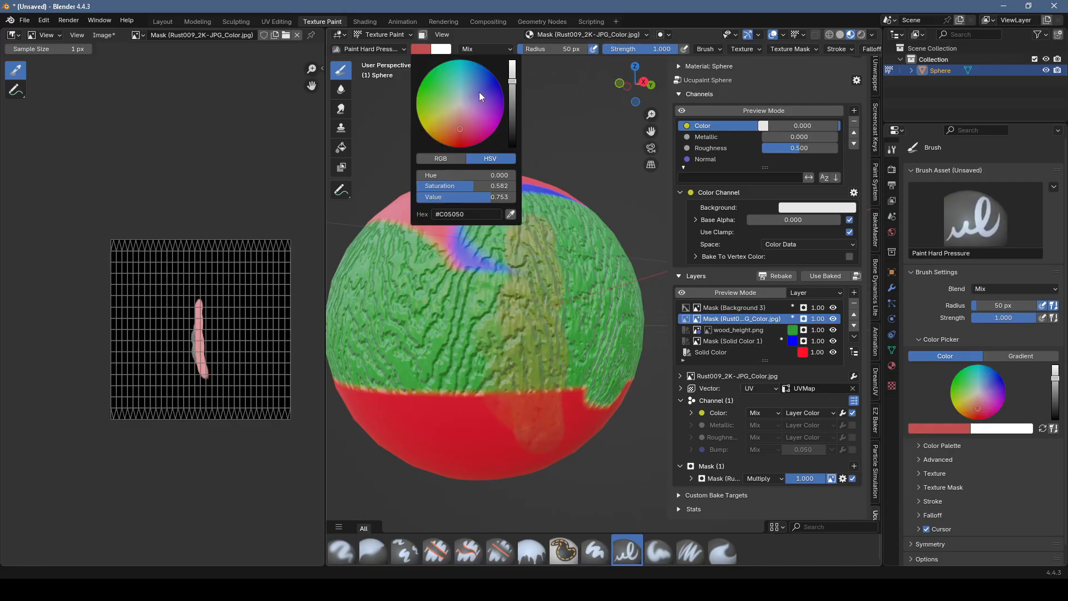
click(429, 53)
drag(507, 78, 507, 59)
drag(482, 186, 416, 185)
mouse_move(532, 285)
mouse_down()
mouse_move(537, 415)
mouse_move(519, 413)
mouse_up()
middle_drag(519, 413, 521, 365)
drag(515, 341, 517, 368)
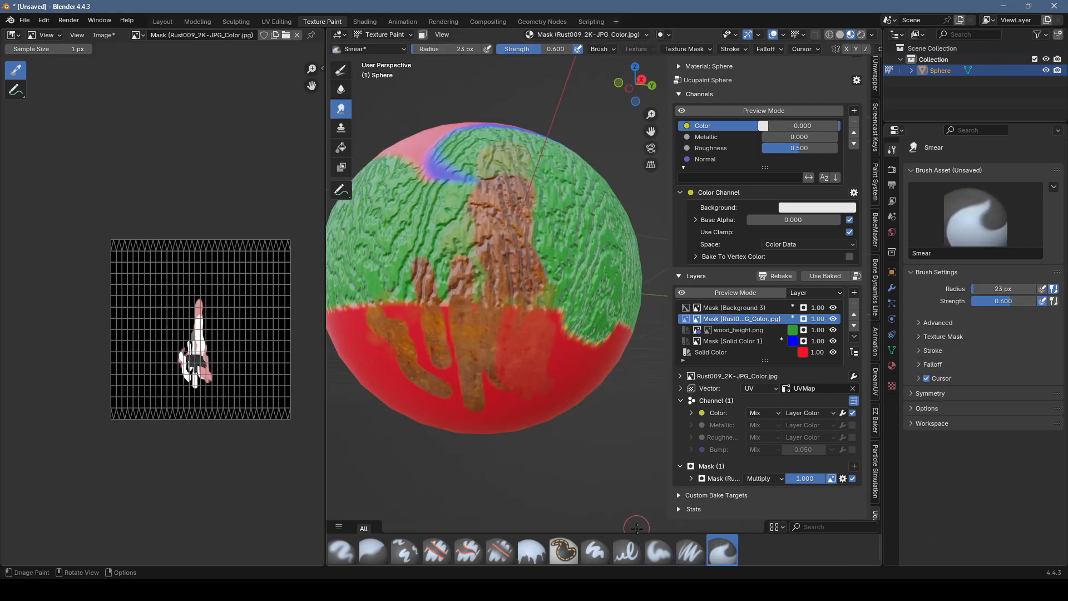
Step: Choose the Paint Soft brush, set its color to white, and widen the rust patch on the sphere with soft strokes
click(659, 550)
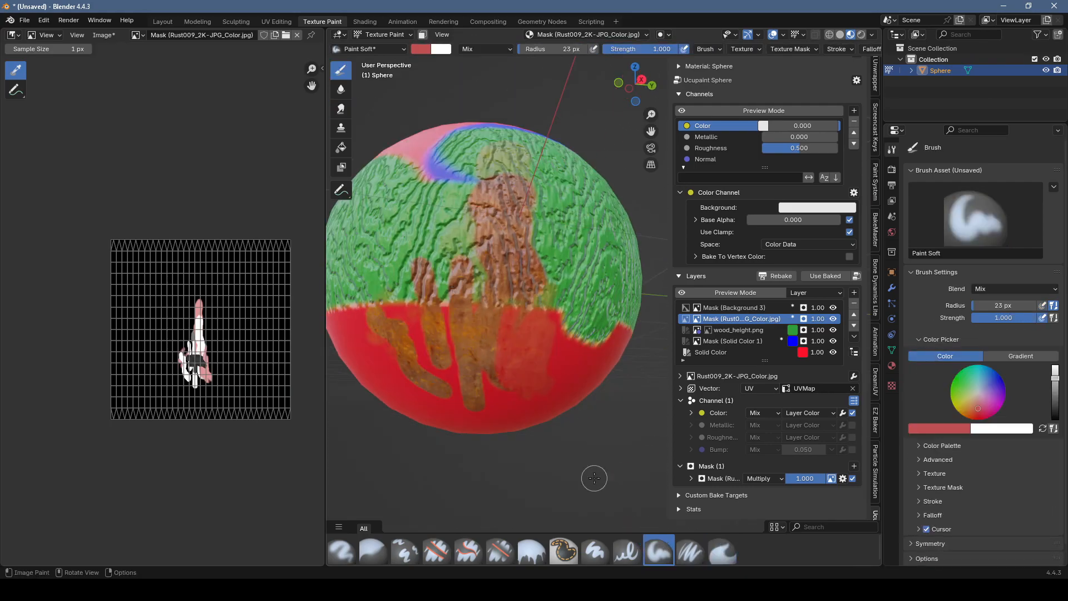
click(430, 53)
drag(512, 84, 511, 58)
drag(487, 186, 421, 187)
mouse_move(480, 287)
mouse_down()
mouse_move(527, 366)
mouse_move(443, 261)
mouse_up()
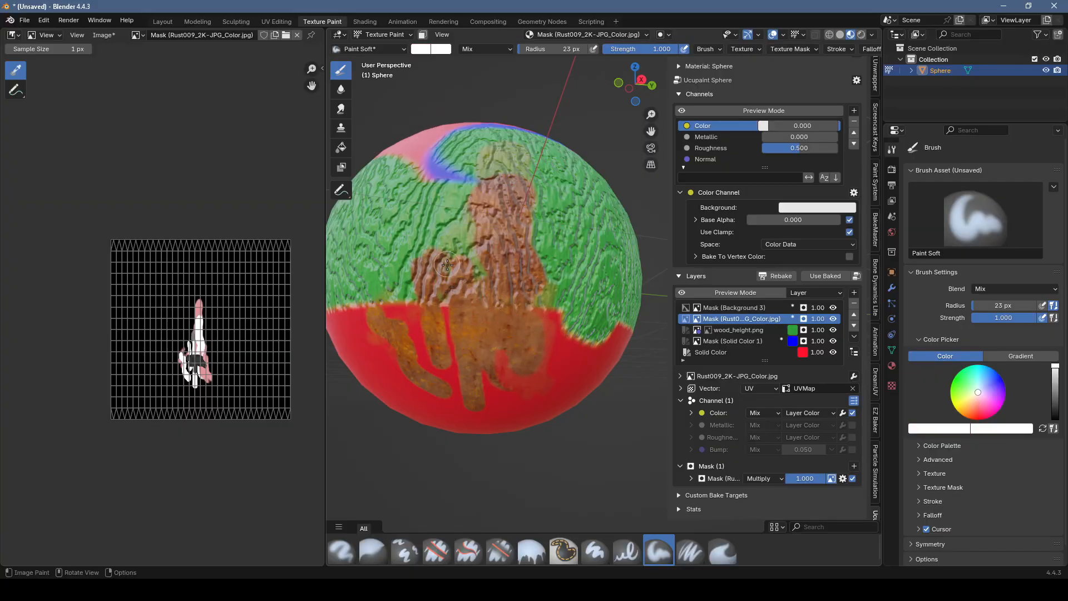
mouse_move(557, 348)
mouse_down()
mouse_move(564, 314)
mouse_move(534, 318)
mouse_move(542, 260)
mouse_up()
middle_drag(537, 264, 509, 266)
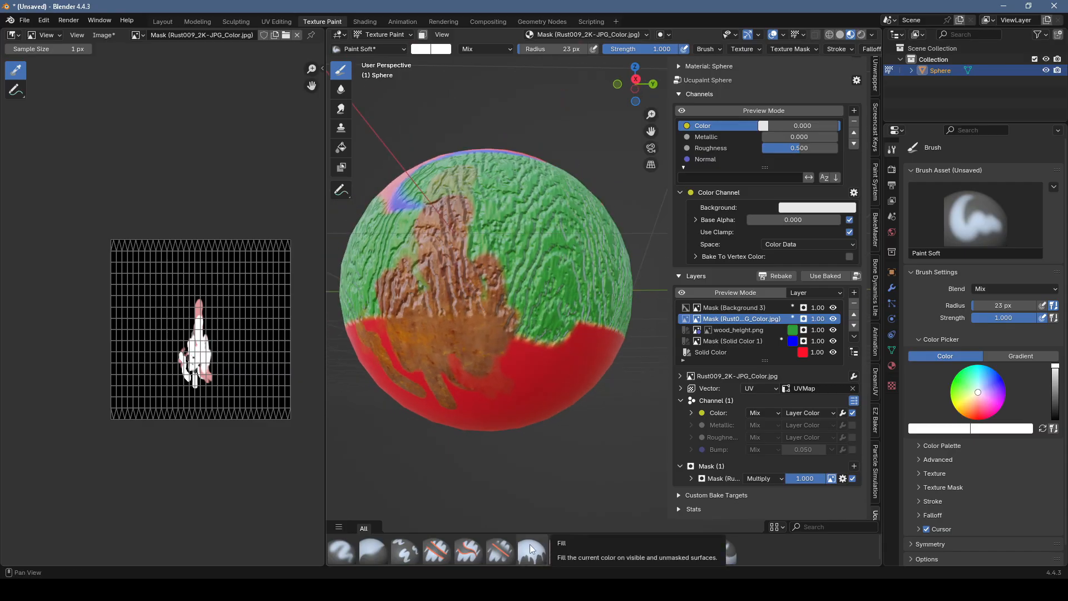
Step: Fill the rust layer's mask using the Fill brush and look over the sphere
click(529, 541)
click(513, 376)
mouse_move(460, 332)
middle_down()
mouse_move(518, 376)
mouse_move(465, 333)
middle_up()
scroll(521, 375, down, 2)
scroll(525, 374, down, 1)
scroll(484, 332, up, 2)
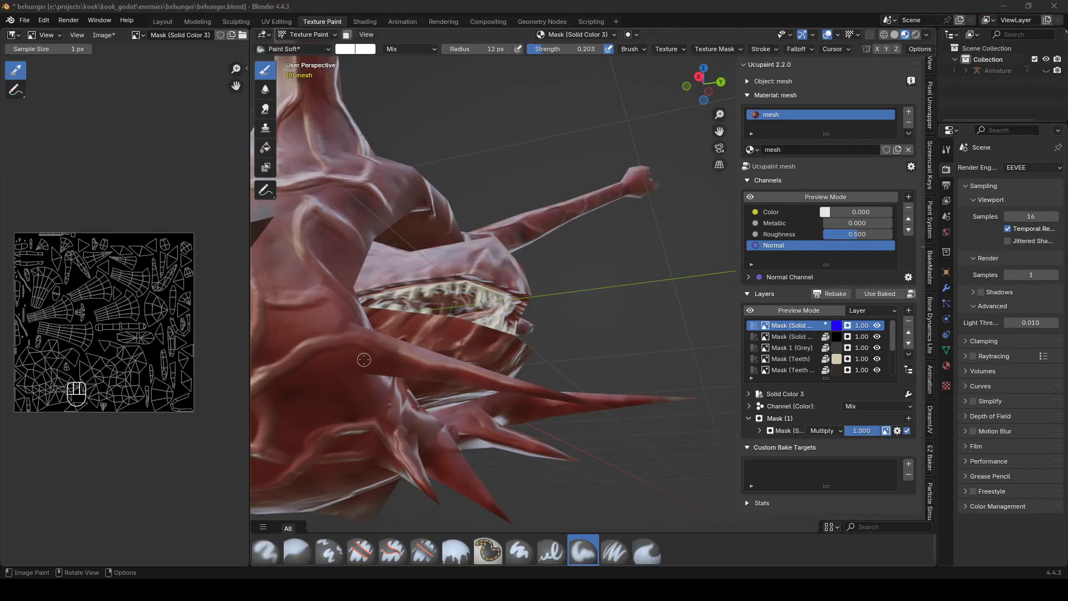
Step: Paint soft strokes on the creature's Solid Color 3 mask along the forward spike and across the lower jaw behind it
drag(315, 351, 345, 345)
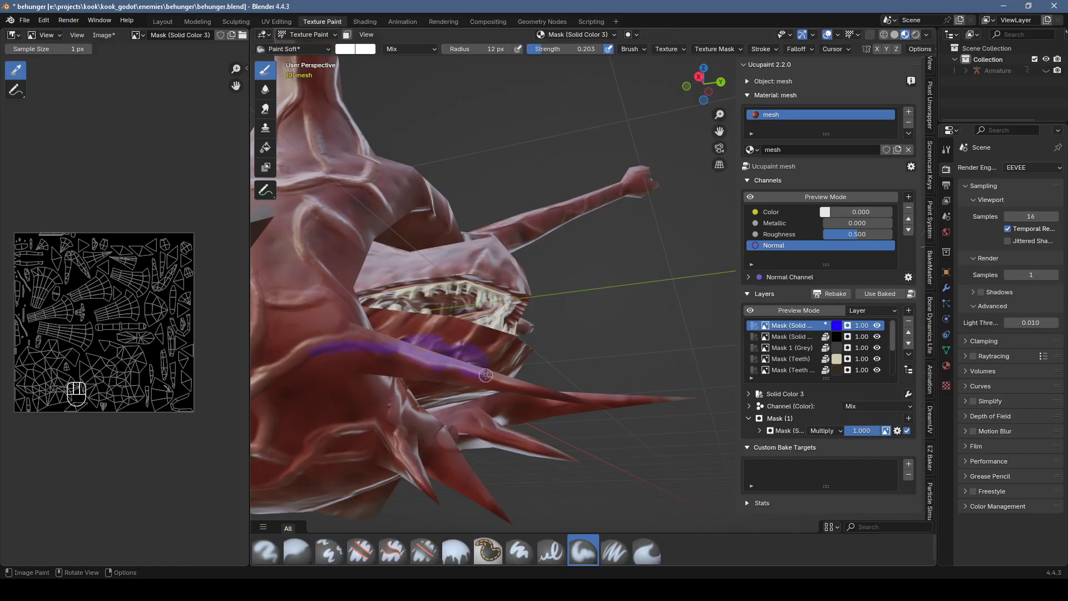
middle_drag(477, 364, 490, 366)
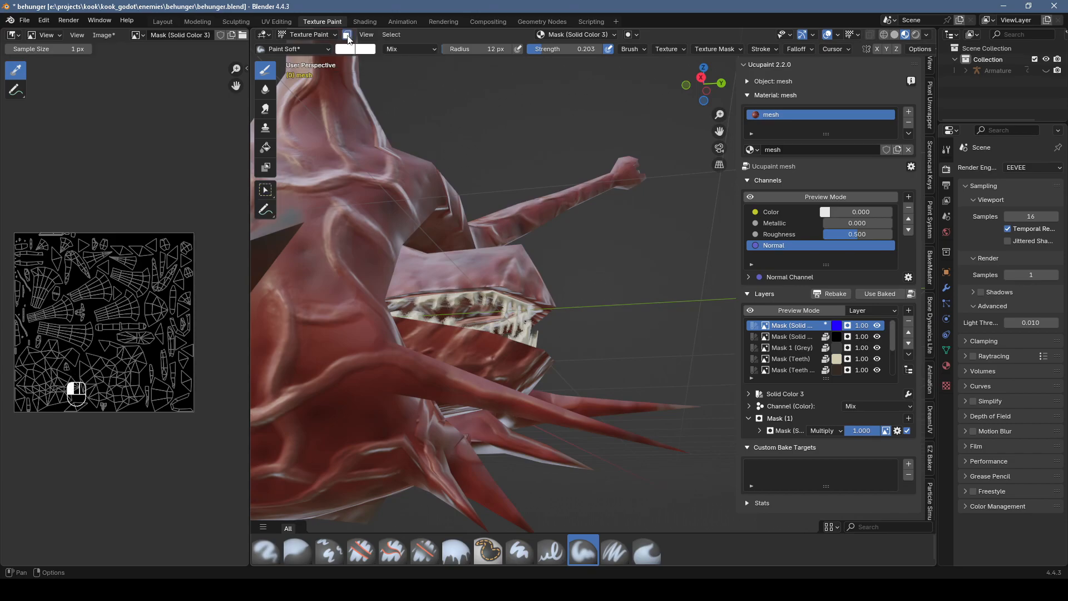
Step: In Edit Mode, select the tip vertex of the creature's forward spike and grow the selection over the whole spike and its base
key(Tab)
middle_drag(448, 385, 496, 401)
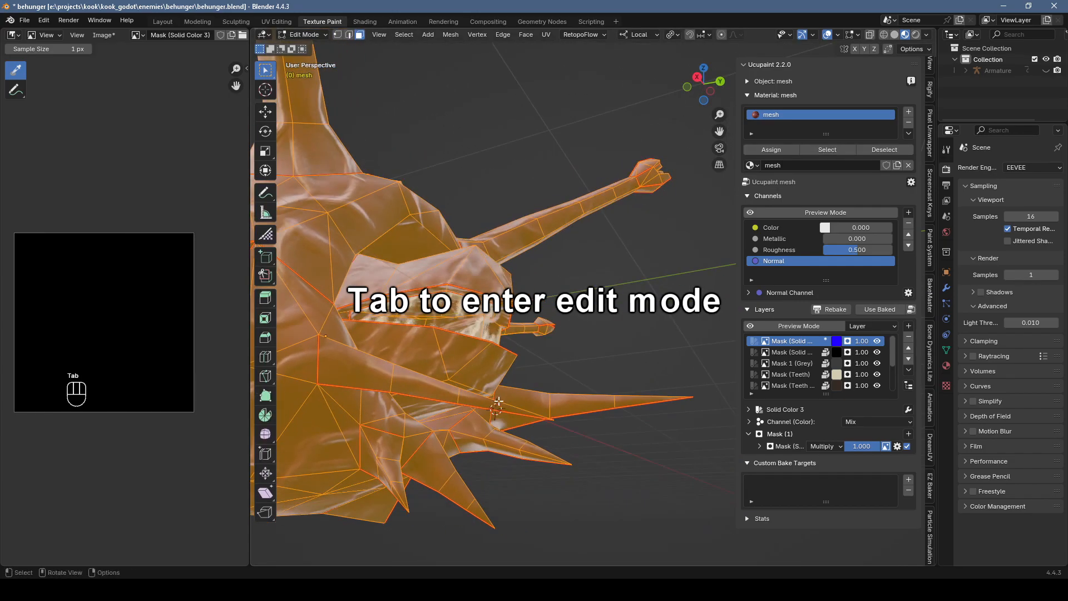
click(561, 422)
middle_drag(564, 422, 566, 426)
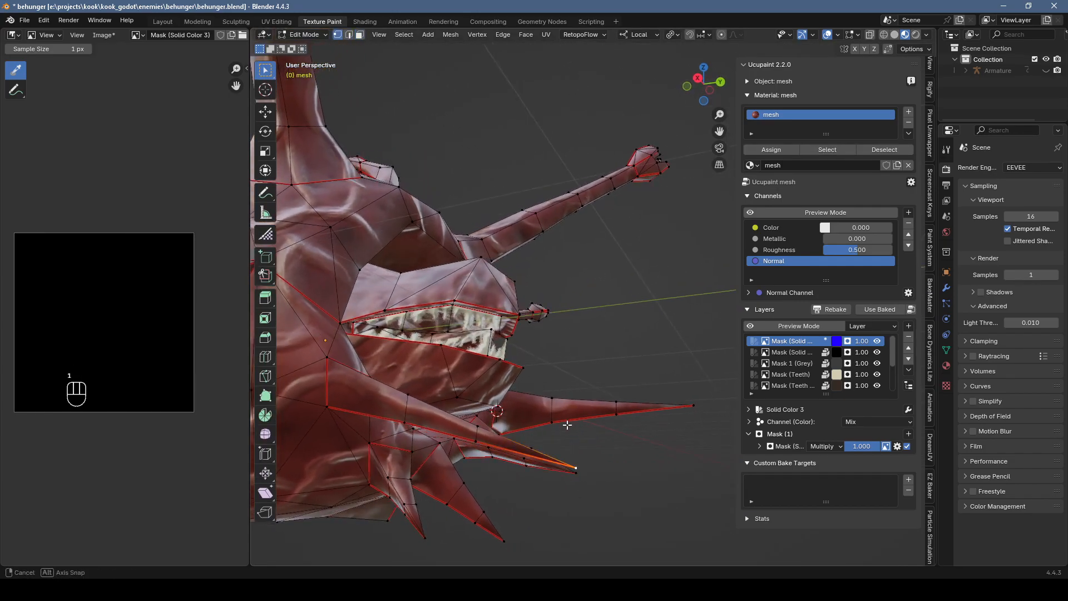
key(ctrl+KP_Add)
key(ctrl+KP_Add)
key(ctrl+KP_Add)
key(ctrl+KP_Add)
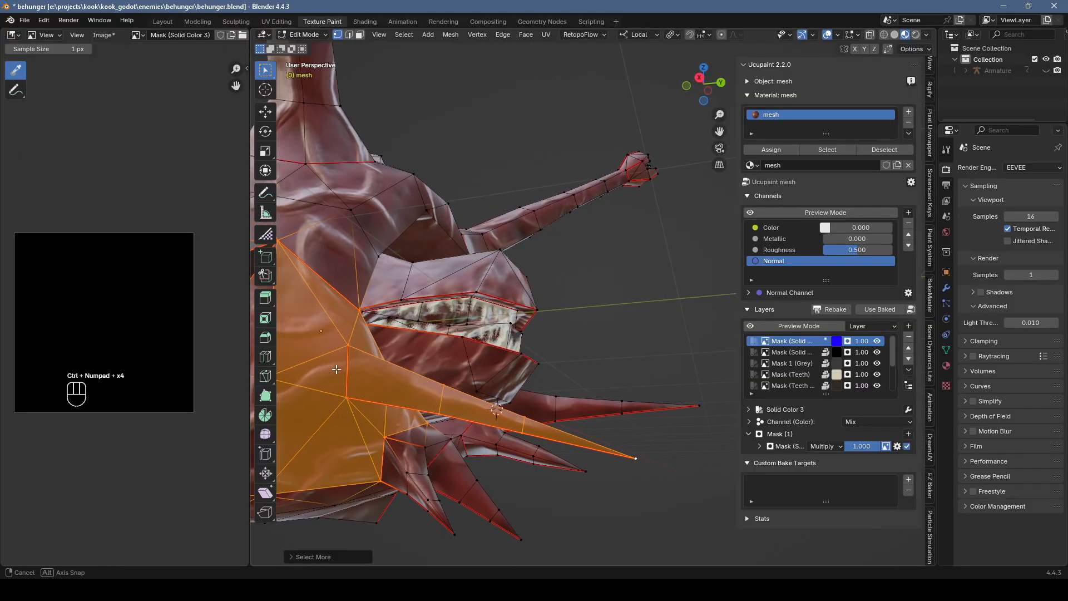
Step: Return to Texture Paint mode and paint the Solid Color 3 mask along the selected spike with face masking on
key(Tab)
middle_drag(368, 370, 375, 314)
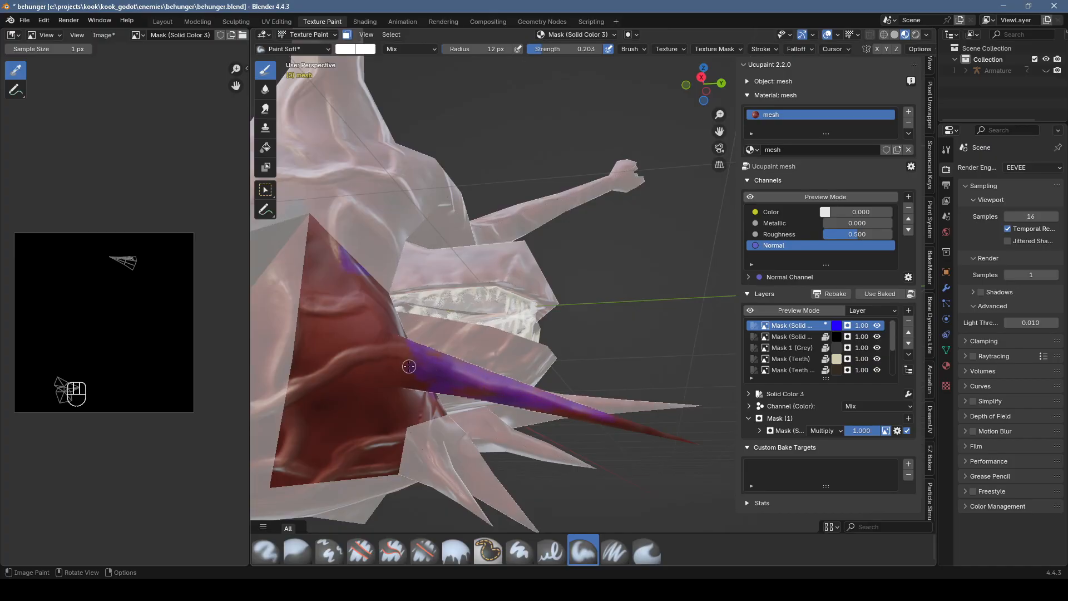
middle_drag(524, 361, 501, 334)
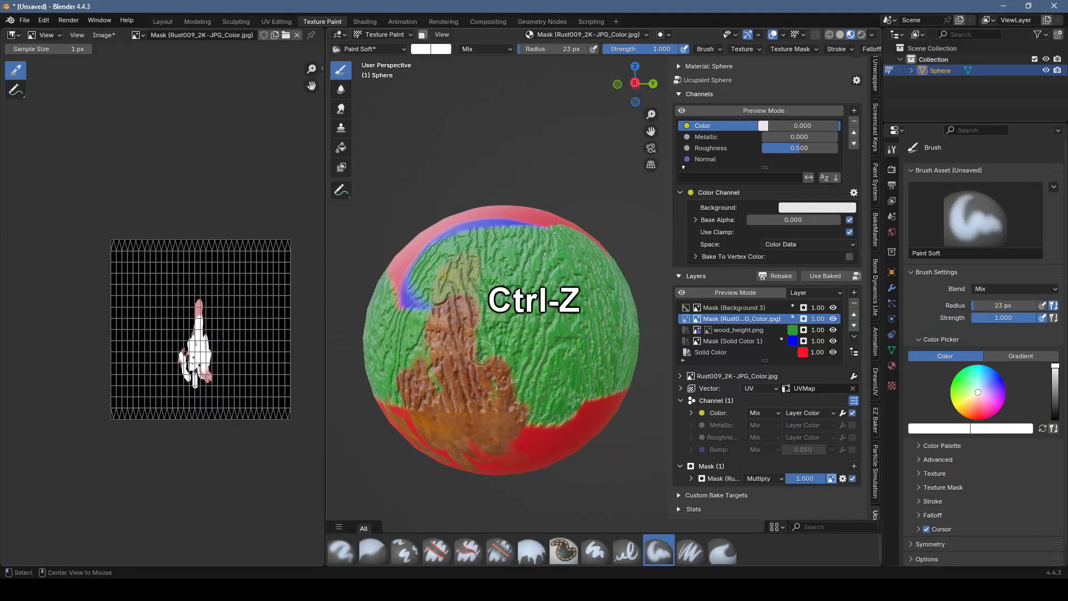
middle_drag(456, 200, 472, 276)
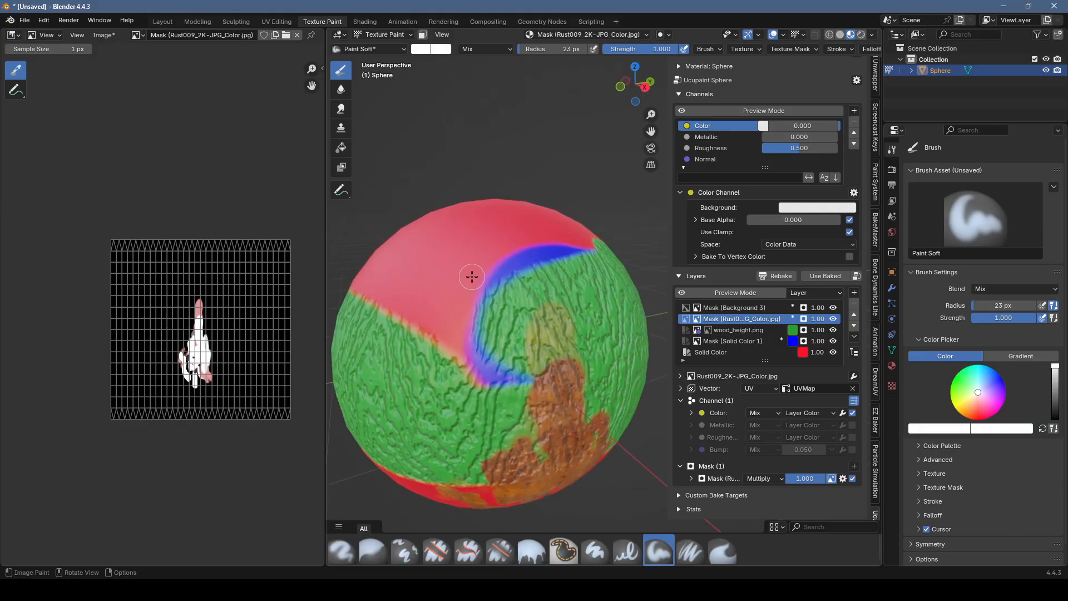
Step: Select a vertical strip of faces down the sphere in Edit Mode and turn on face-selection masking in Texture Paint mode
key(Tab)
click(504, 225)
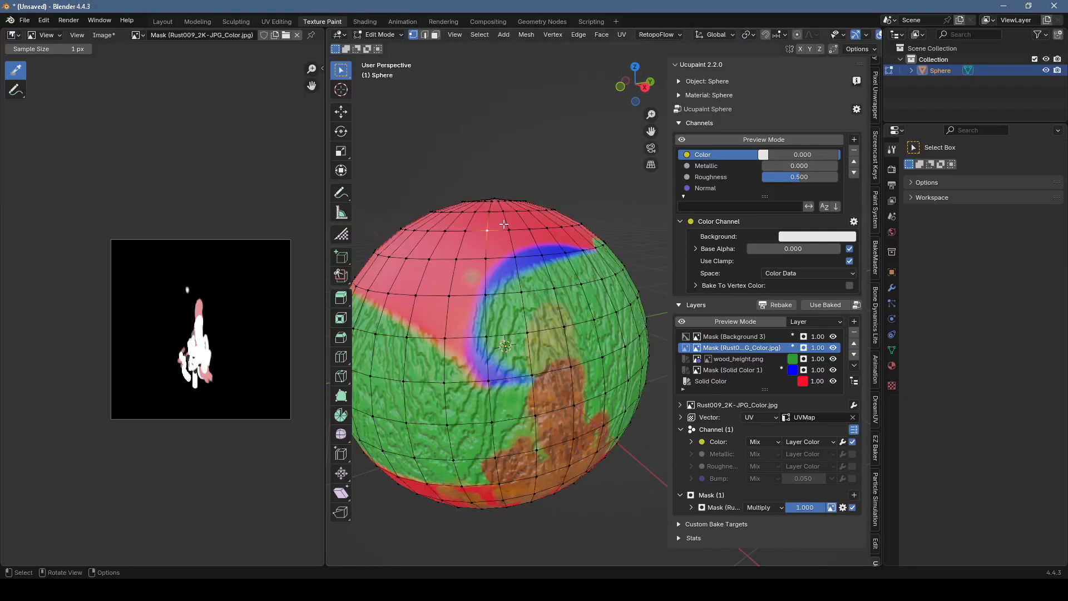
ctrl+click(521, 483)
key(Tab)
click(422, 35)
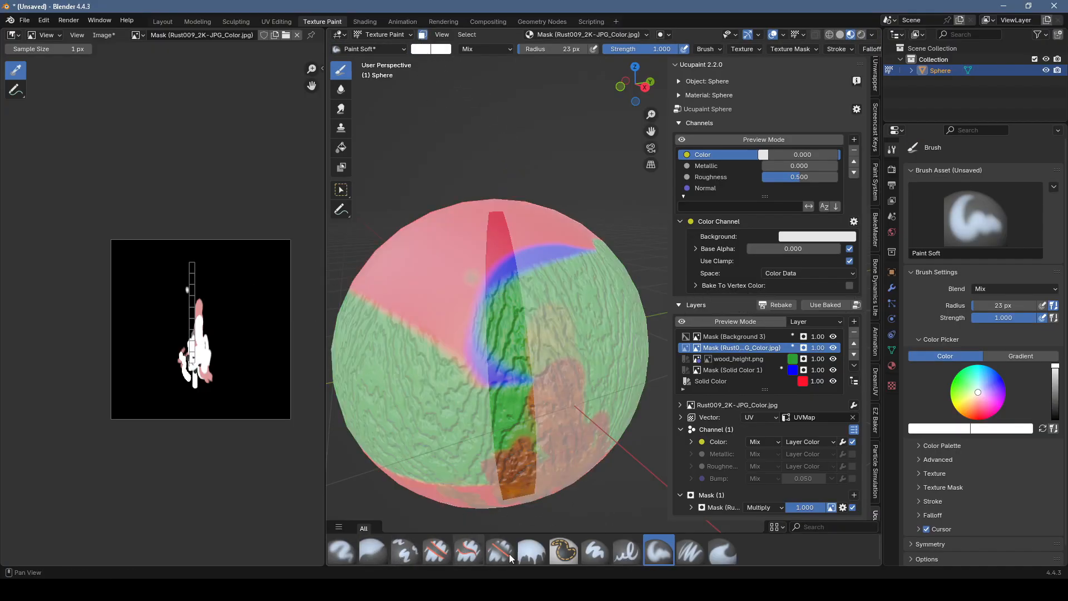
Step: Fill the rust layer's mask inside the selected strip of the sphere using the Fill brush, and switch modes
click(531, 550)
click(503, 392)
mouse_move(503, 392)
middle_down()
mouse_move(509, 376)
mouse_move(526, 413)
middle_up()
key(Tab)
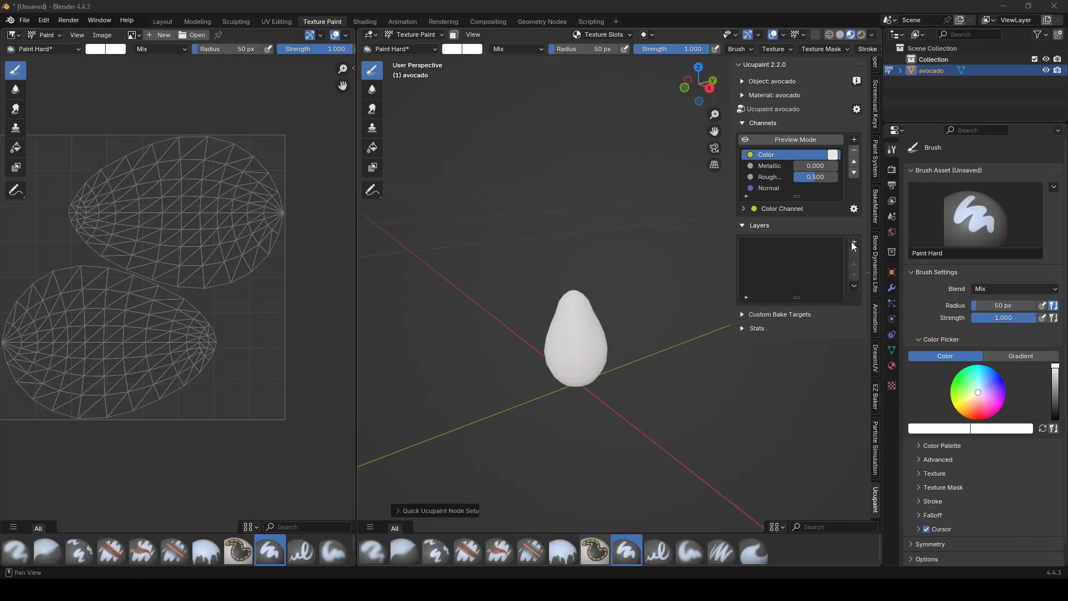
Step: Add a Solid Color layer in a dark green to the avocado's Color channel, without a mask
scroll(557, 319, up, 2)
middle_drag(566, 256, 584, 237)
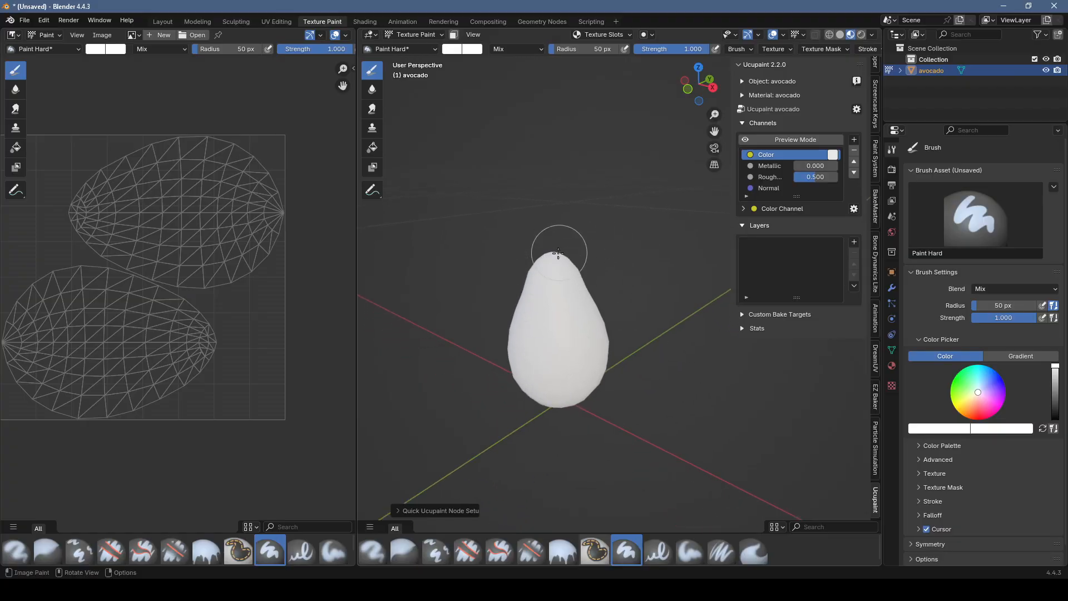
click(854, 243)
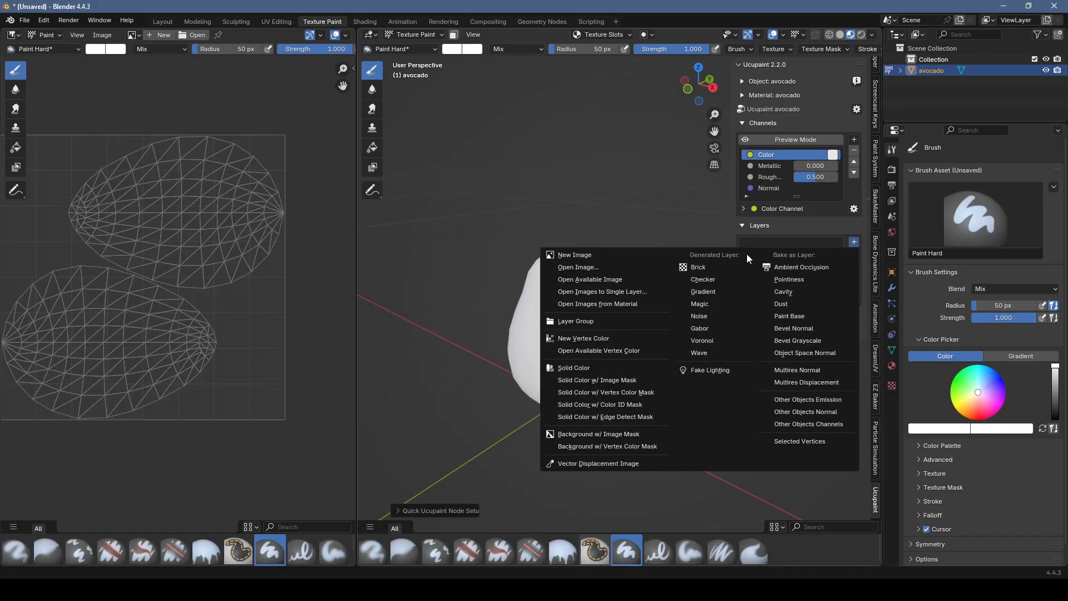
click(855, 243)
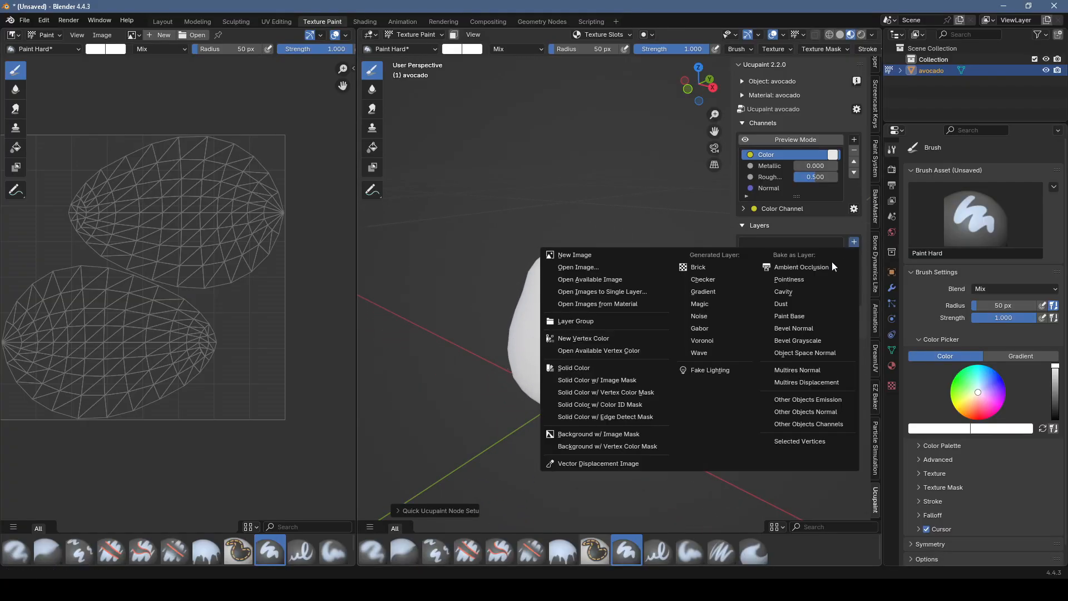
click(609, 365)
click(663, 395)
click(631, 254)
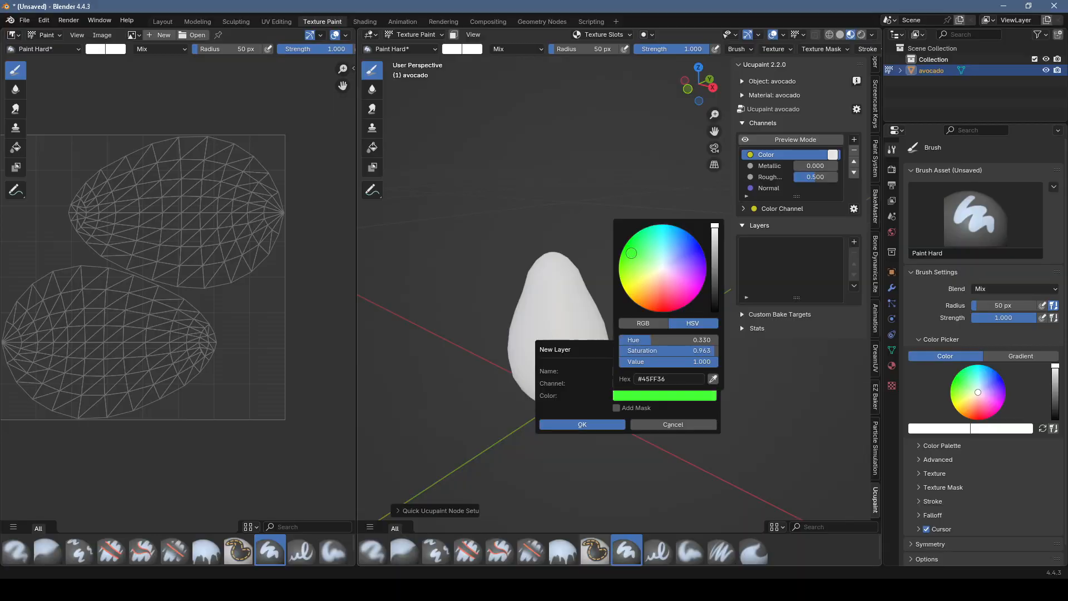
drag(715, 266, 715, 281)
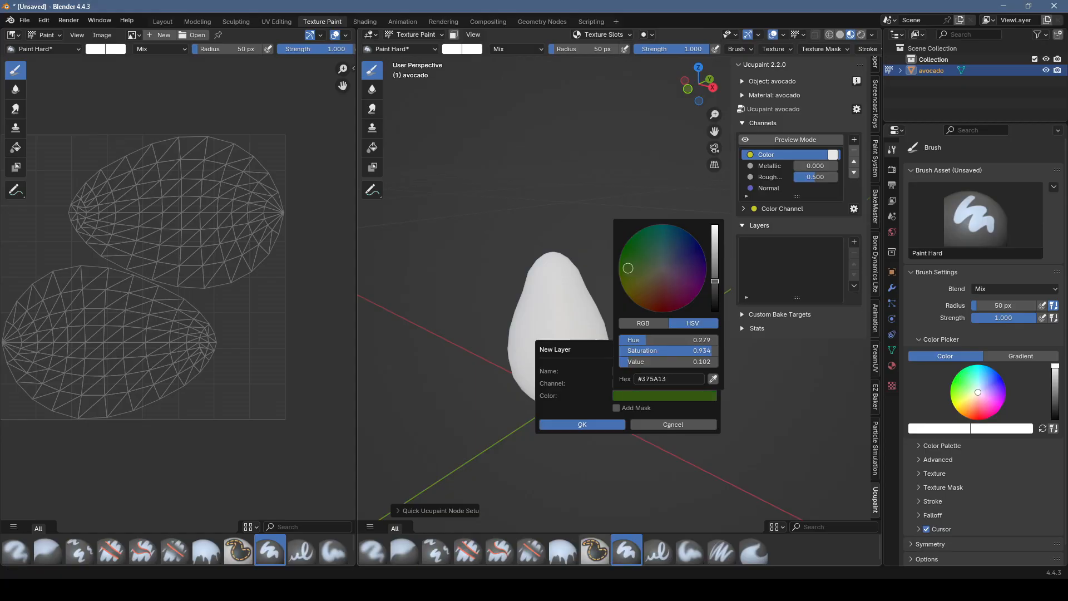
drag(715, 281, 715, 287)
drag(628, 282, 631, 282)
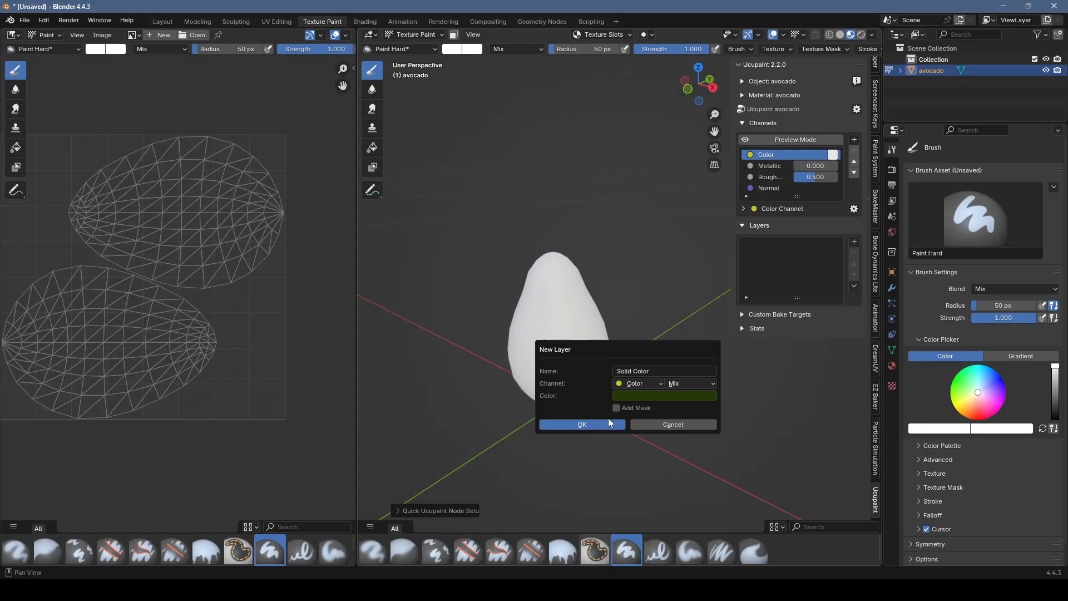
click(617, 424)
scroll(586, 324, up, 1)
middle_drag(586, 324, 575, 307)
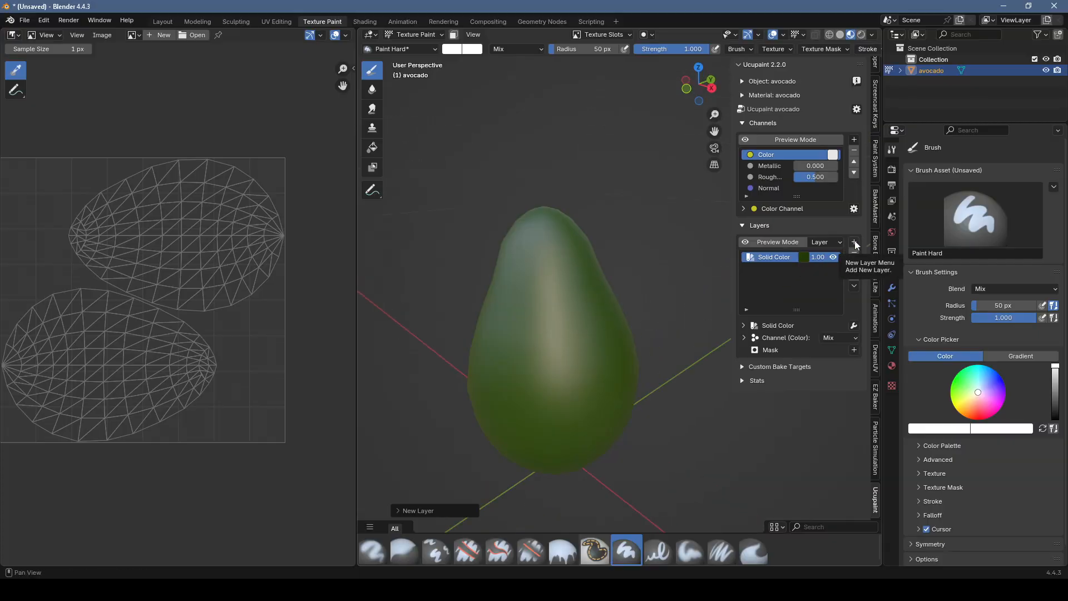
Step: Add a second Solid Color layer in a lighter green above the avocado's dark green layer
click(854, 243)
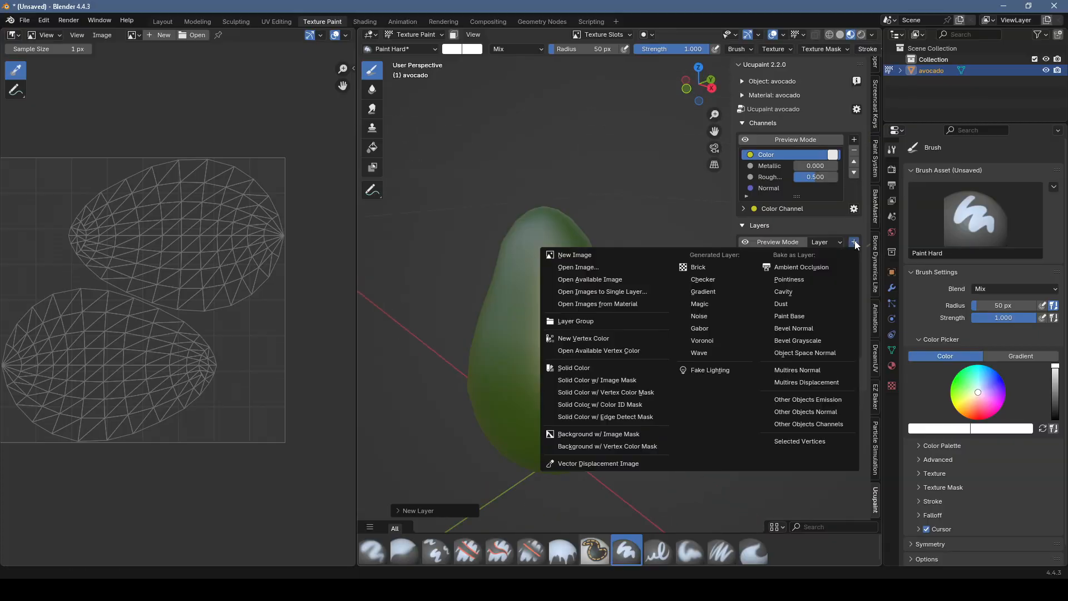
click(603, 368)
click(646, 398)
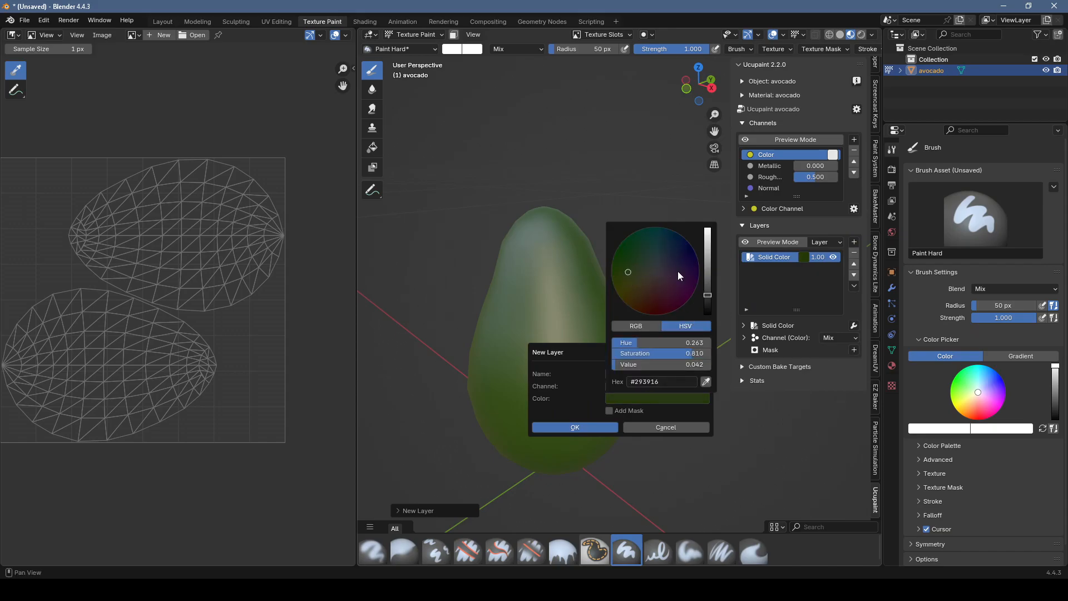
drag(707, 295, 707, 250)
click(587, 425)
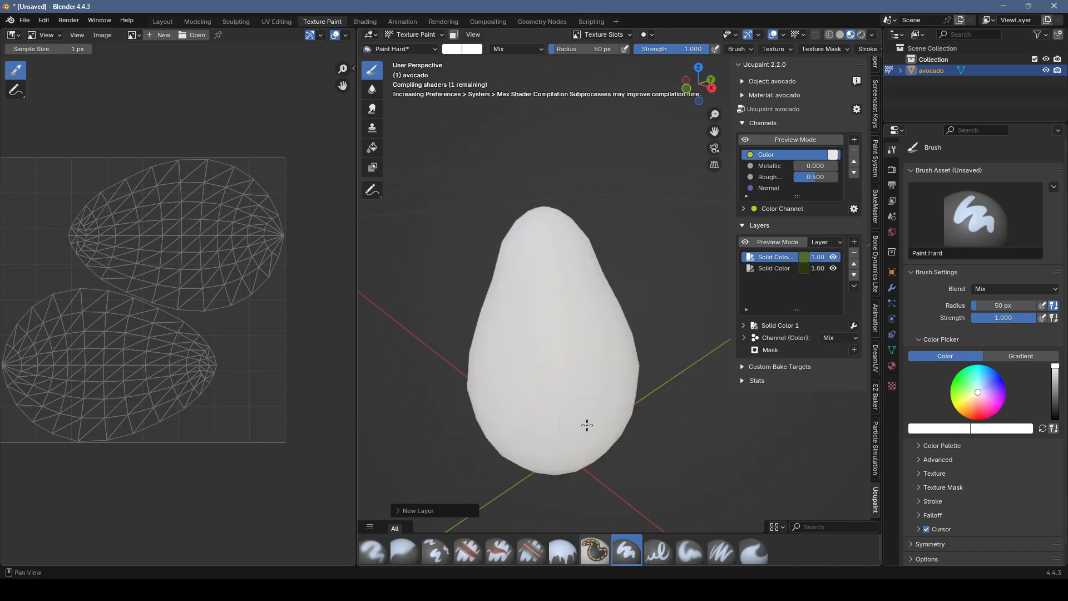
Step: Add a Voronoi mask to the lighter green layer with its vector set to Object, keeping the default name
click(854, 350)
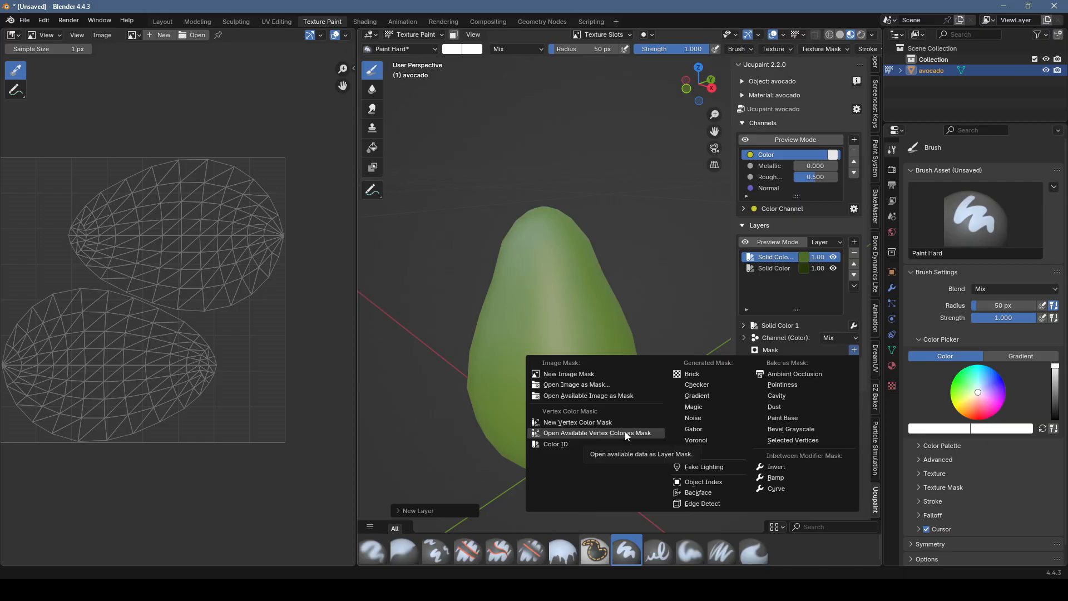
click(697, 440)
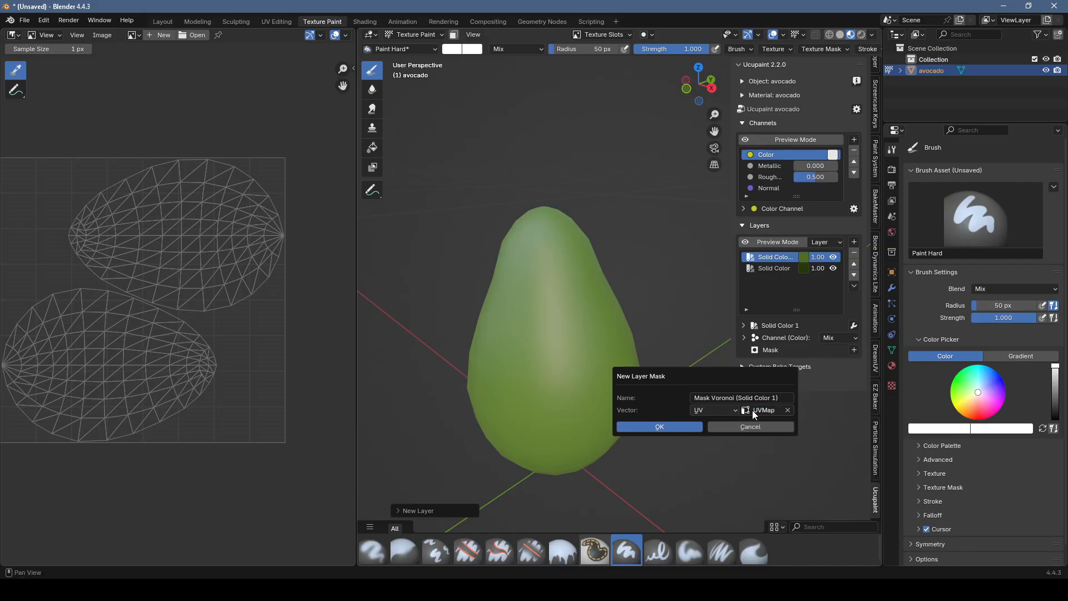
click(735, 412)
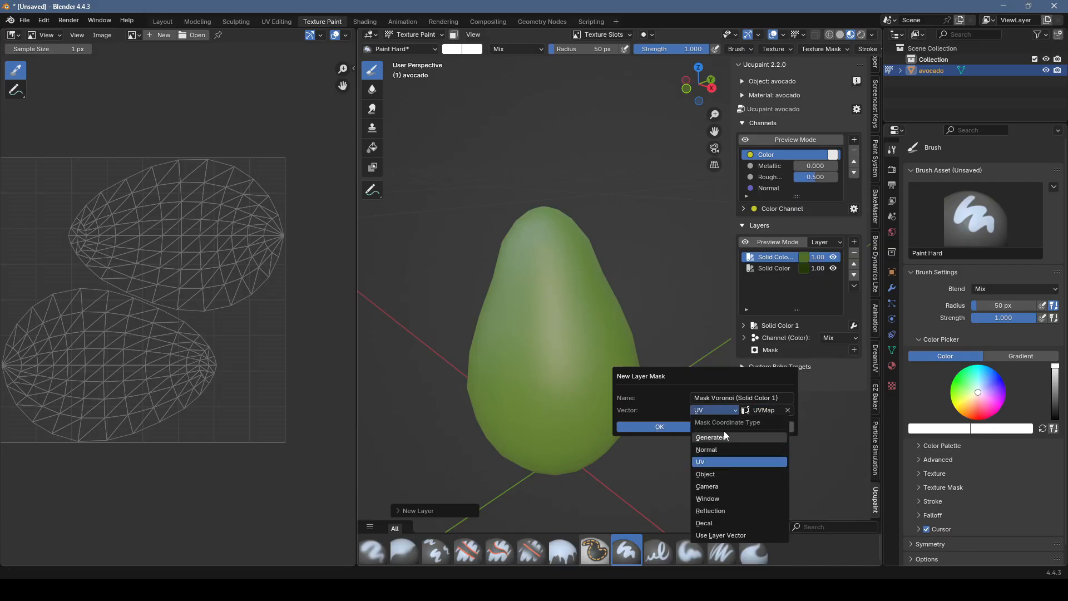
click(717, 474)
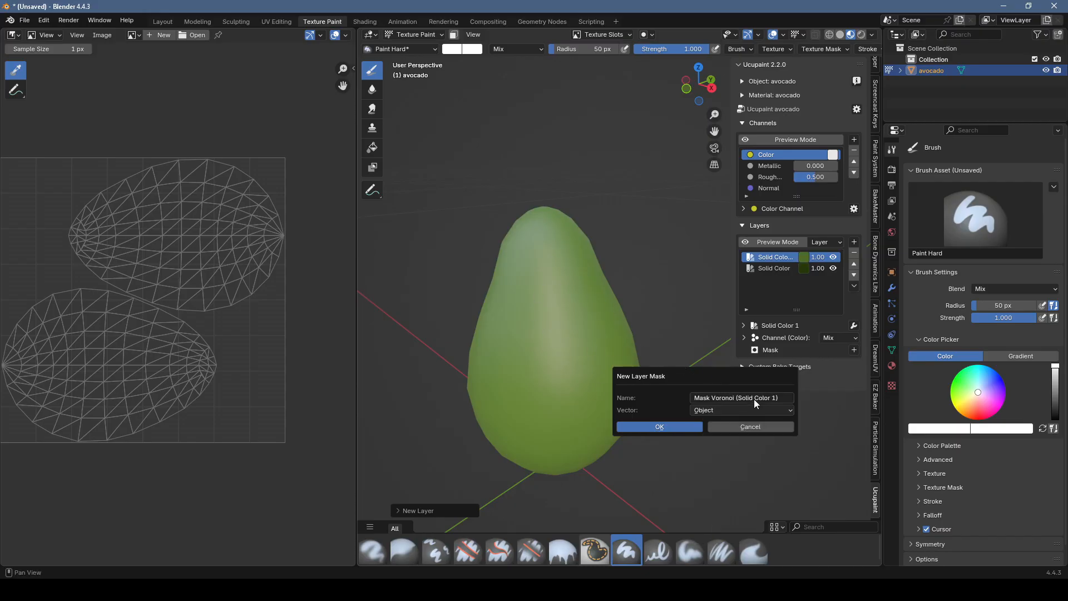
click(740, 398)
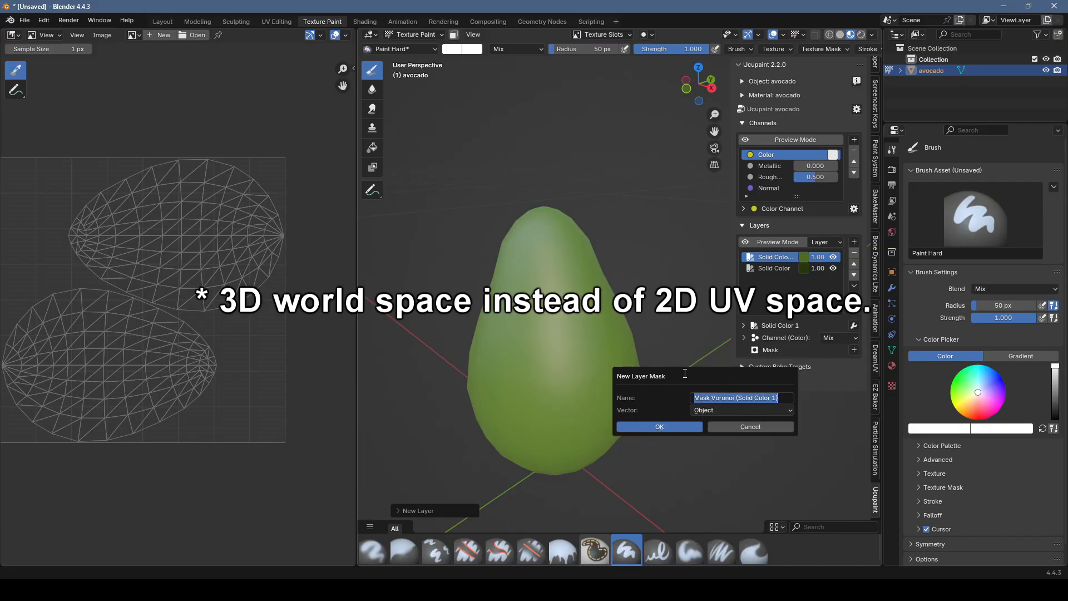
key(Return)
key(Return)
Step: Widen the Ucupaint sidebar and set the Voronoi mask's Scale to 157.6, checking the pattern on the avocado
drag(732, 430, 654, 421)
drag(813, 480, 1038, 459)
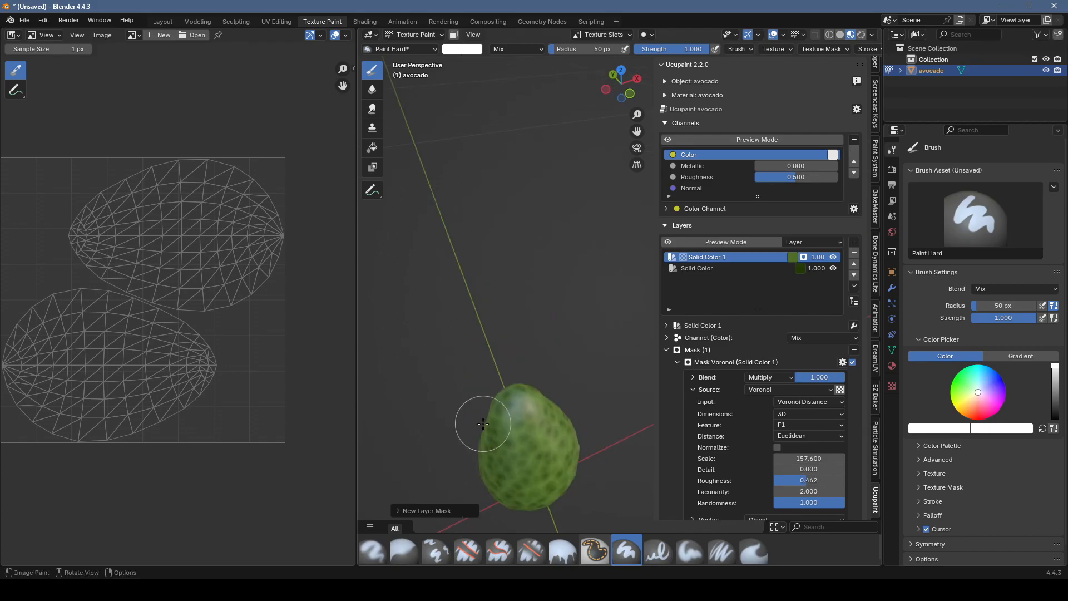
shift+middle_drag(483, 424, 501, 347)
scroll(484, 384, up, 3)
scroll(503, 352, up, 1)
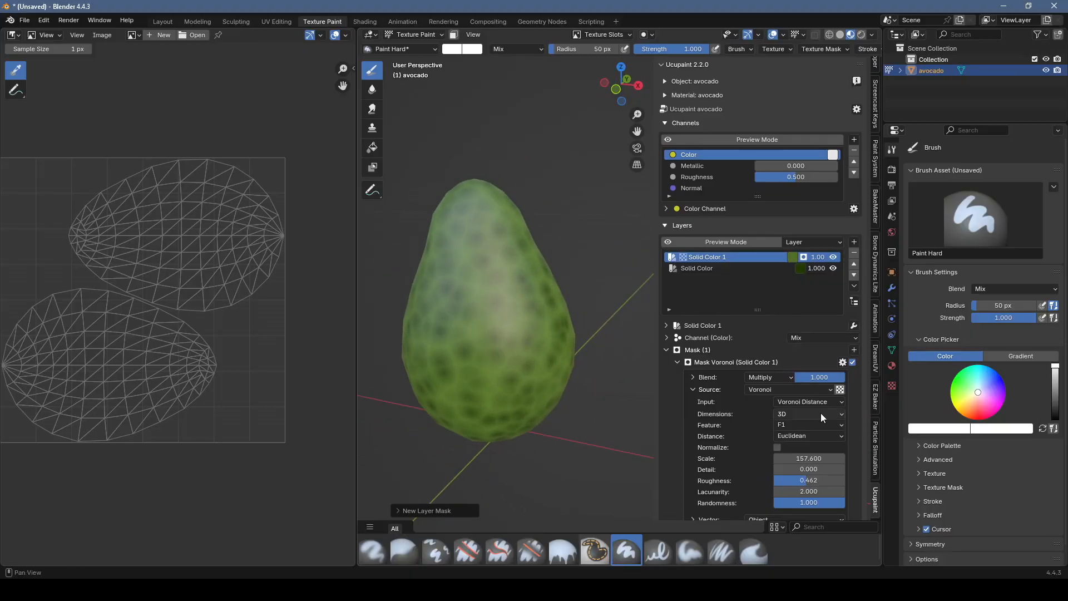
Step: Add a new image mask to the lighter green layer and set its blend mode to Difference to invert the Voronoi pattern
scroll(820, 413, down, 2)
click(854, 306)
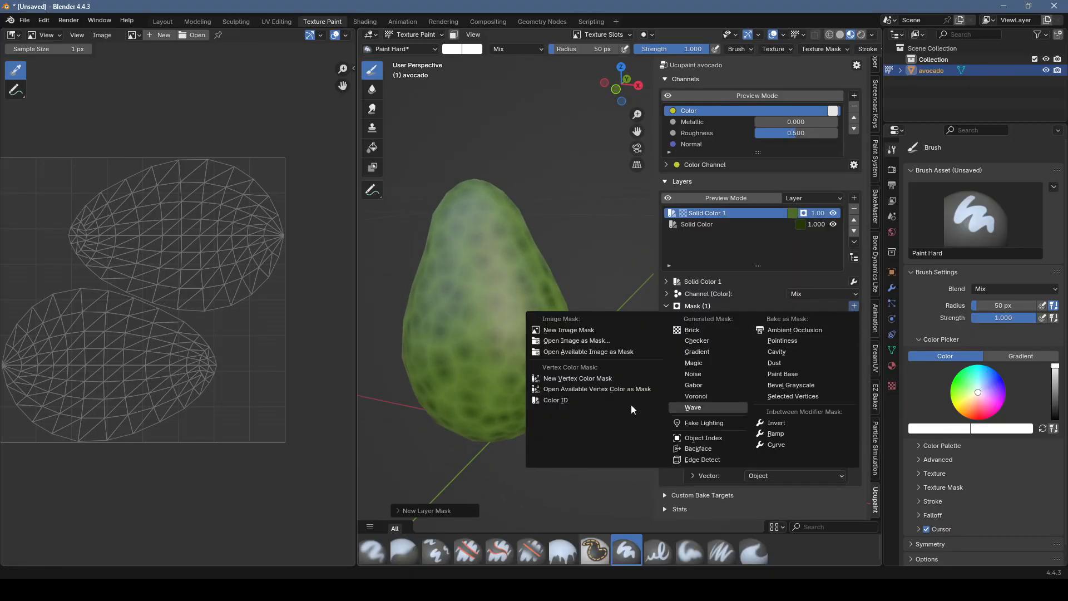
click(612, 330)
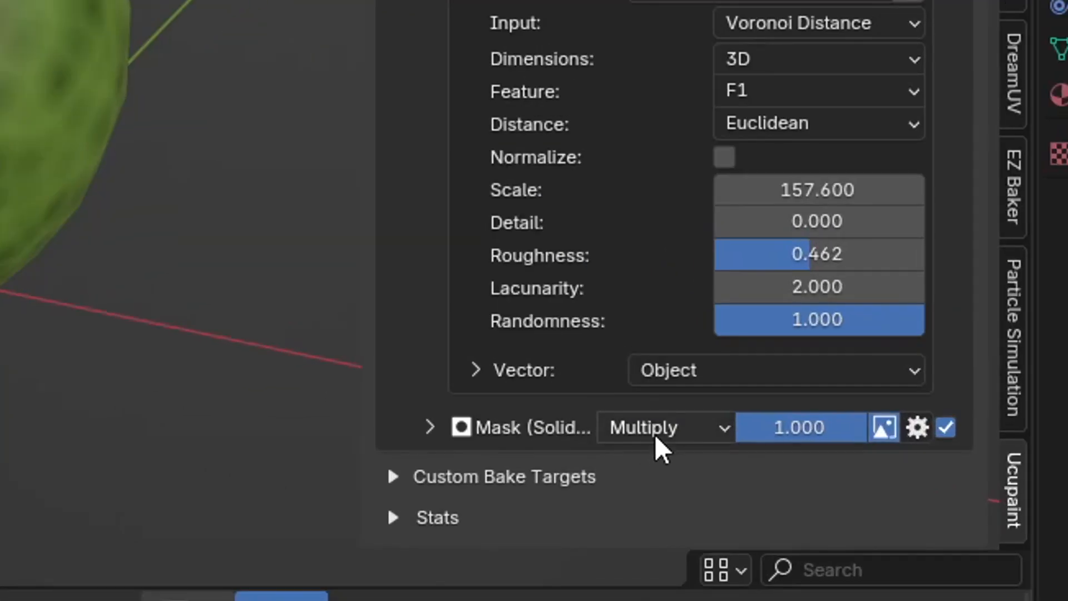
click(660, 432)
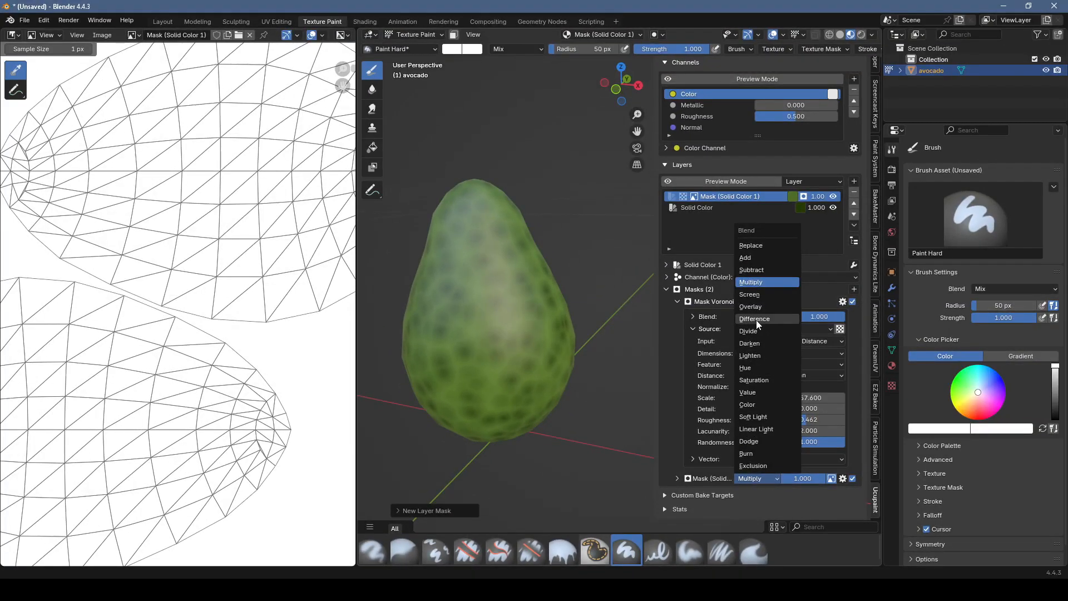
click(756, 320)
mouse_move(537, 307)
middle_down()
mouse_move(527, 347)
mouse_move(506, 298)
mouse_move(546, 317)
middle_up()
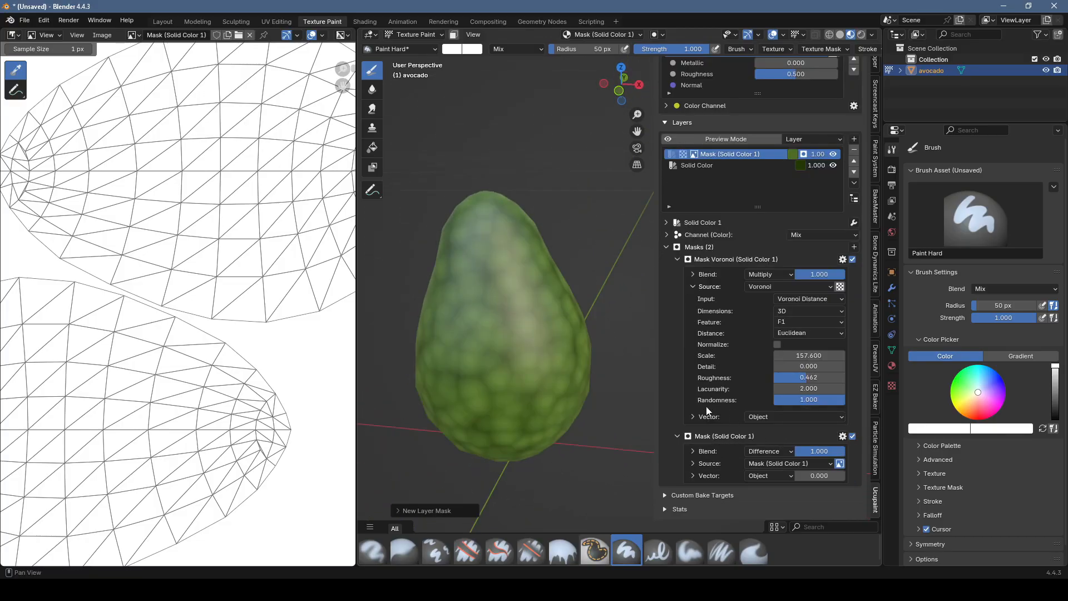
middle_drag(503, 364, 504, 361)
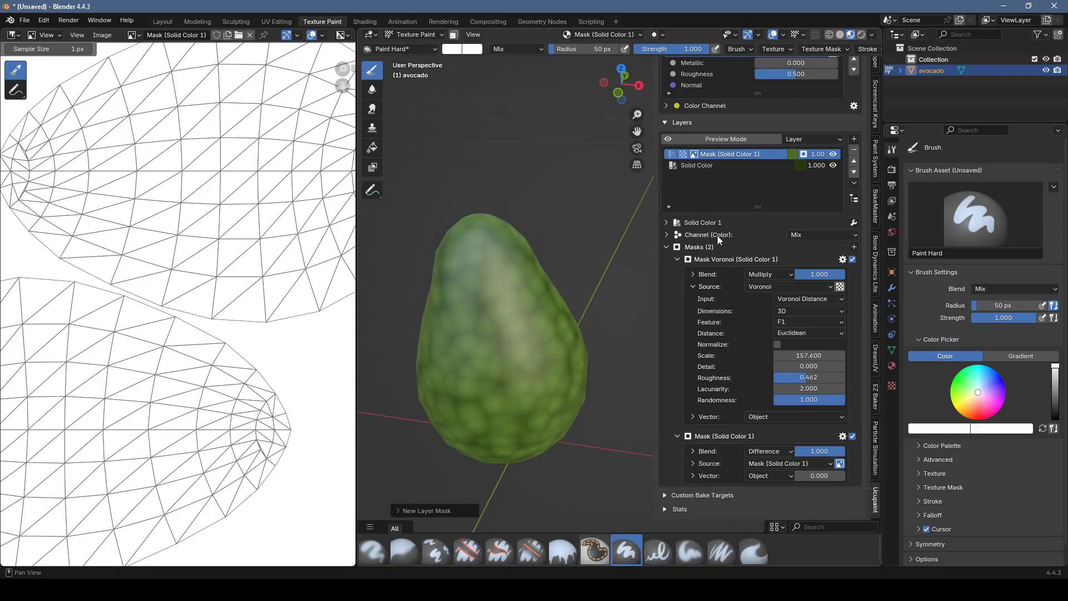
Step: Enable the lighter green layer's Normal (Bump) channel and set its source to a custom light grey color
click(671, 223)
click(663, 259)
click(852, 306)
click(823, 384)
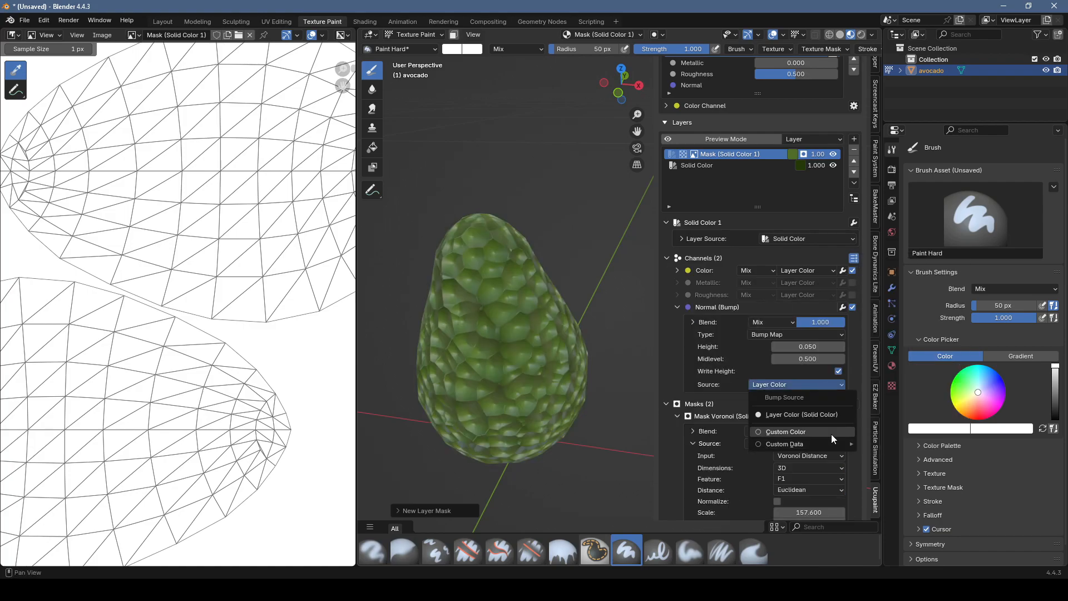
click(832, 432)
click(823, 384)
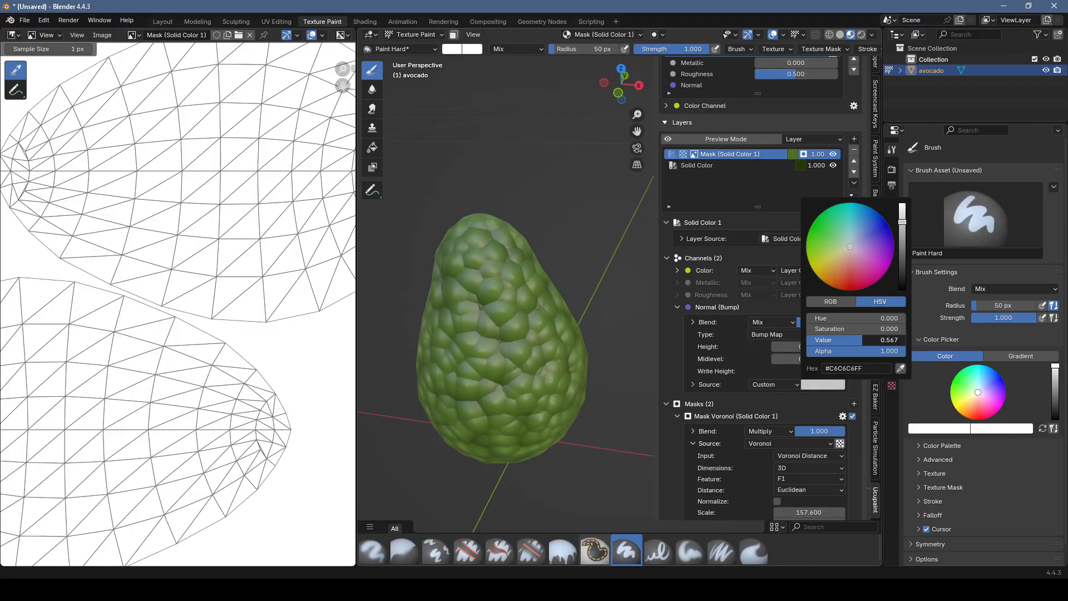
Step: Set the Voronoi mask's Scale to 296.3 and view the finer bumps on the avocado
scroll(810, 384, down, 6)
drag(809, 378, 863, 378)
scroll(455, 379, down, 8)
middle_drag(508, 360, 494, 339)
scroll(495, 339, up, 5)
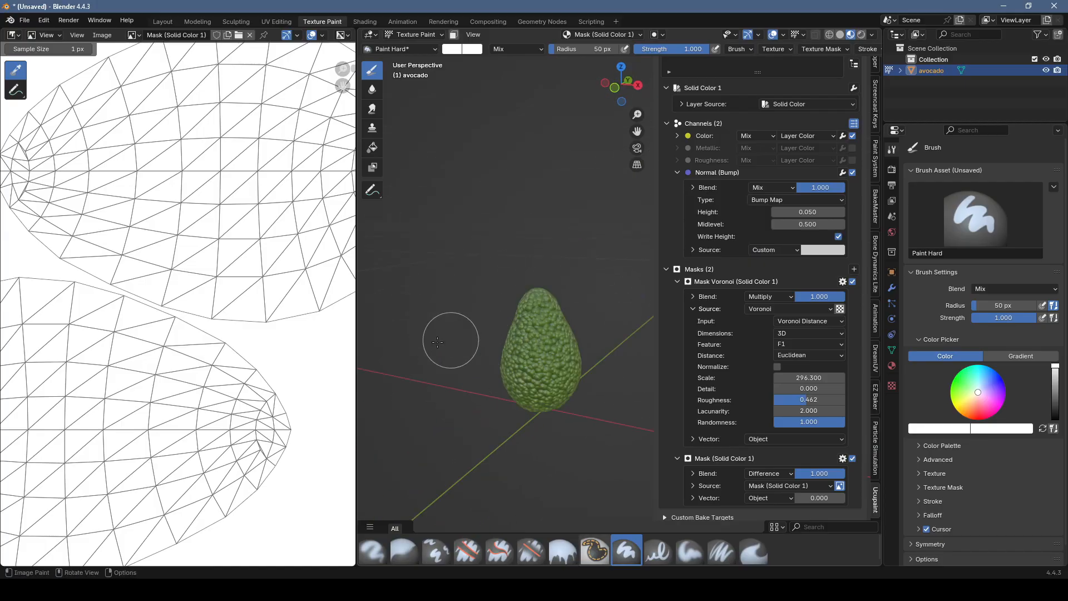
Step: Widen the 3D viewport, frame the avocado closer, and bake all Ucupaint channels to images at 1024 resolution
drag(357, 331, 256, 342)
scroll(485, 372, up, 4)
middle_drag(484, 371, 529, 361)
scroll(813, 222, up, 3)
scroll(813, 221, up, 5)
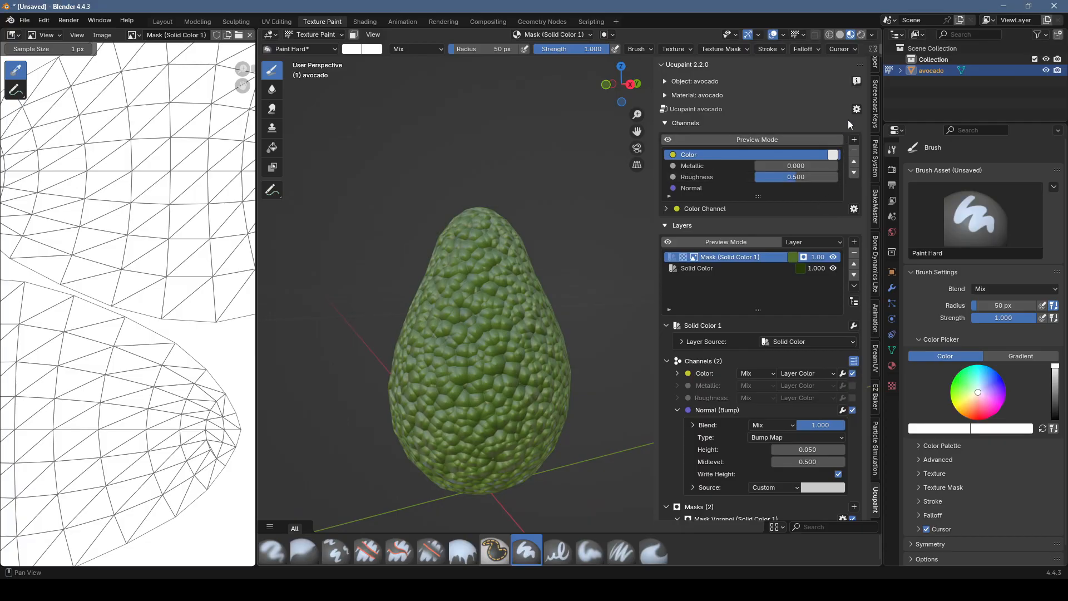
click(857, 109)
click(870, 123)
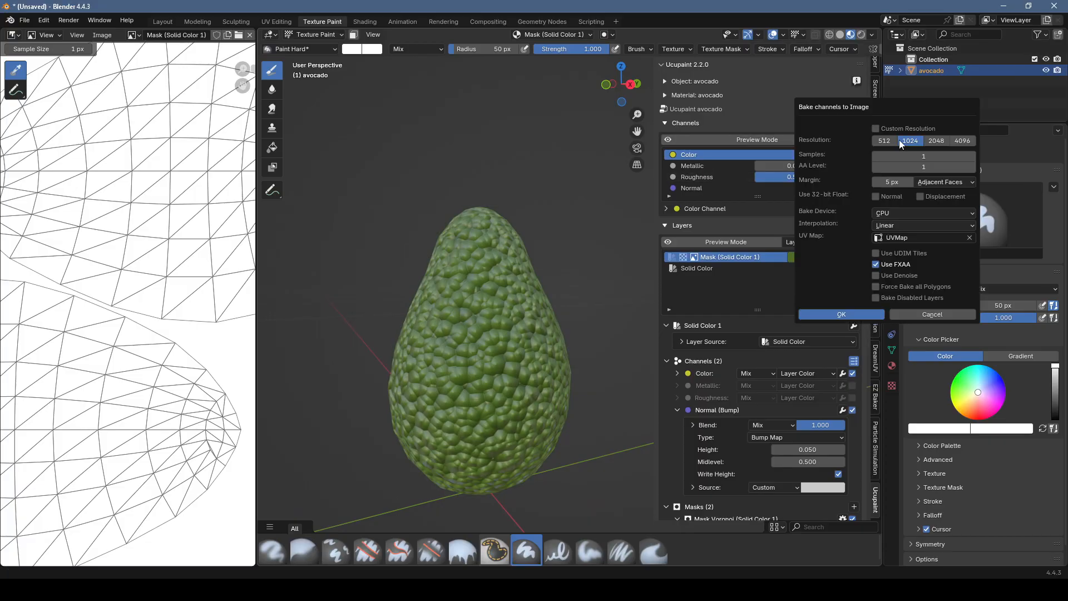
click(857, 316)
Step: Inspect the baked color in the image editor and on the avocado, and turn off the use of baked results
middle_drag(205, 223, 98, 195)
middle_drag(519, 373, 494, 316)
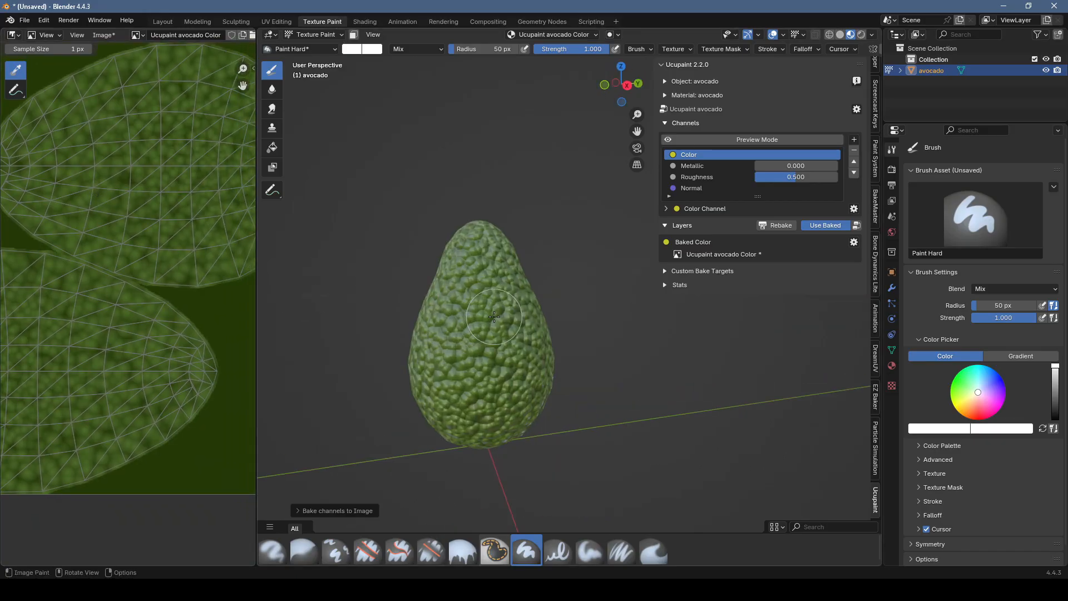
scroll(572, 328, down, 4)
mouse_move(549, 226)
middle_down()
mouse_move(521, 295)
mouse_move(640, 315)
middle_up()
scroll(520, 295, up, 3)
scroll(634, 314, up, 3)
middle_drag(629, 306, 611, 325)
click(819, 223)
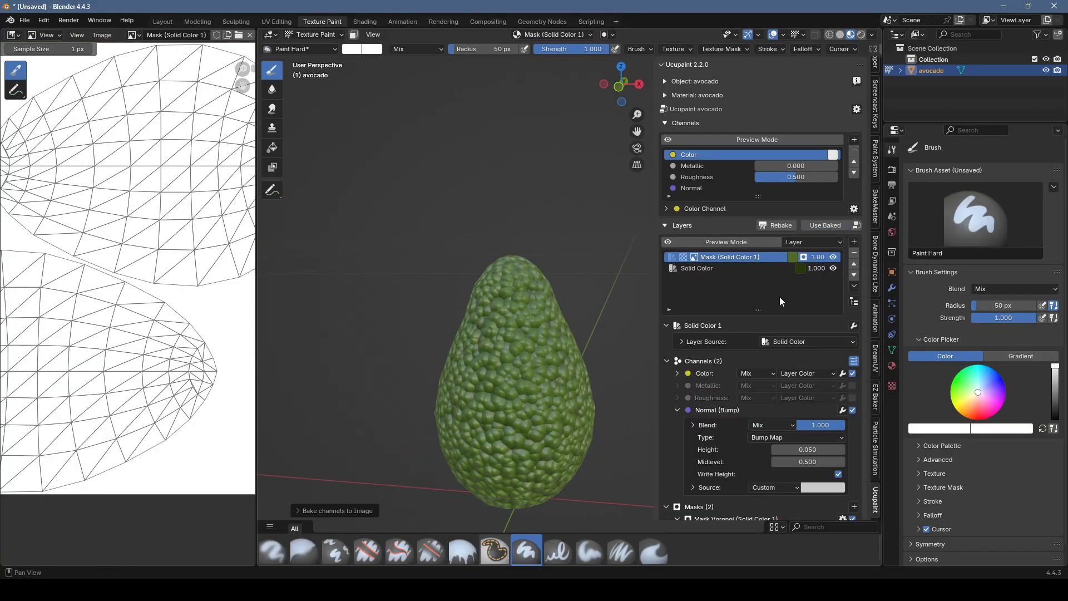
Step: Add a dark reddish-brown solid color layer with a black 1024 image mask above the green layers
click(851, 242)
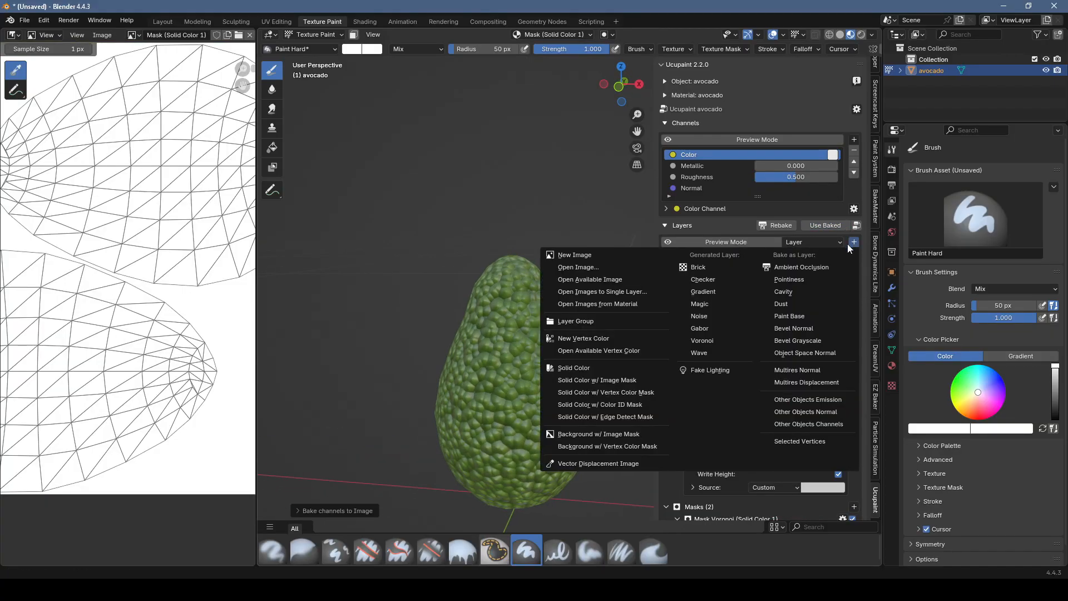
click(603, 380)
click(650, 407)
click(651, 302)
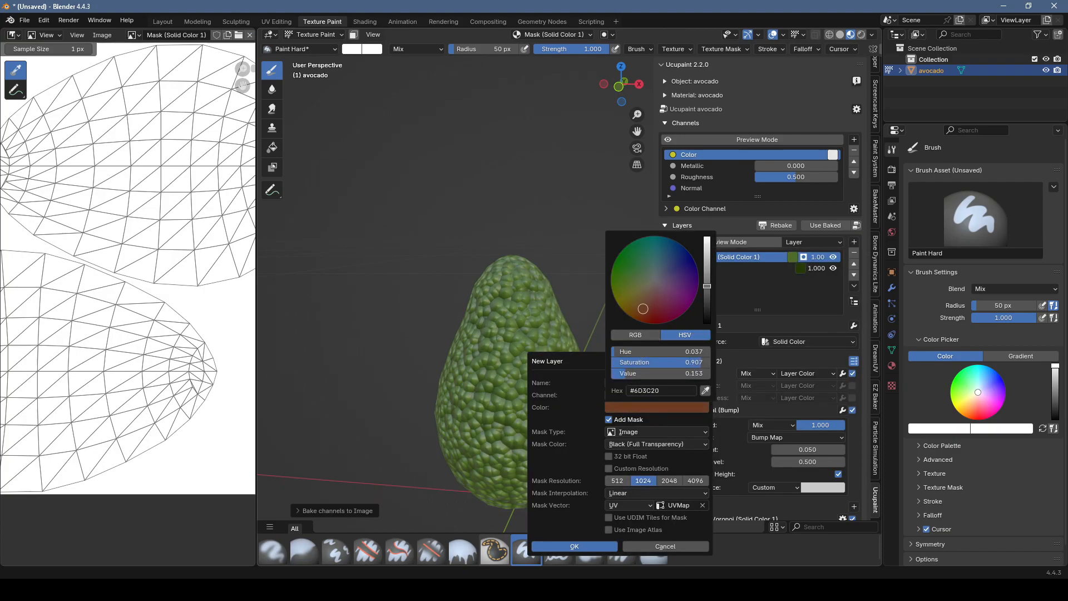
drag(704, 291, 707, 297)
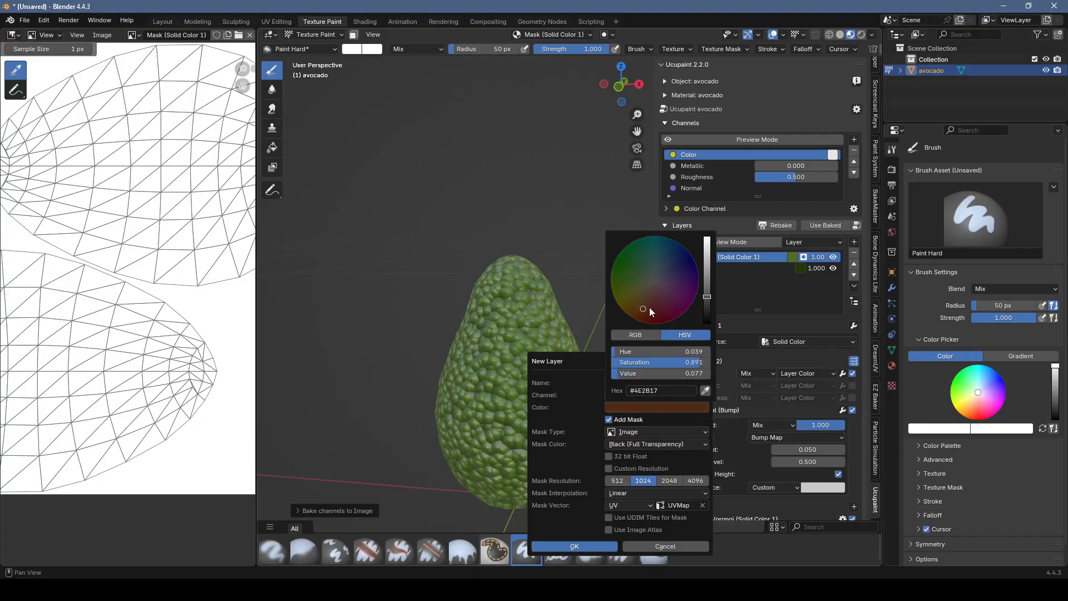
click(575, 546)
Step: Switch to the Paint Soft brush with white as its color and set its strength to 0.297
click(590, 551)
click(352, 49)
click(383, 132)
drag(443, 81, 444, 60)
drag(391, 186, 344, 186)
mouse_move(590, 49)
mouse_down()
mouse_move(521, 49)
mouse_move(581, 49)
mouse_up()
Step: Paint white on the brown layer's mask to blend soft reddish-brown patches over the avocado from several sides
scroll(526, 323, down, 3)
click(528, 328)
scroll(531, 326, down, 1)
scroll(534, 326, up, 2)
drag(523, 337, 531, 348)
middle_drag(478, 337, 562, 334)
scroll(517, 329, down, 3)
drag(505, 322, 520, 334)
middle_drag(567, 345, 501, 348)
scroll(523, 334, up, 3)
mouse_move(579, 272)
mouse_down()
mouse_move(541, 238)
mouse_move(584, 328)
mouse_up()
middle_drag(593, 327, 548, 312)
mouse_move(551, 310)
mouse_down()
mouse_move(579, 300)
mouse_move(596, 337)
mouse_up()
mouse_move(553, 278)
mouse_down()
mouse_move(531, 243)
mouse_move(531, 284)
mouse_up()
middle_drag(534, 286, 593, 289)
mouse_move(549, 234)
mouse_down()
mouse_move(543, 214)
mouse_move(497, 284)
mouse_move(493, 327)
mouse_up()
scroll(514, 317, down, 3)
middle_drag(522, 308, 565, 279)
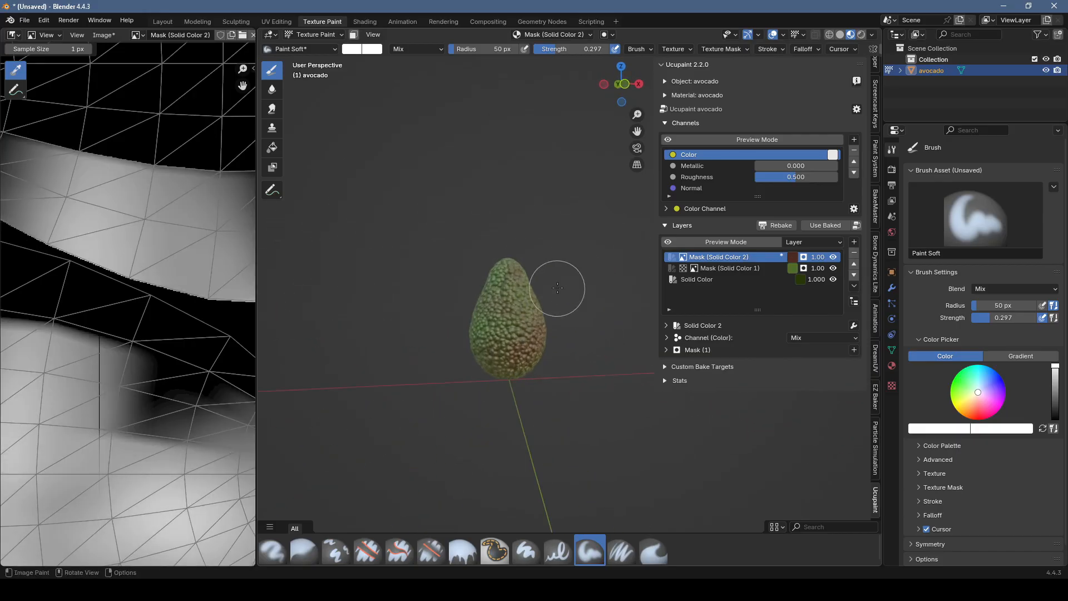
drag(493, 318, 496, 328)
middle_drag(484, 340, 521, 327)
mouse_move(513, 300)
mouse_down()
mouse_move(512, 326)
mouse_move(493, 328)
mouse_up()
scroll(537, 295, up, 2)
middle_drag(537, 295, 509, 315)
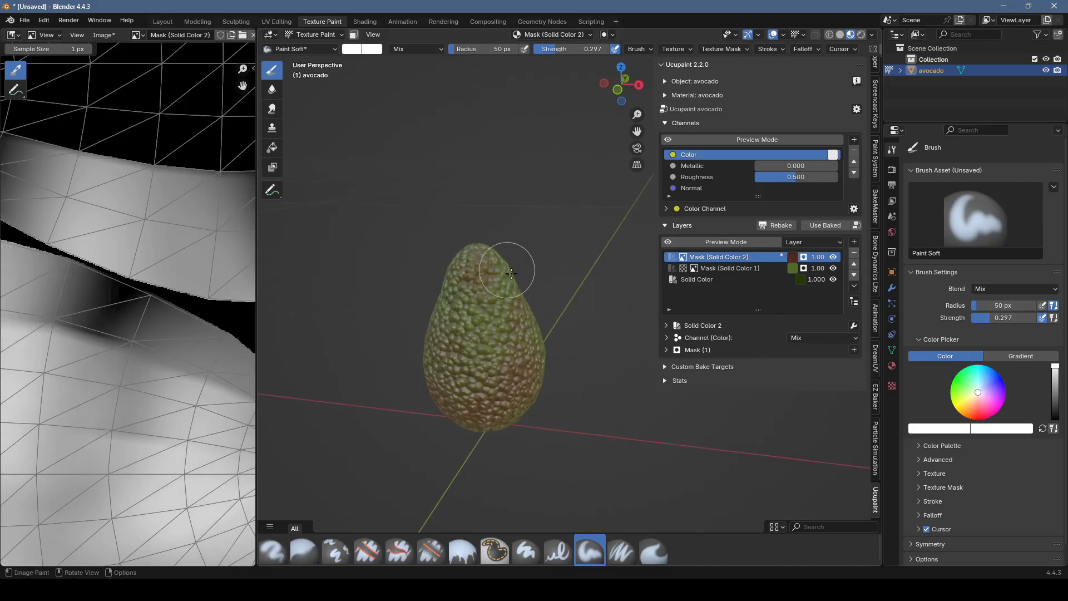
drag(493, 257, 525, 339)
scroll(534, 331, down, 3)
middle_drag(534, 331, 484, 297)
drag(503, 303, 505, 322)
middle_drag(504, 322, 528, 312)
drag(528, 311, 545, 267)
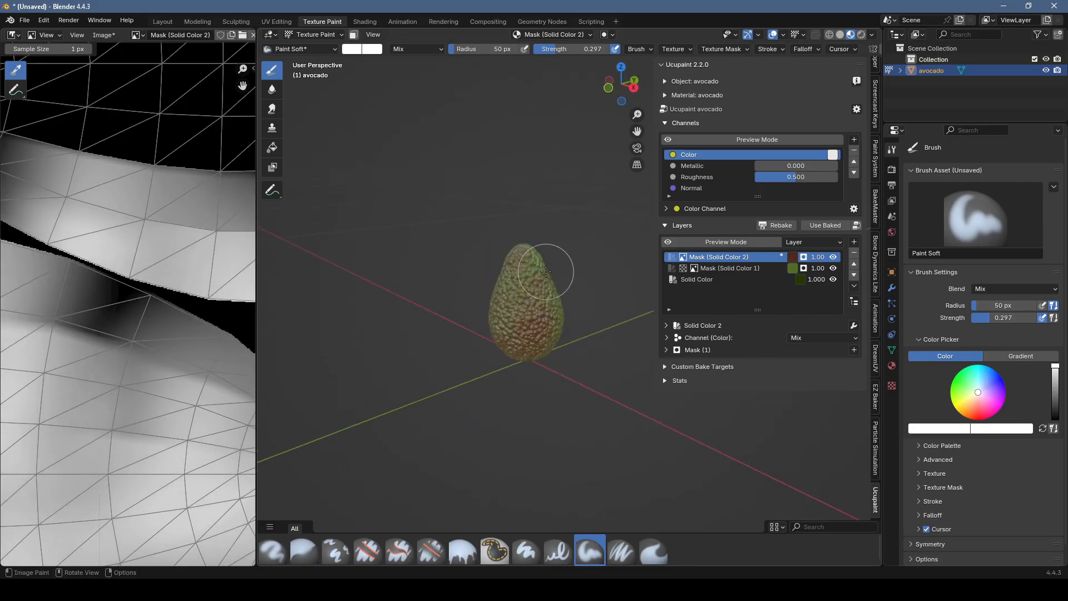
middle_drag(544, 268, 498, 265)
drag(497, 264, 501, 330)
middle_drag(501, 330, 490, 278)
drag(490, 278, 503, 356)
mouse_move(503, 355)
middle_down()
mouse_move(596, 298)
mouse_move(573, 284)
mouse_move(615, 310)
mouse_move(576, 334)
middle_up()
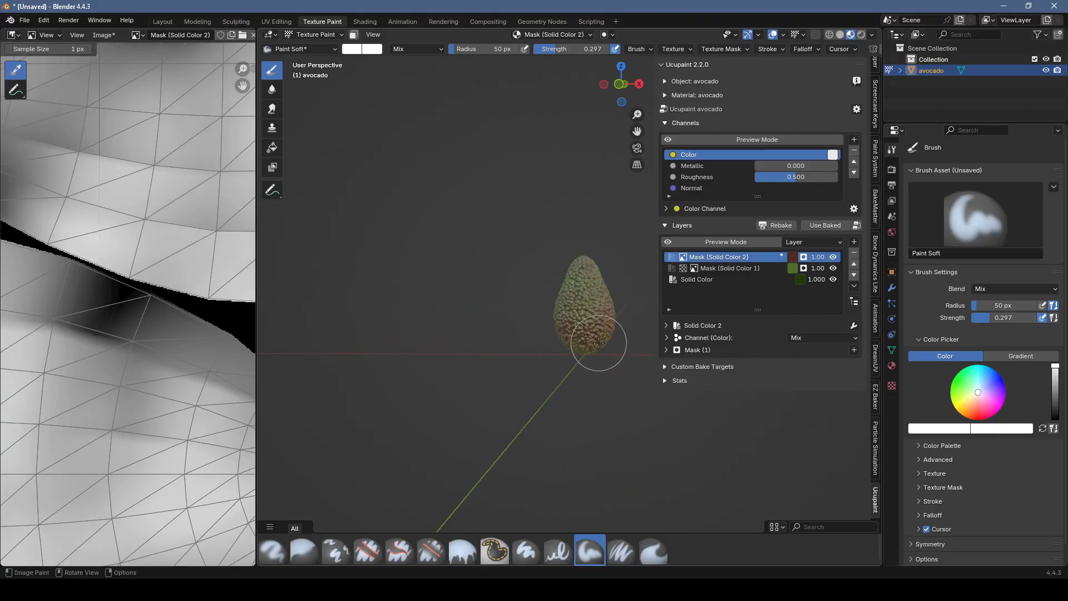